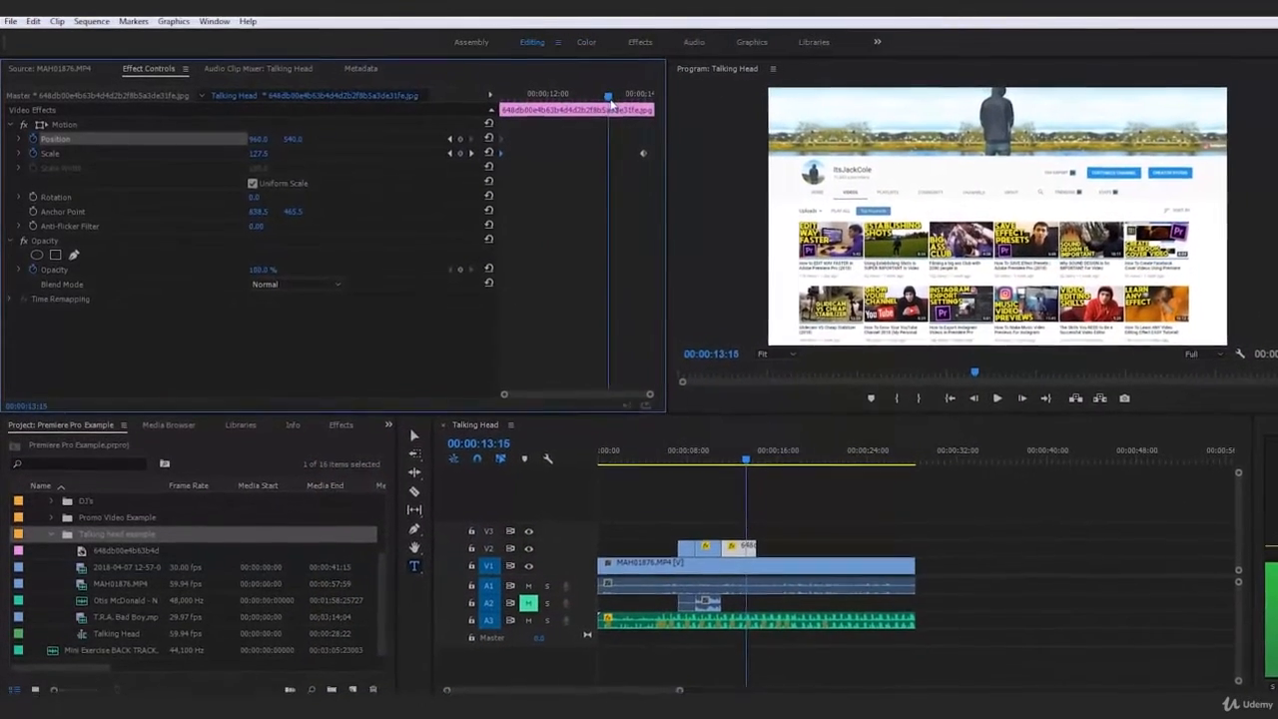
left_click_drag(607, 102, 831, 140)
left_click(302, 202)
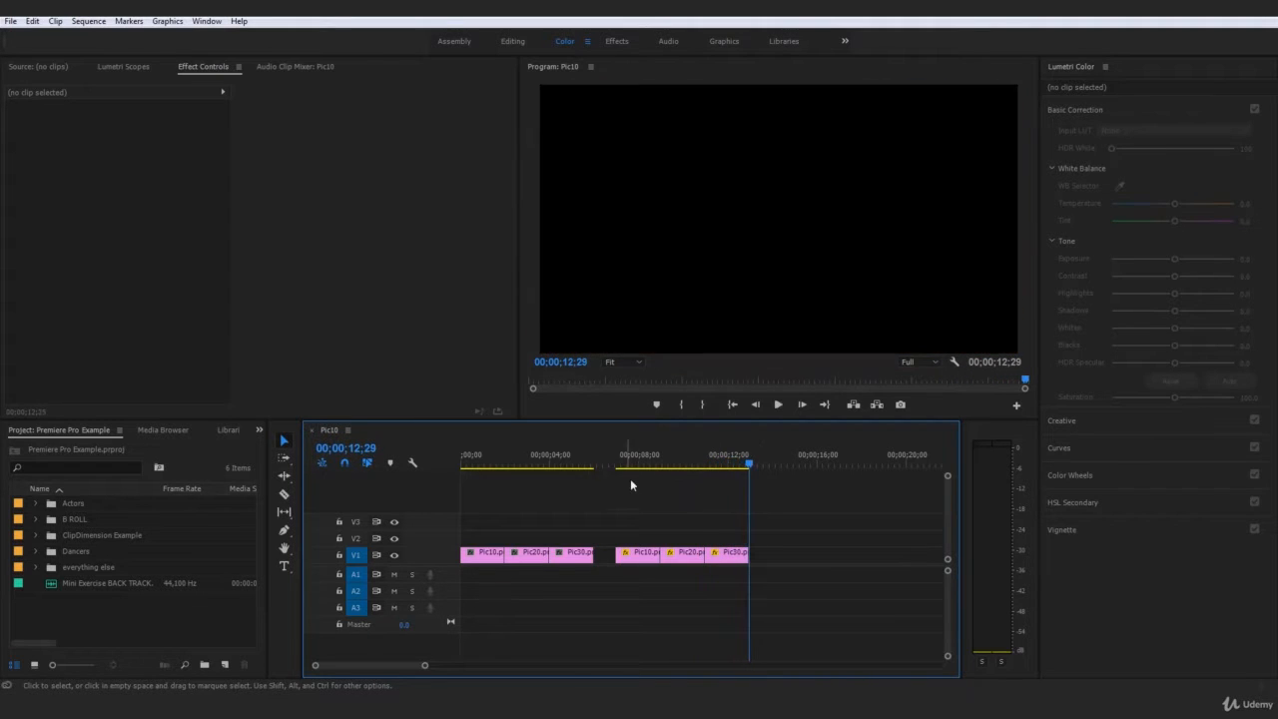
Step: Play back the animated and unanimated picture clips in the Pic10 sequence to compare them
left_click(620, 460)
key("space")
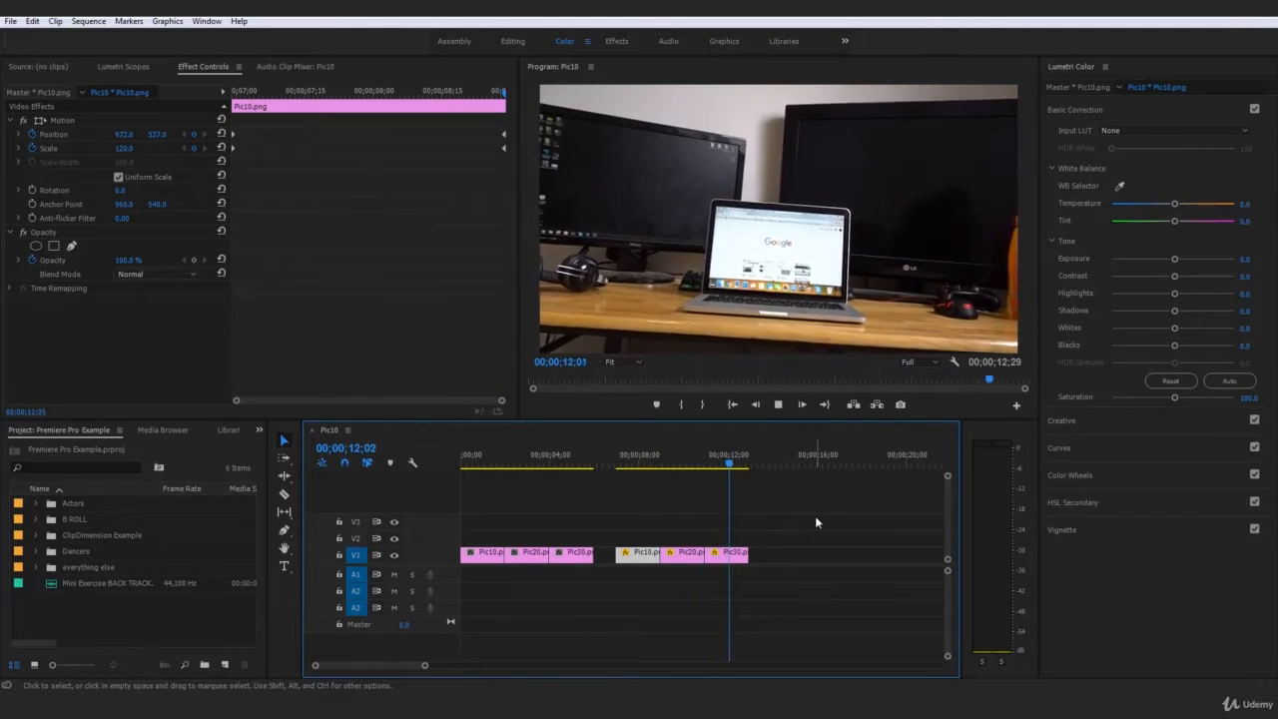
left_click(753, 540)
left_click(626, 462)
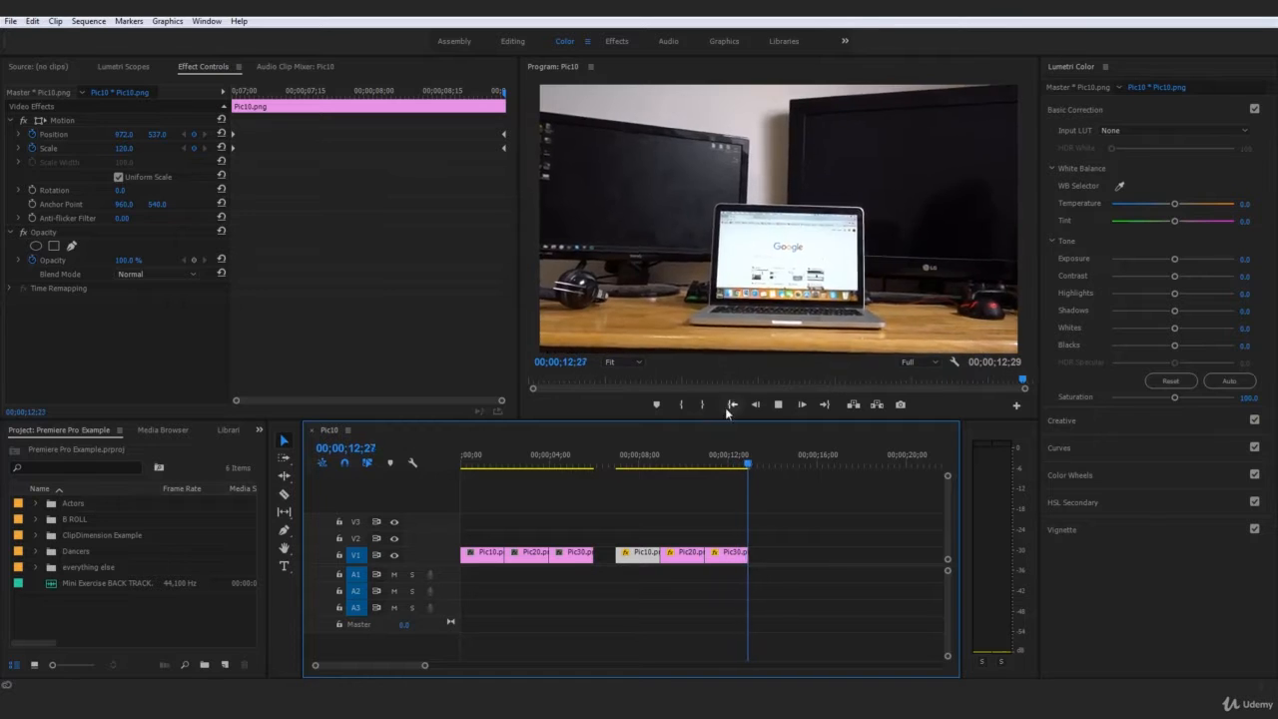
left_click_drag(497, 462, 419, 469)
key("space")
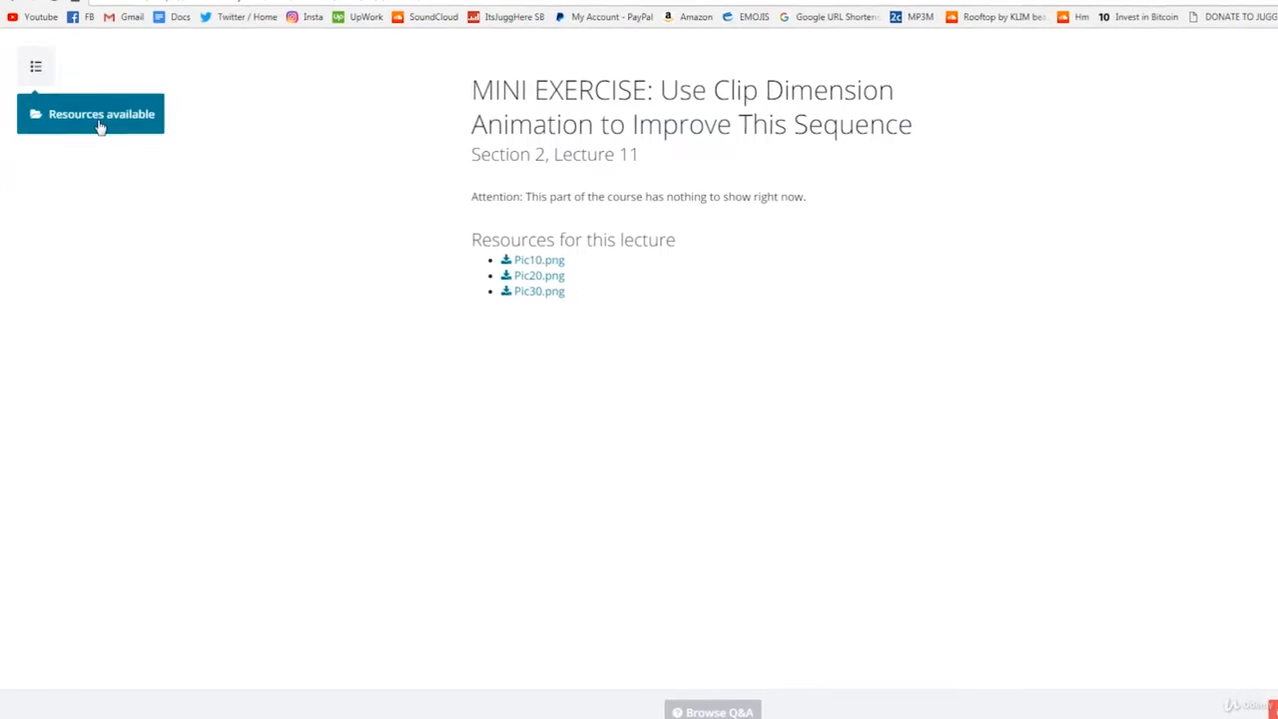
left_click(97, 122)
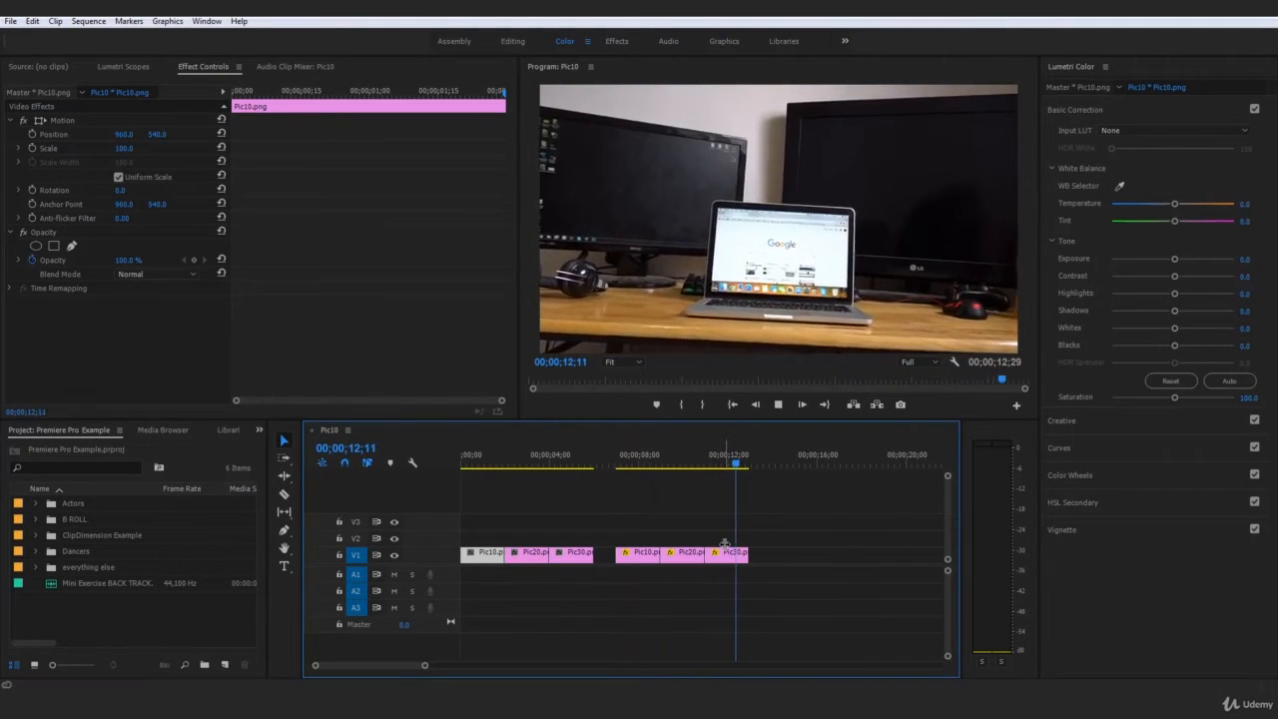
left_click(725, 549)
left_click(604, 470)
key("space")
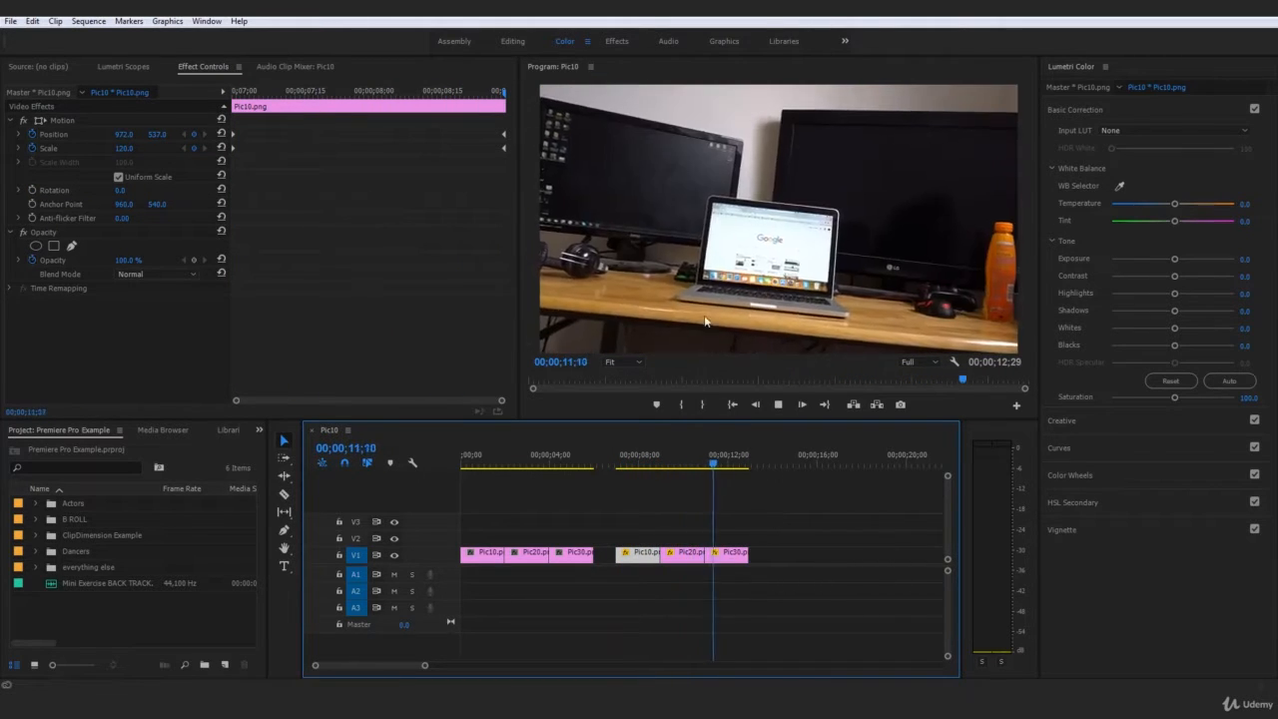
key("space")
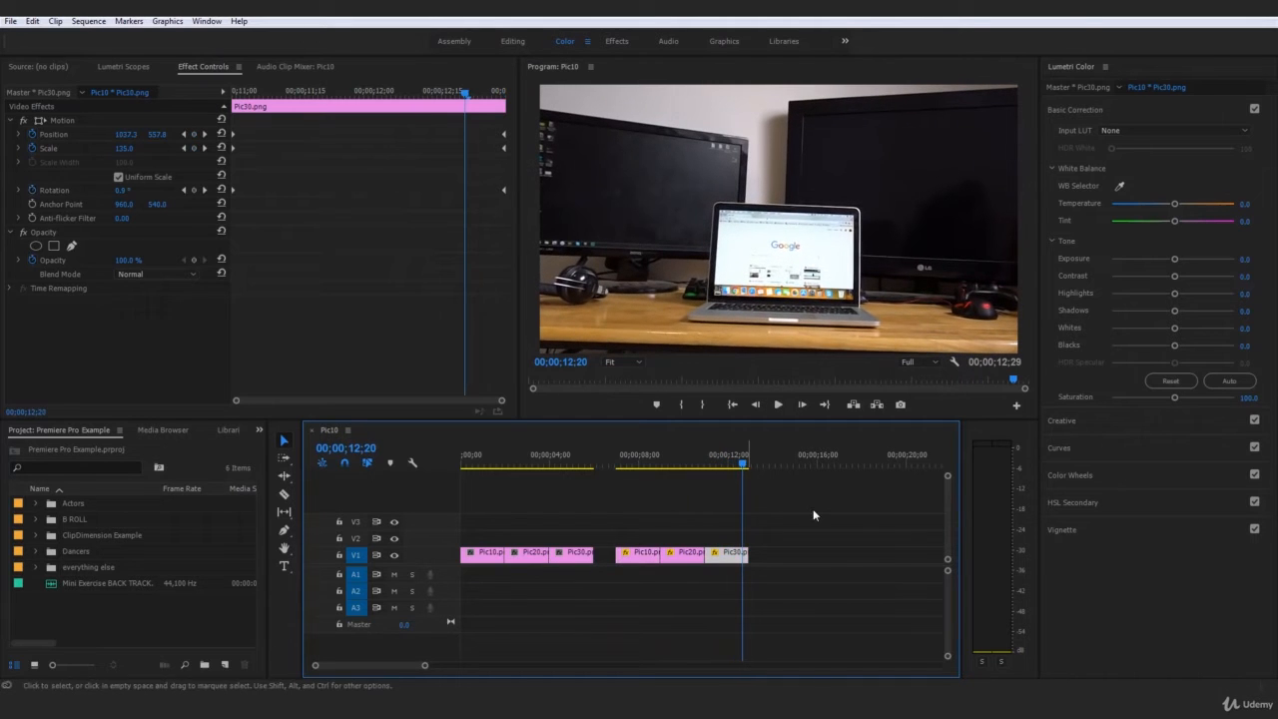
Step: Close the Pic10 sequence and delete the ClipDimension Example bin from the project
left_click(312, 430)
left_click(122, 535)
left_click(36, 535)
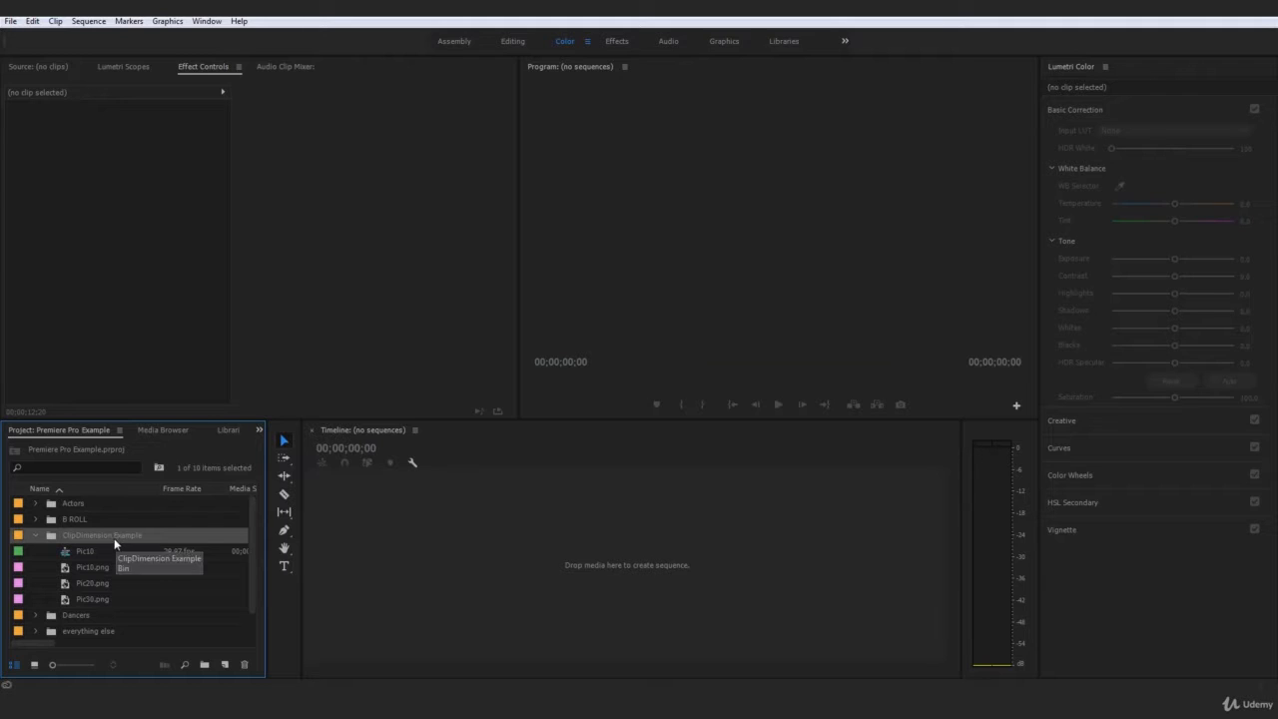
key("Delete")
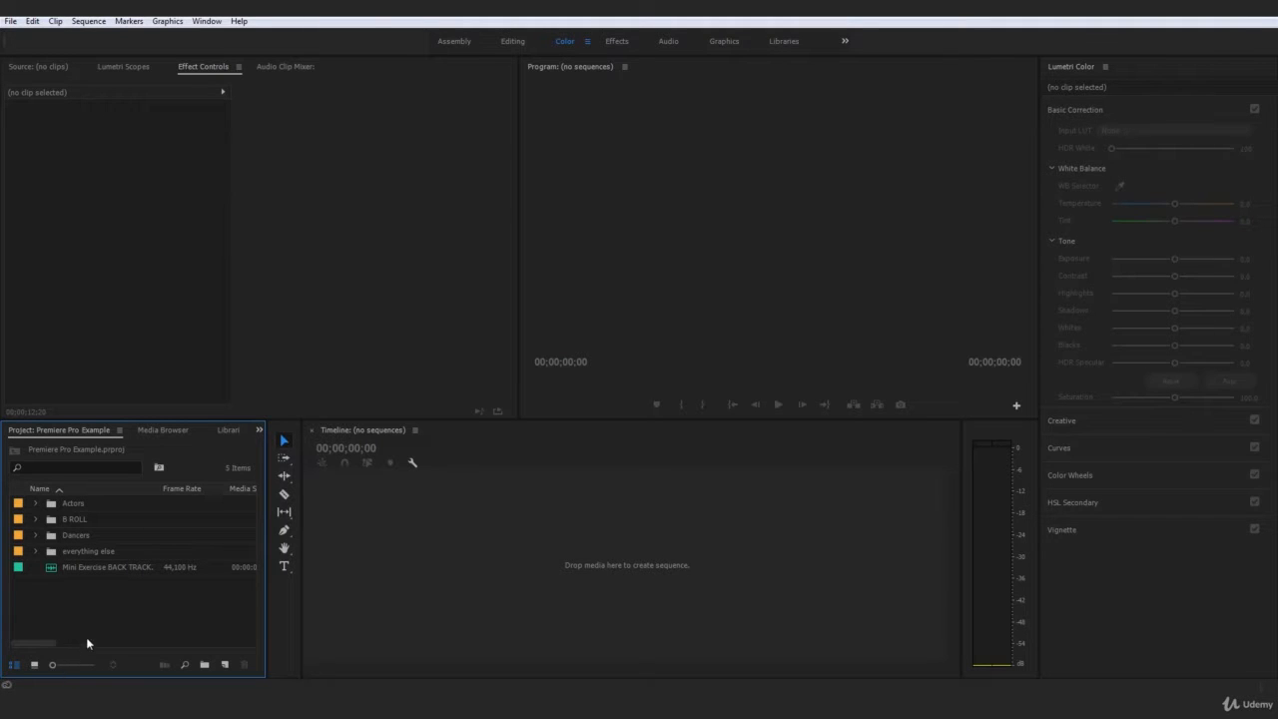
Step: Import Pic10, Pic20 and Pic30 from the Clip Dimensions Mini Exercise folder into the project
key("ctrl+i")
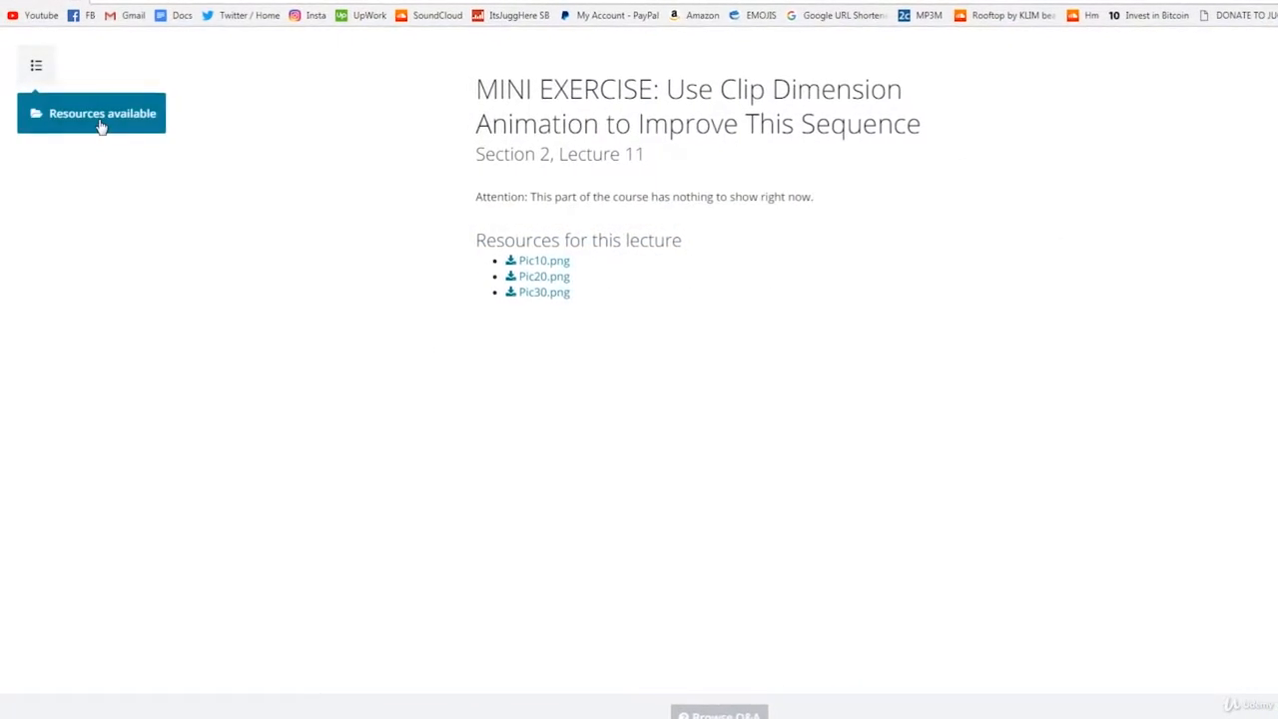
left_click(100, 122)
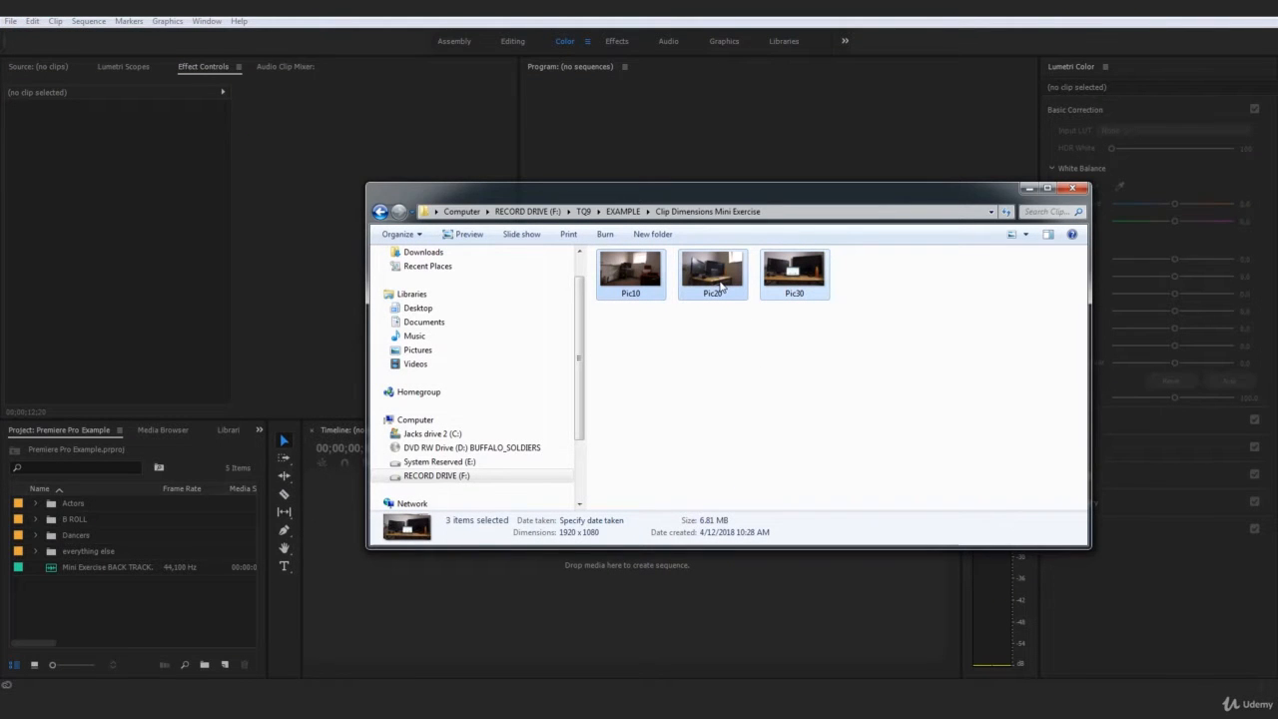
left_click_drag(648, 282, 83, 576)
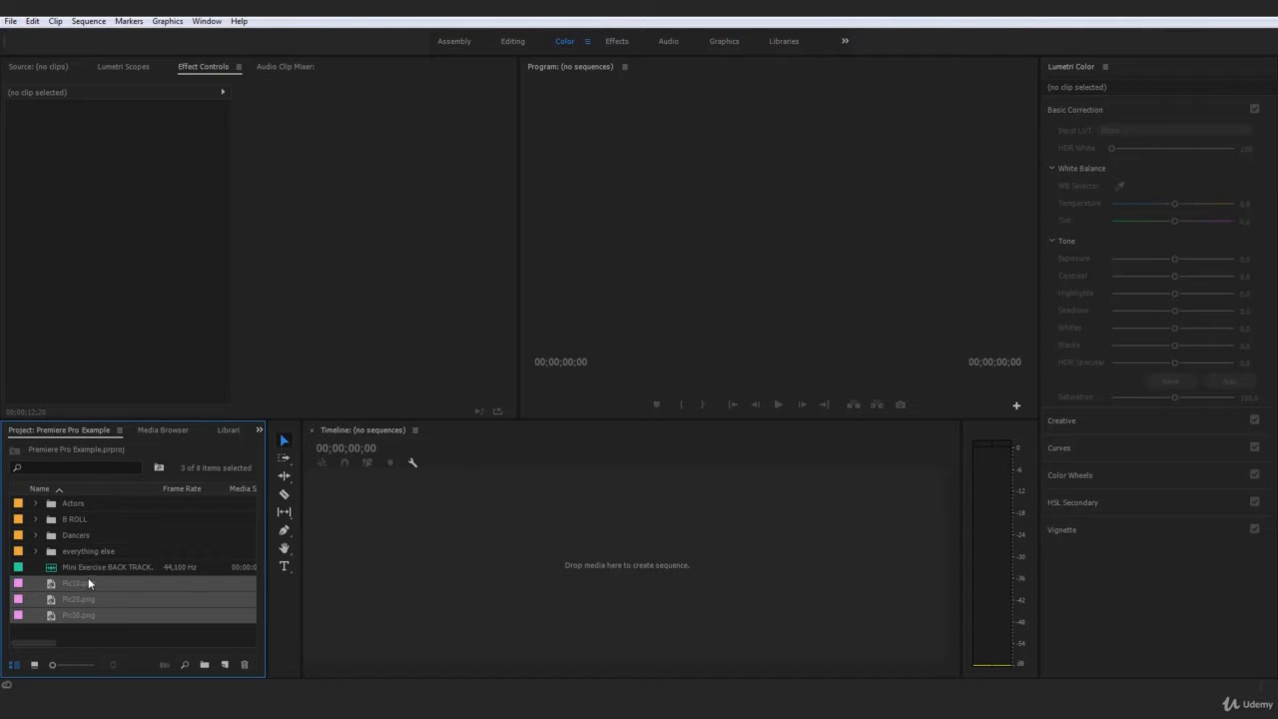
Step: Create a new bin in the project and name it "Pic example 1"
left_click(203, 661)
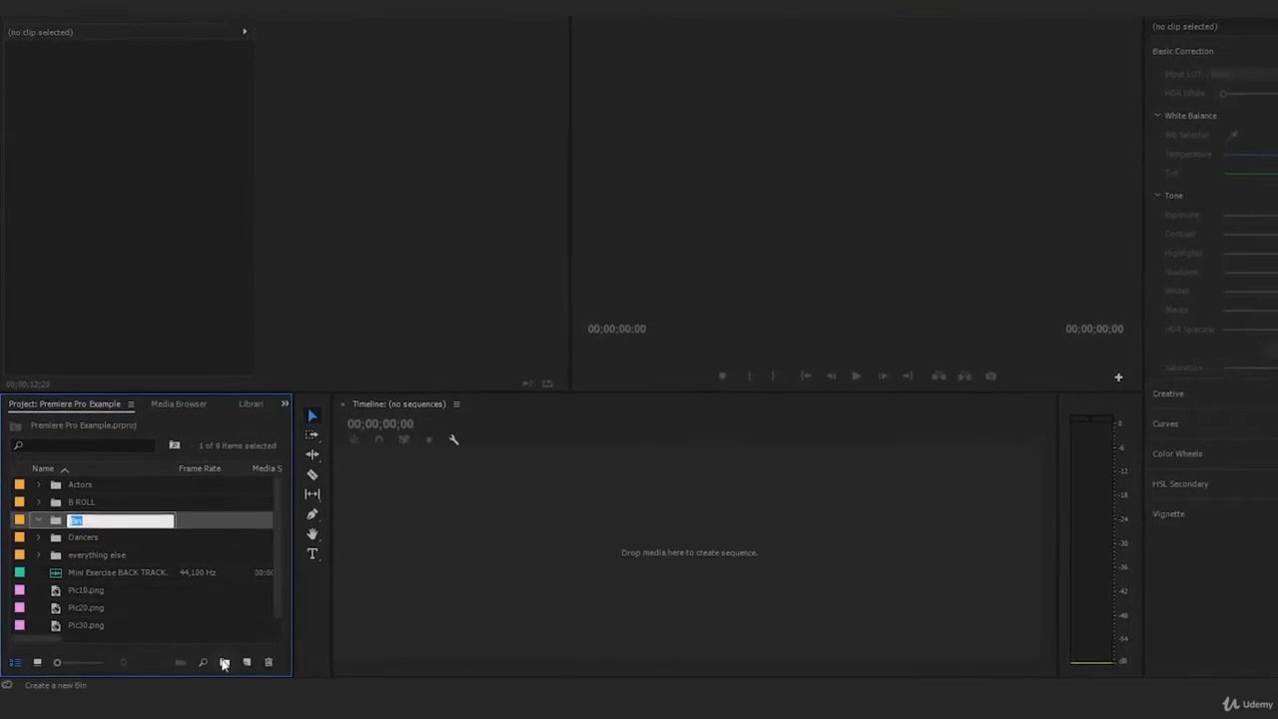
type("P")
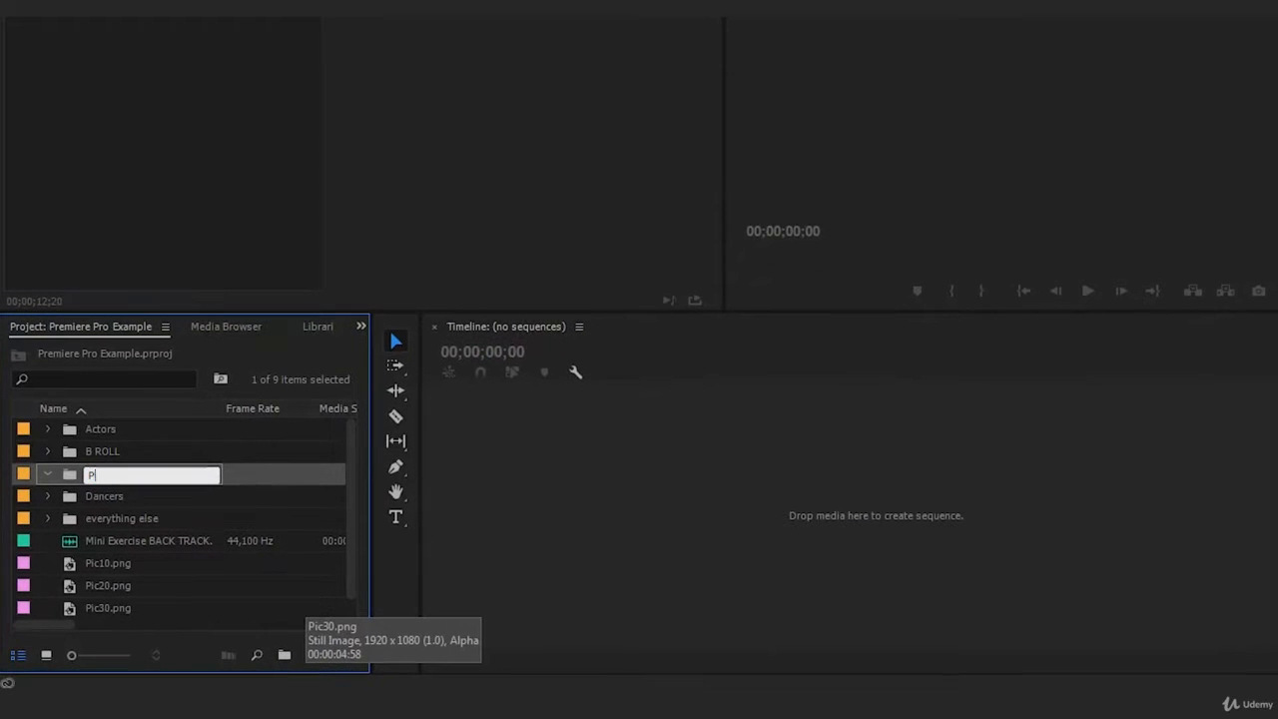
type("ic example 1")
key("Tab")
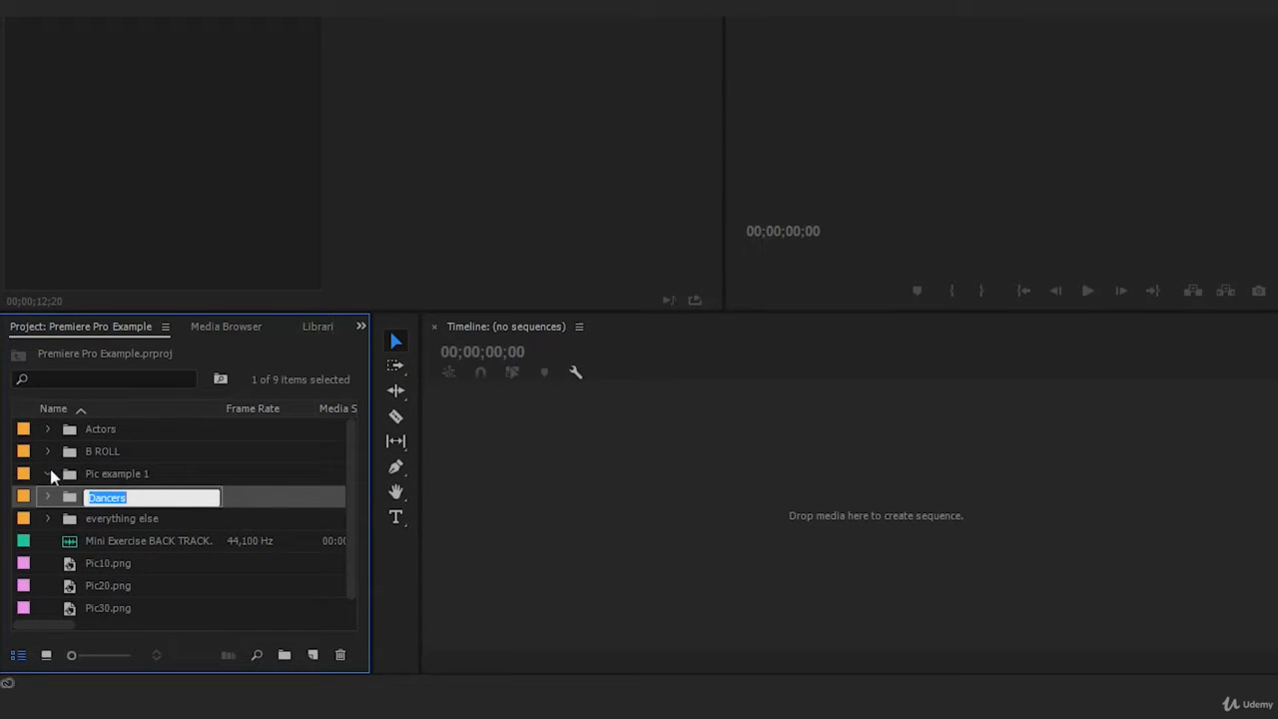
Step: Move Pic10.png, Pic20.png and Pic30.png into the Pic example 1 bin and expand it
left_click(118, 565)
left_click(122, 607, "shift")
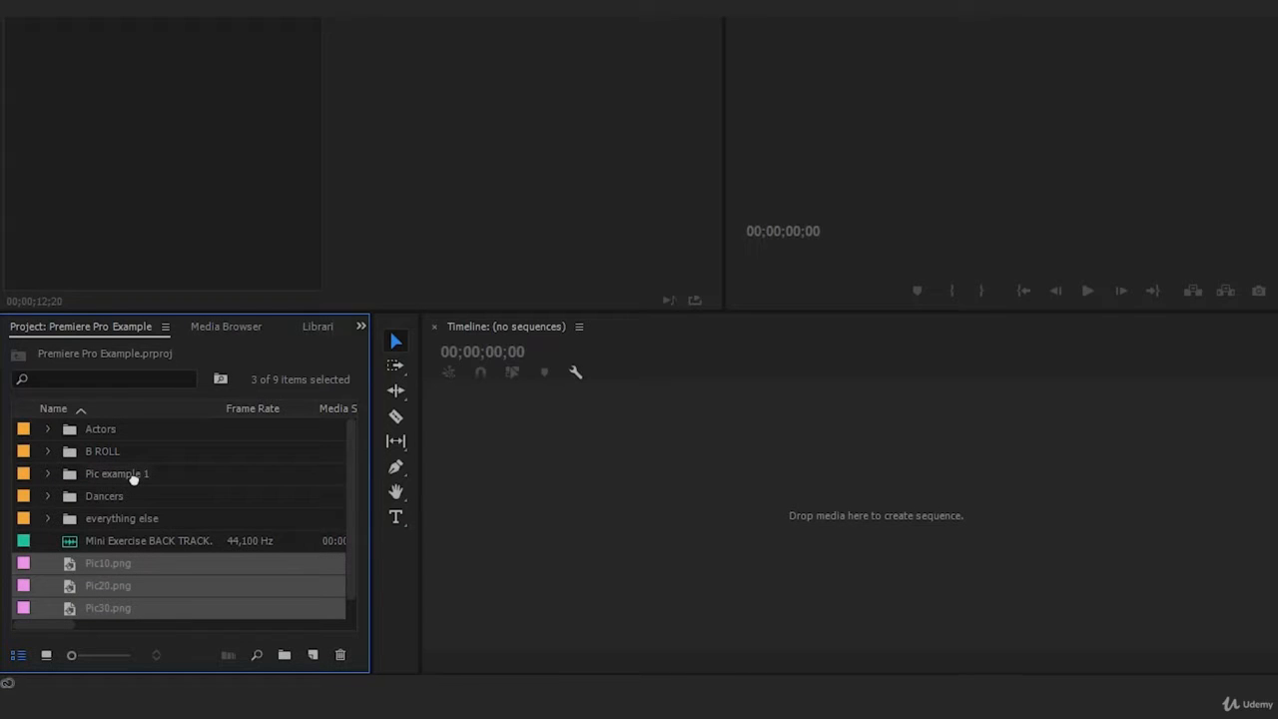
left_click_drag(133, 479, 132, 481)
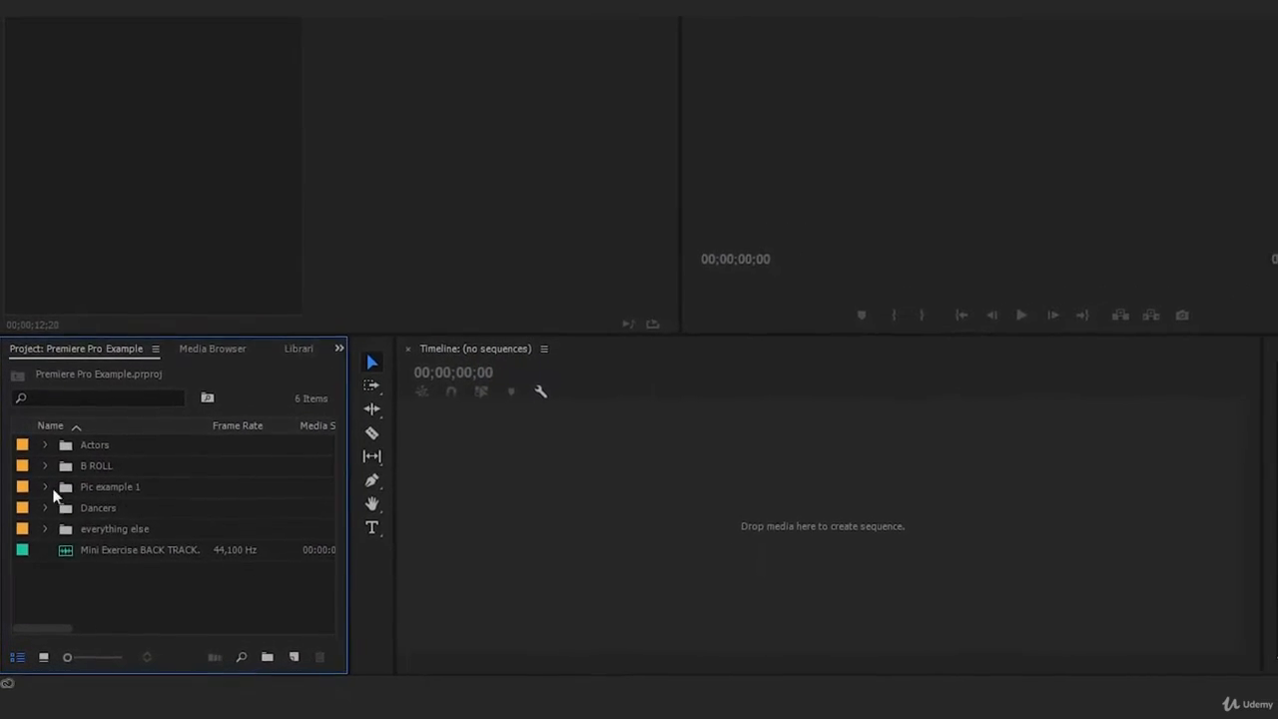
left_click(44, 487)
Step: Create a sequence from Pic10.png and rename it "Pic example sequence"
left_click(118, 513)
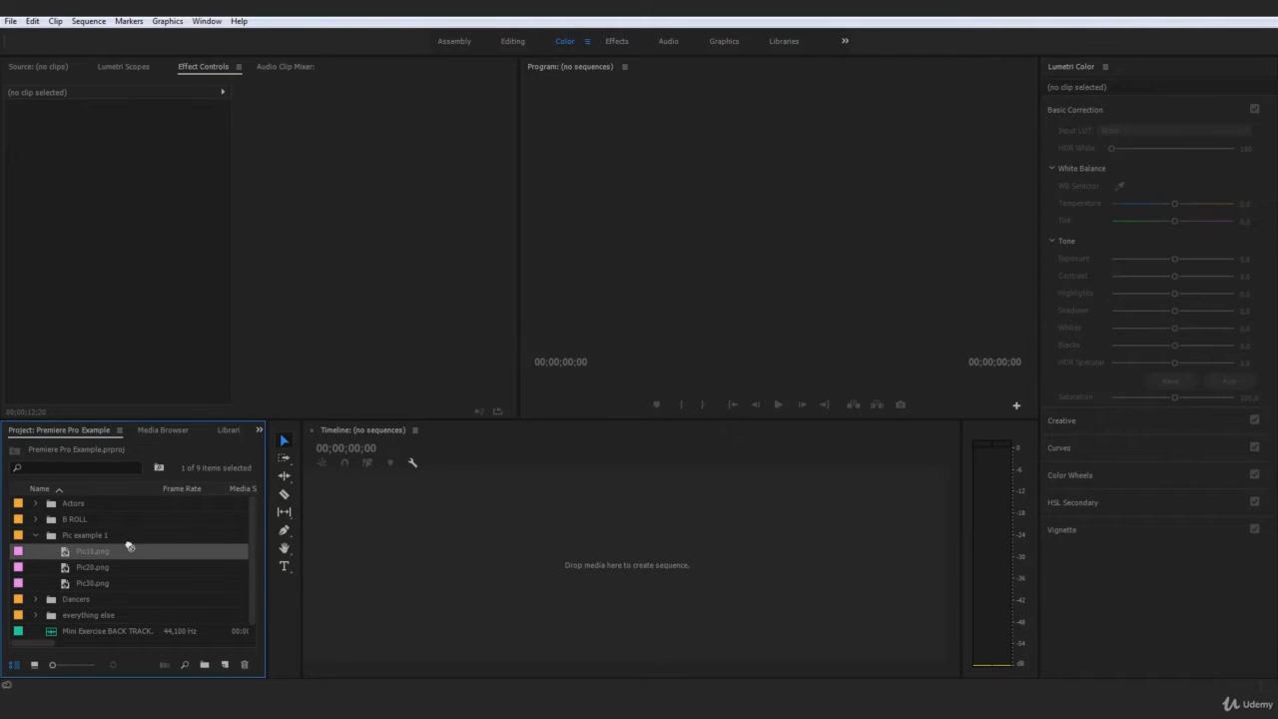
left_click_drag(449, 540, 384, 558)
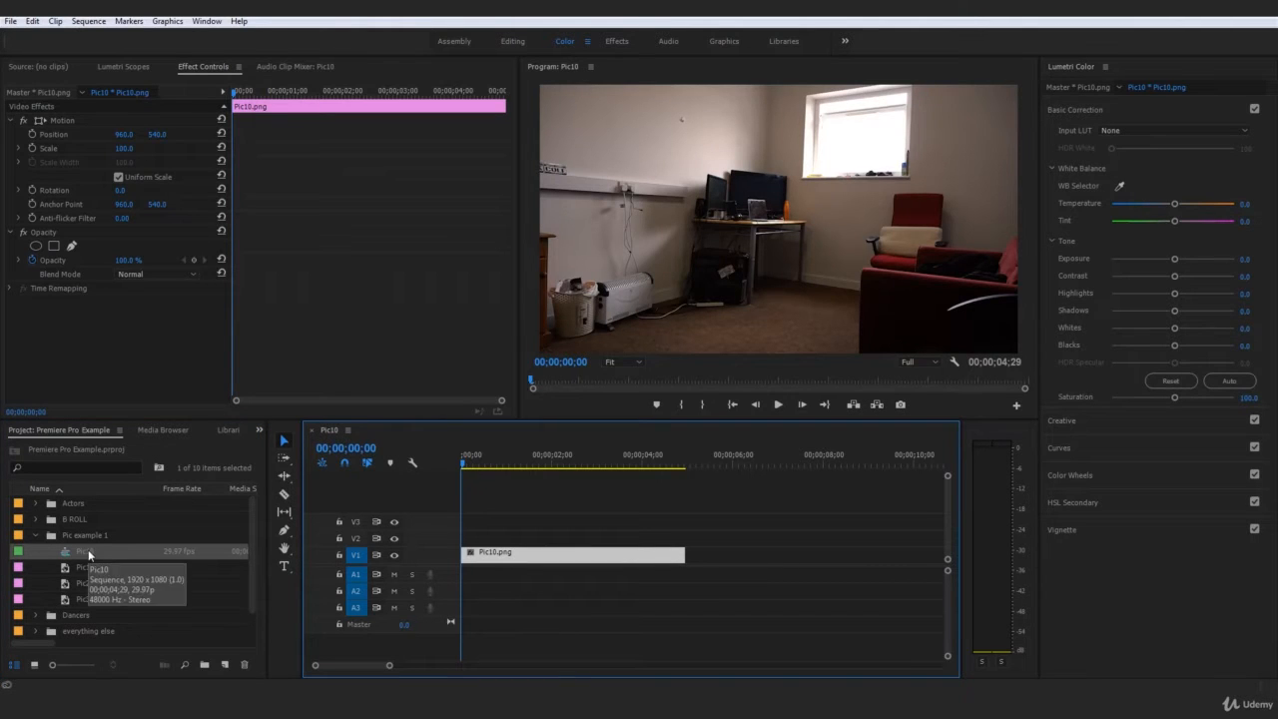
left_click(131, 552)
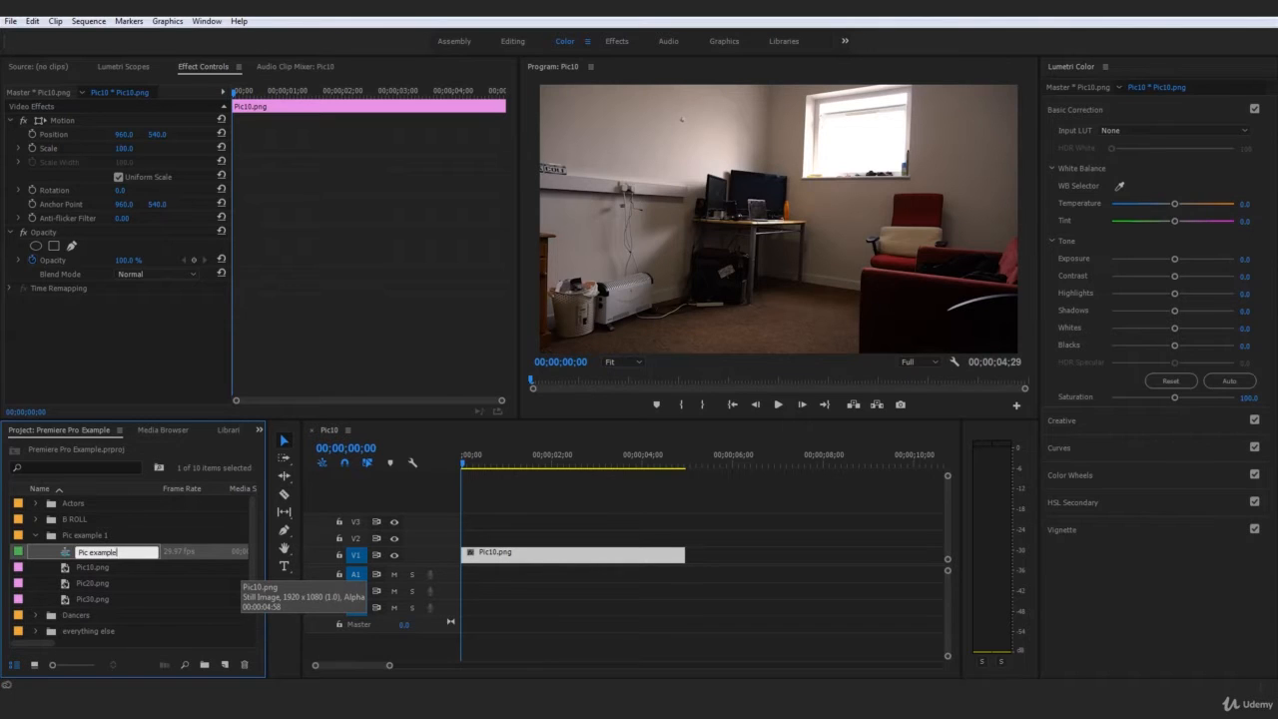
type("Pic example sequence")
key("Return")
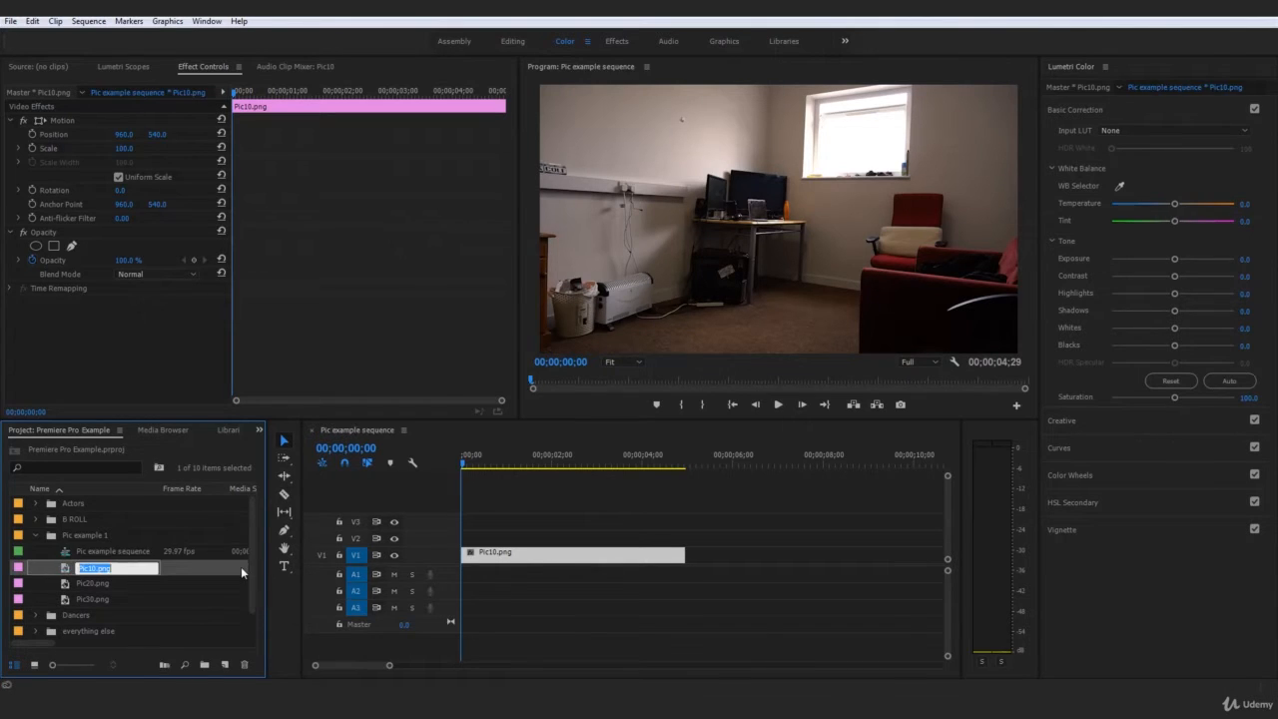
left_click(601, 484)
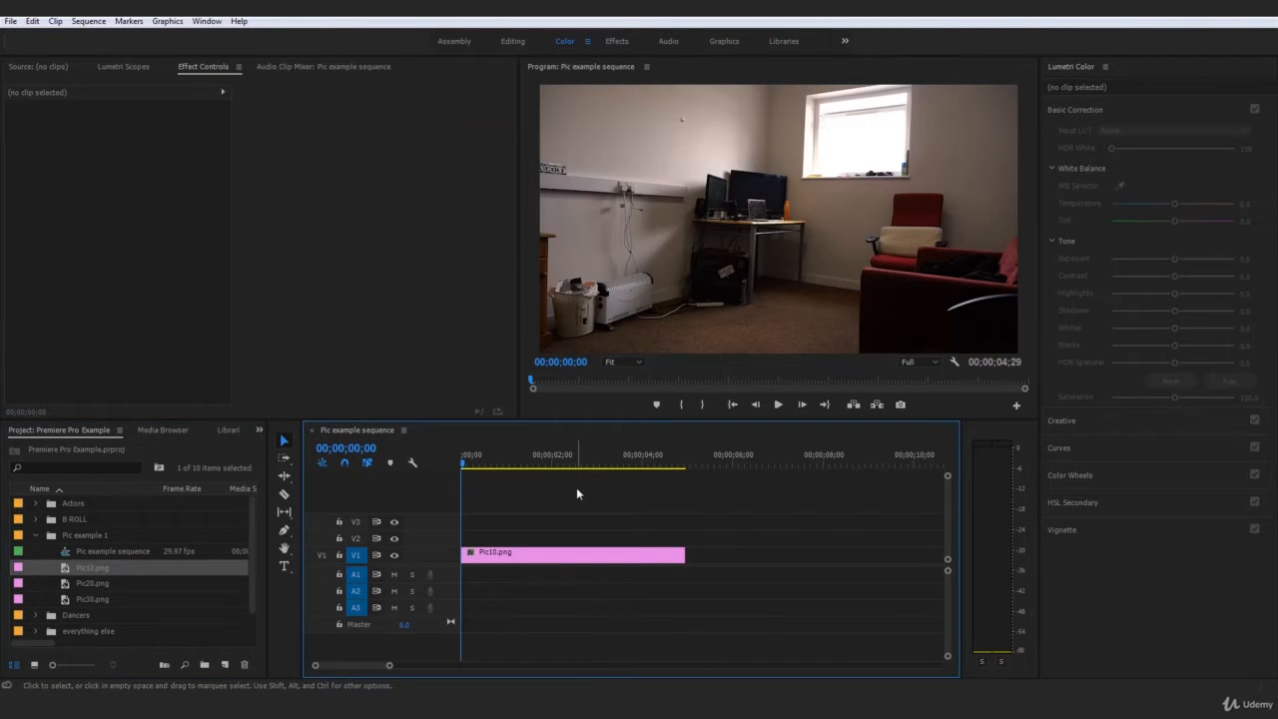
Step: Add Pic20.png and Pic30.png to track V1 directly after the Pic10.png clip
left_click(69, 583)
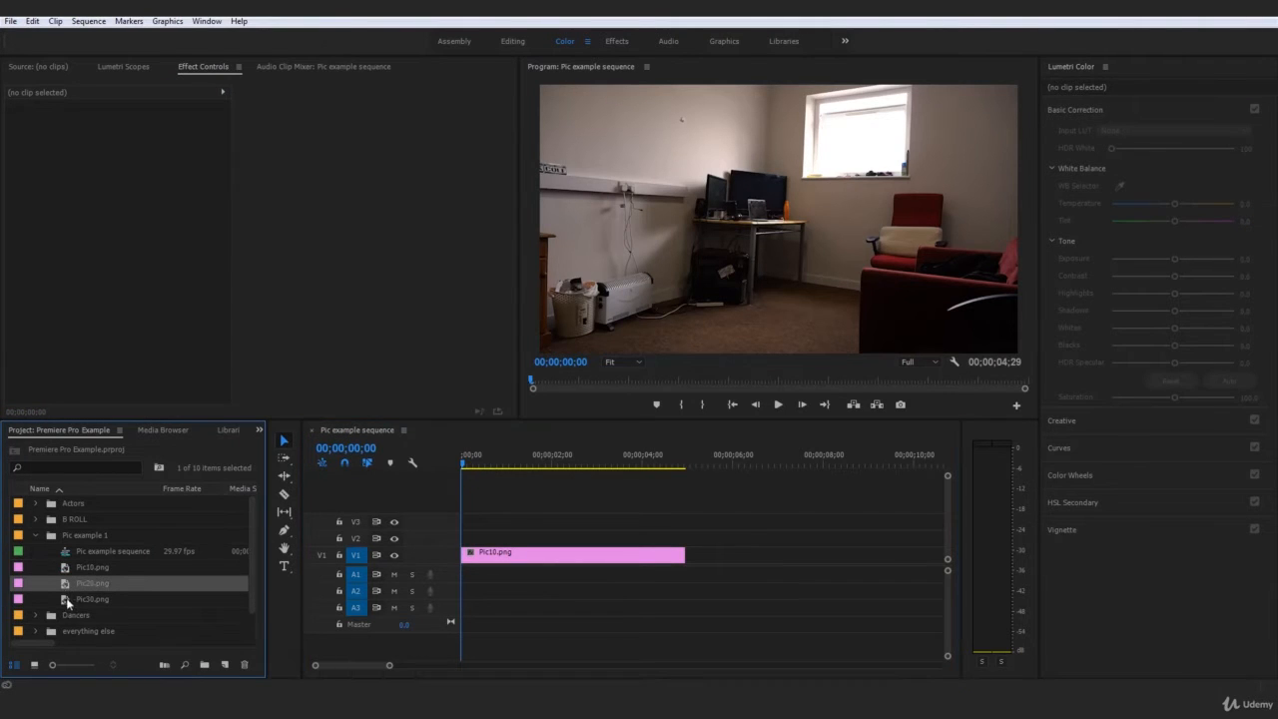
left_click_drag(163, 570, 669, 538)
left_click(667, 552)
Step: Cut the Pic10.png clip at 00;00;02;00 and delete the part after the cut
left_click(552, 461)
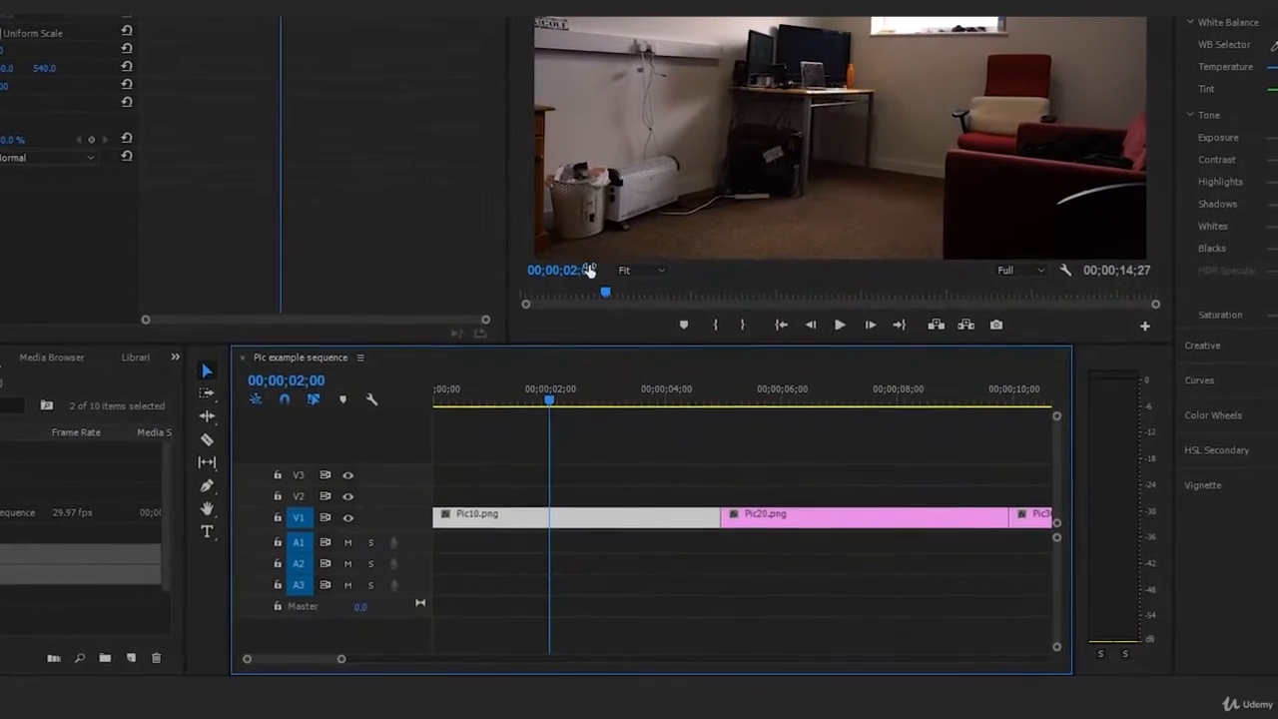
key("c")
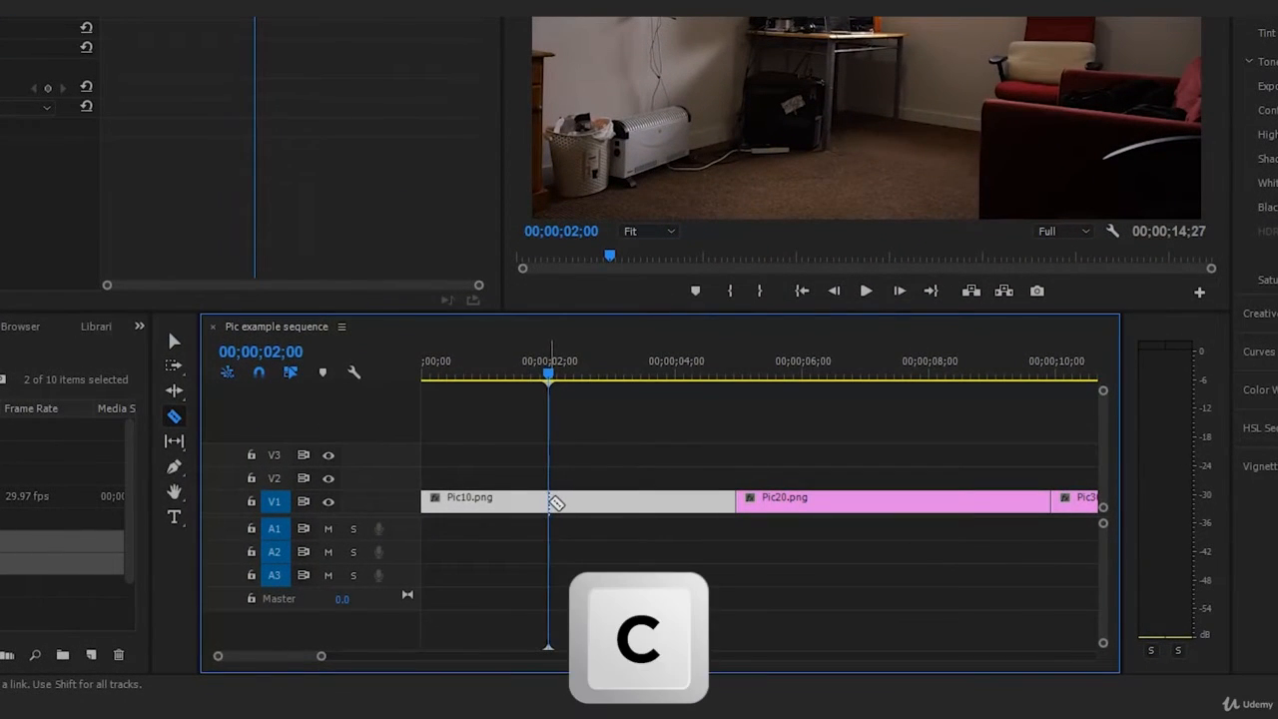
left_click(554, 501)
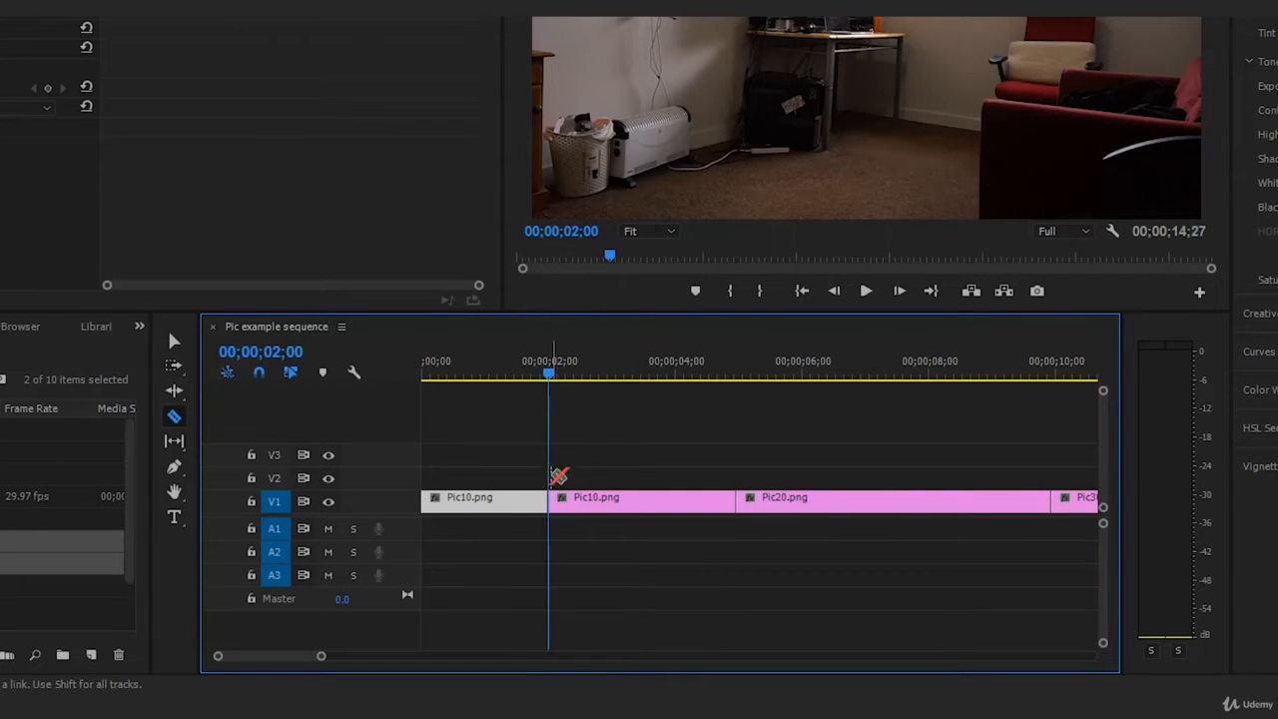
key("t")
left_click(640, 500)
key("Delete")
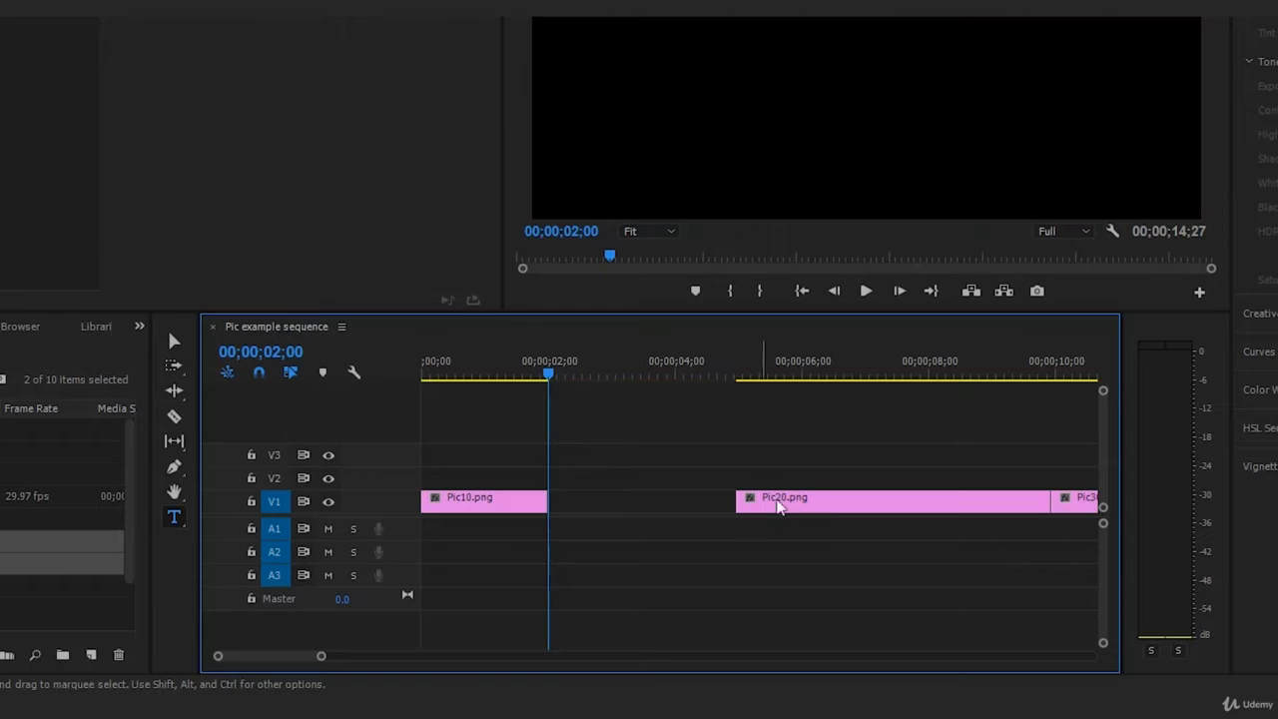
Step: Move the Pic20.png clip up against Pic10.png, cut it at 00;00;04;00 and delete the remainder
left_click_drag(807, 514, 660, 509)
left_click(673, 377)
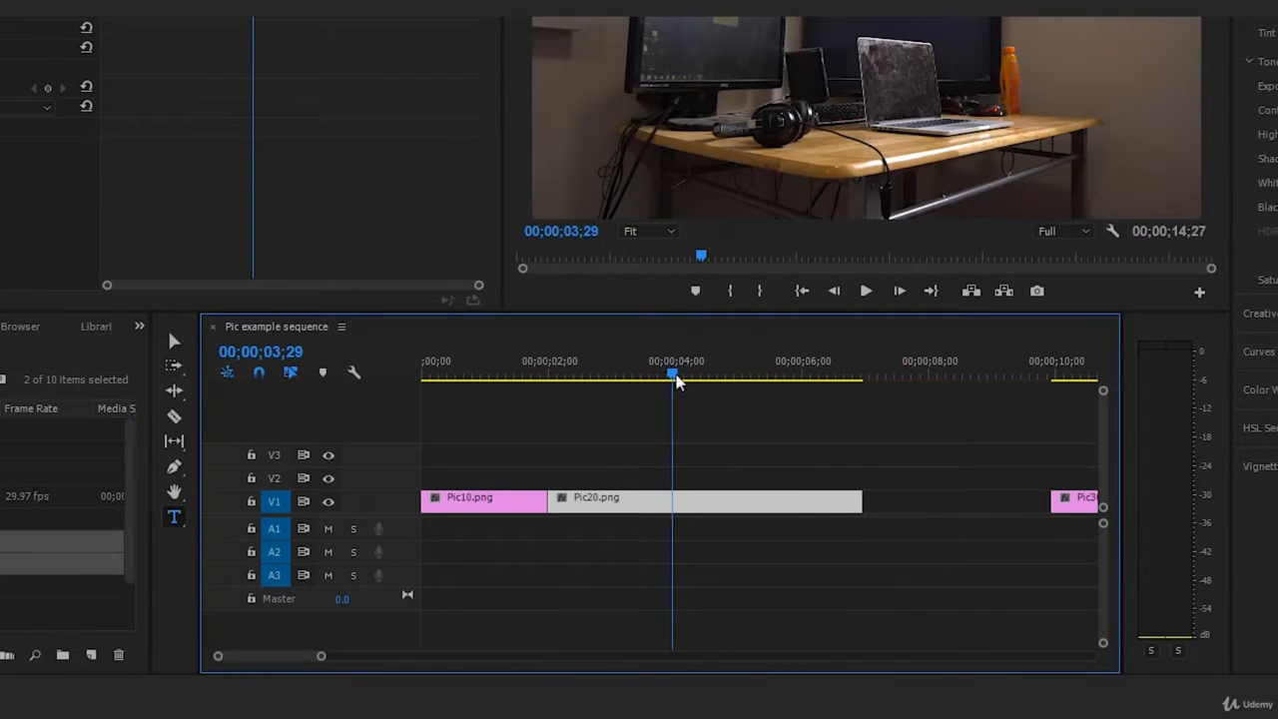
left_click_drag(676, 378, 678, 378)
left_click(682, 502)
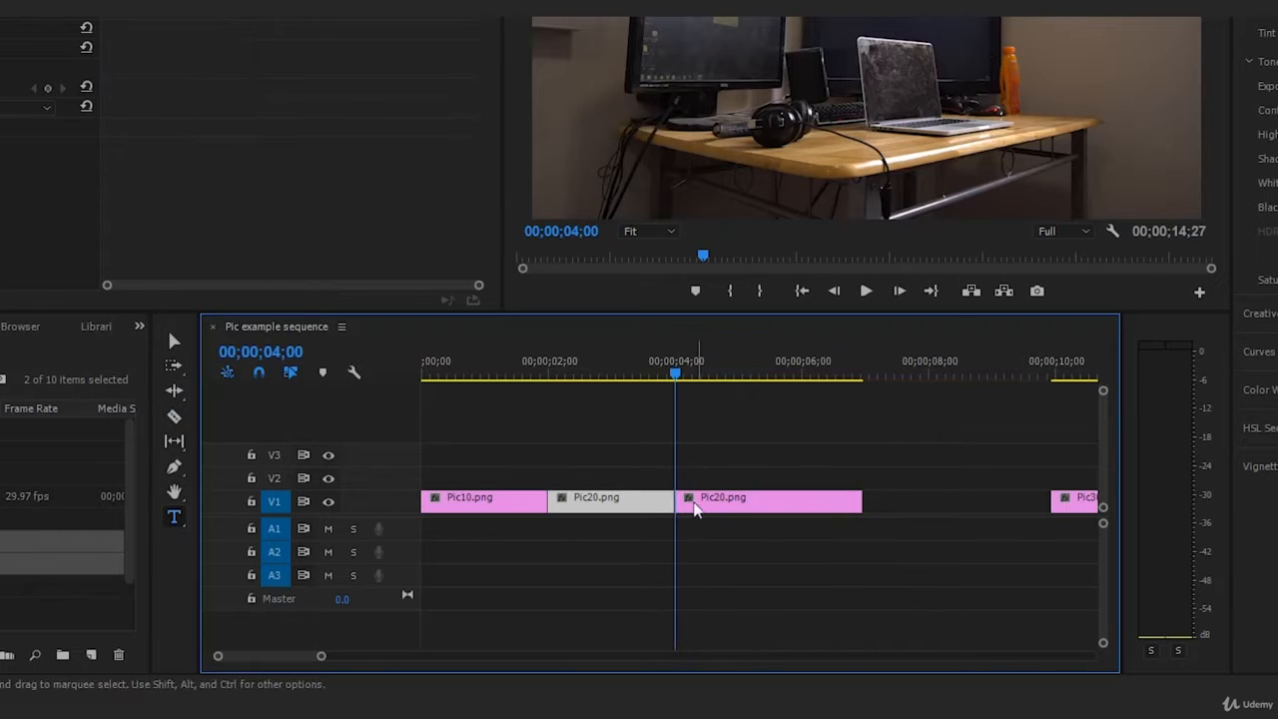
key("v")
left_click(759, 504)
key("Delete")
Step: Move the Pic30.png clip up against Pic20.png and trim its end to 00;00;06;00
left_click_drag(1096, 507, 718, 508)
left_click(801, 378)
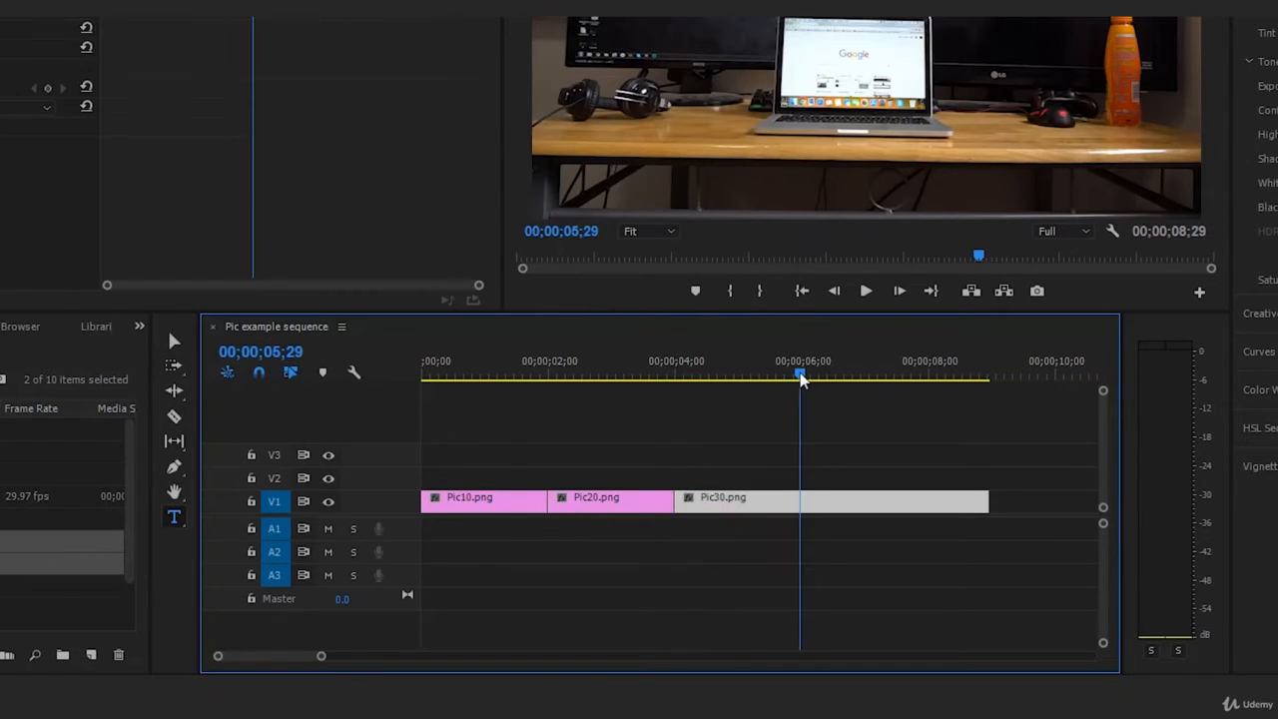
key("c")
left_click(806, 501)
key("v")
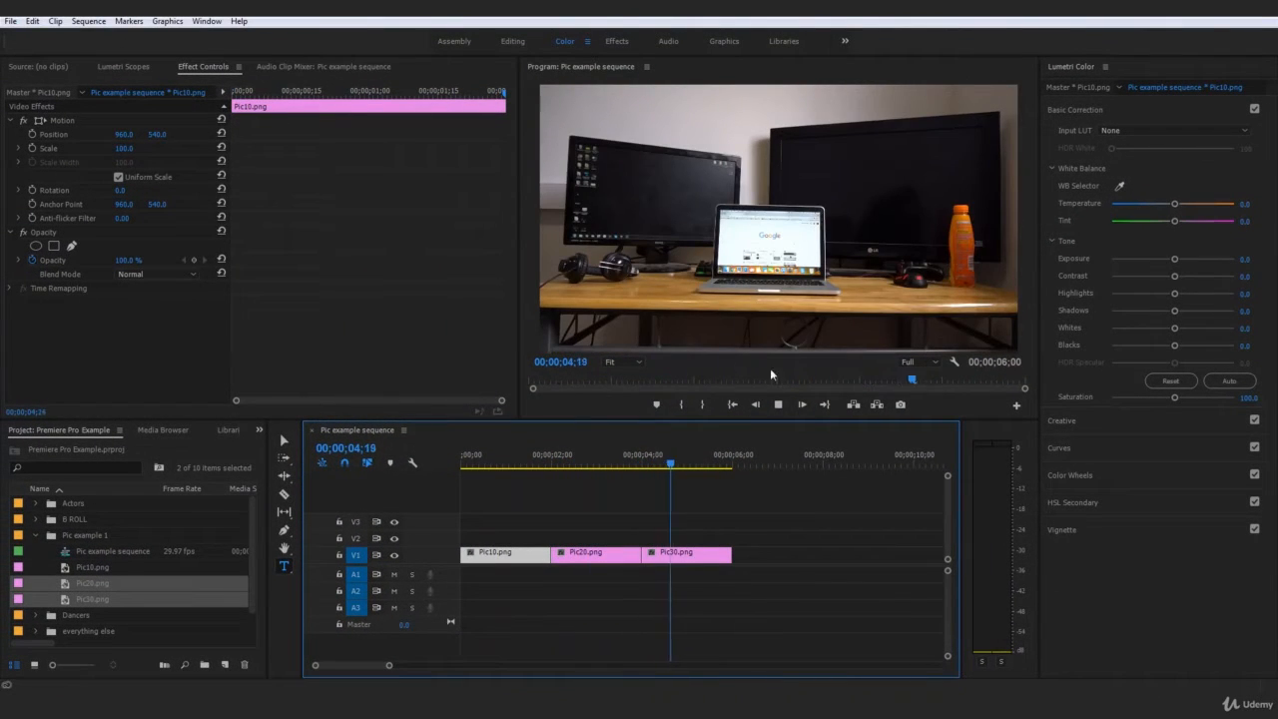
Step: Play back the three trimmed clips and return the playhead to the start of the sequence
left_click_drag(719, 462, 437, 466)
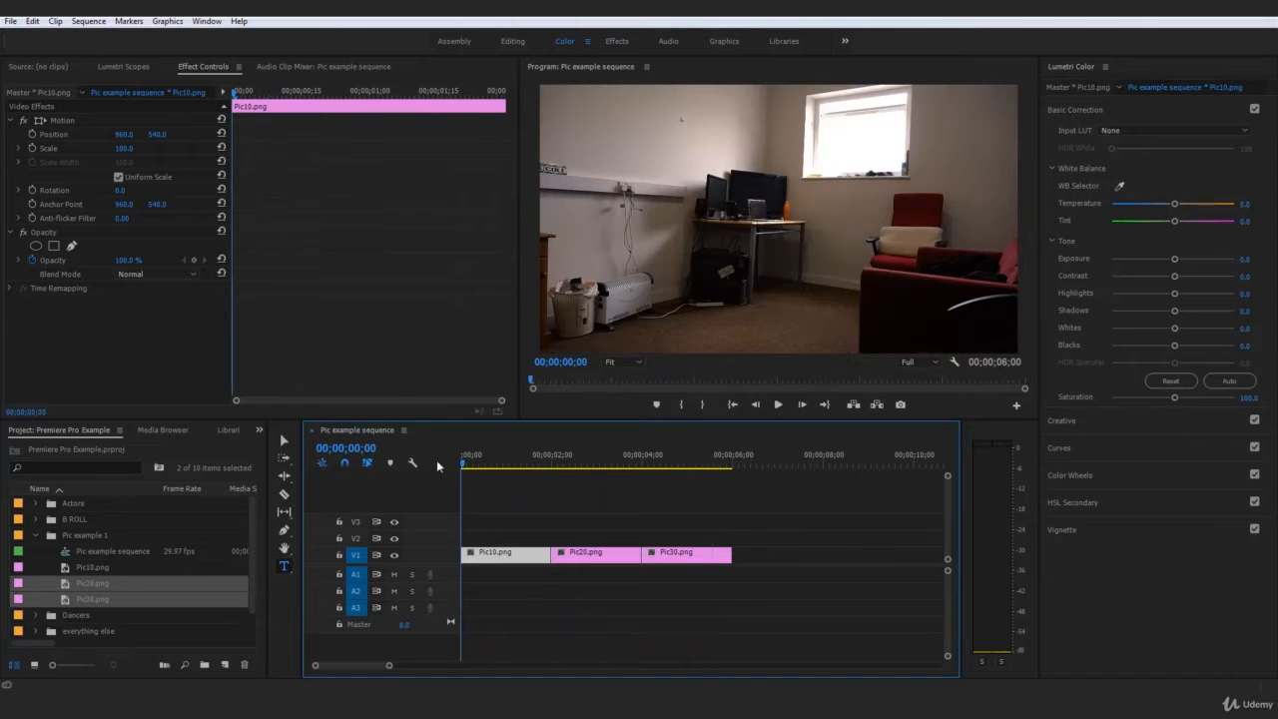
left_click(720, 515)
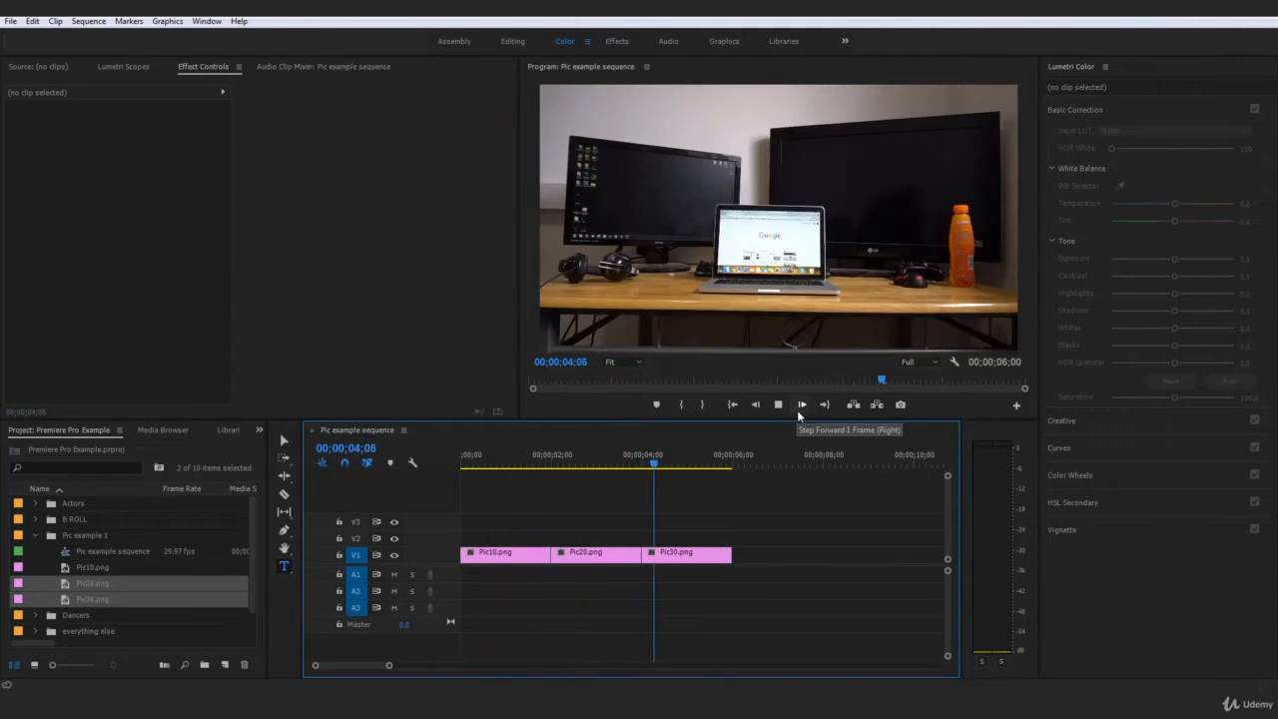
left_click(801, 405)
left_click(720, 499)
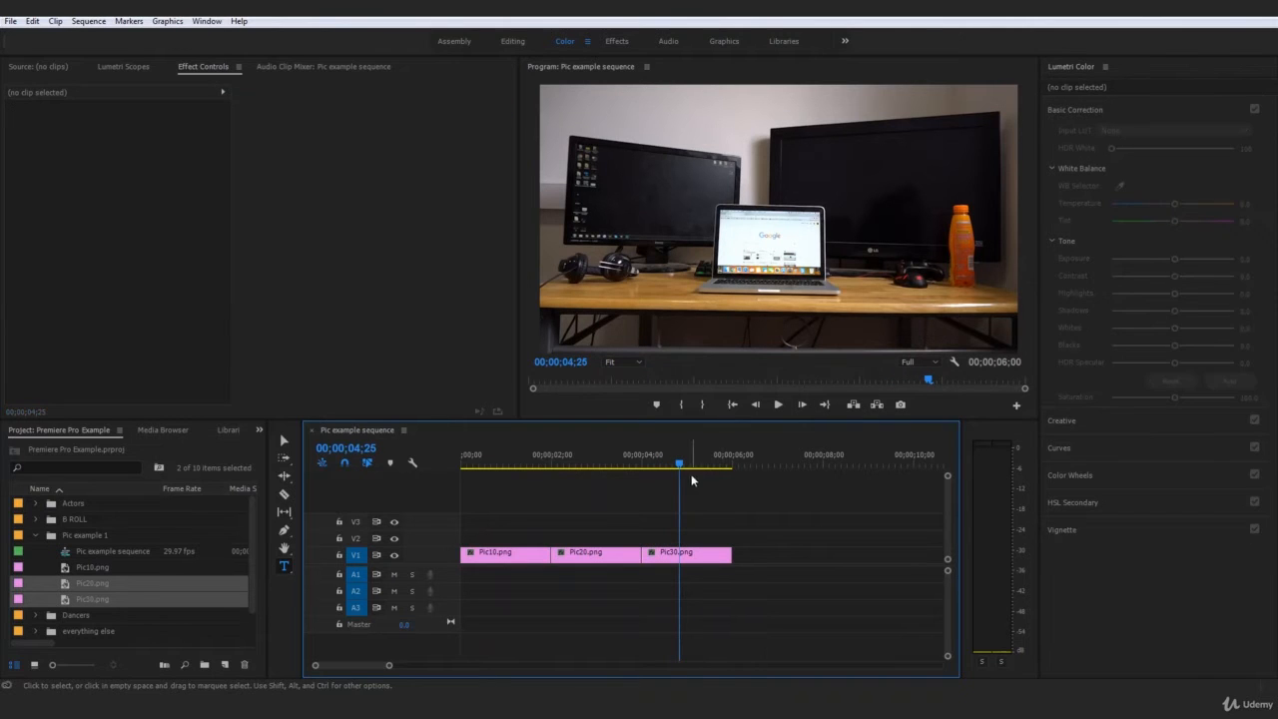
key("Home")
left_click(582, 497)
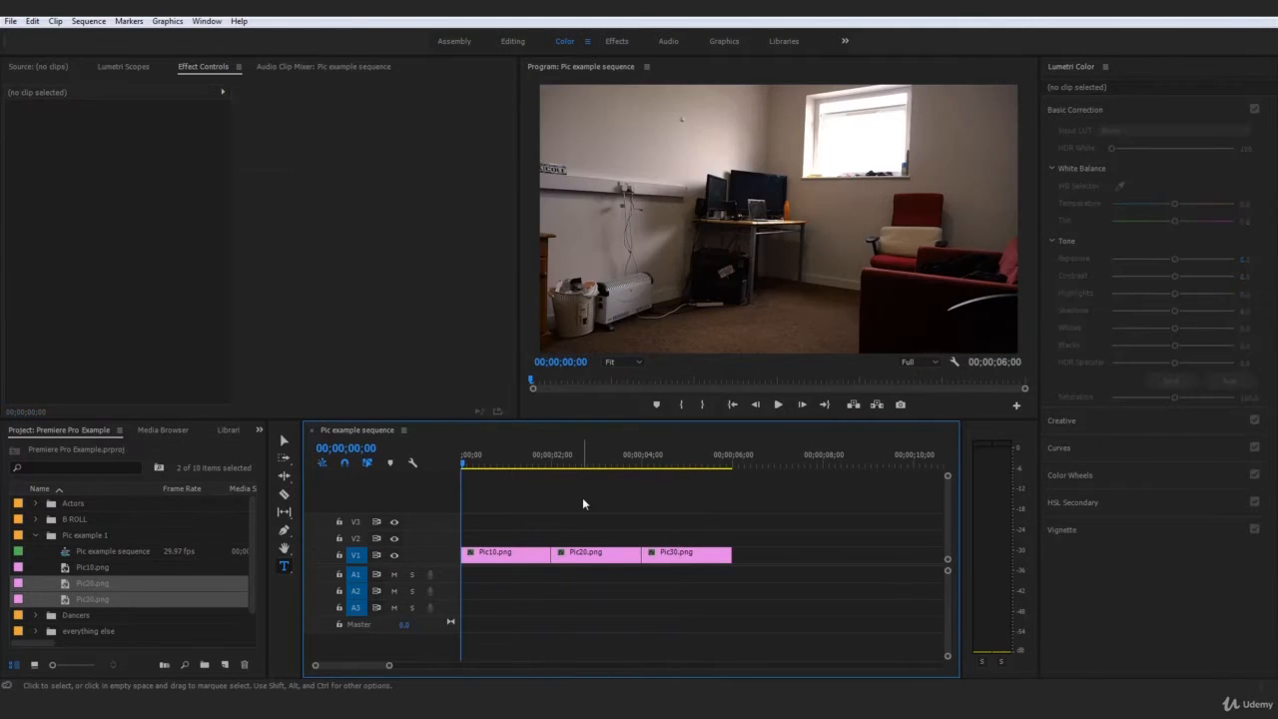
Step: Select the Pic10.png clip and start keyframing its Scale and Position at 00;00;00;00
left_click(525, 555)
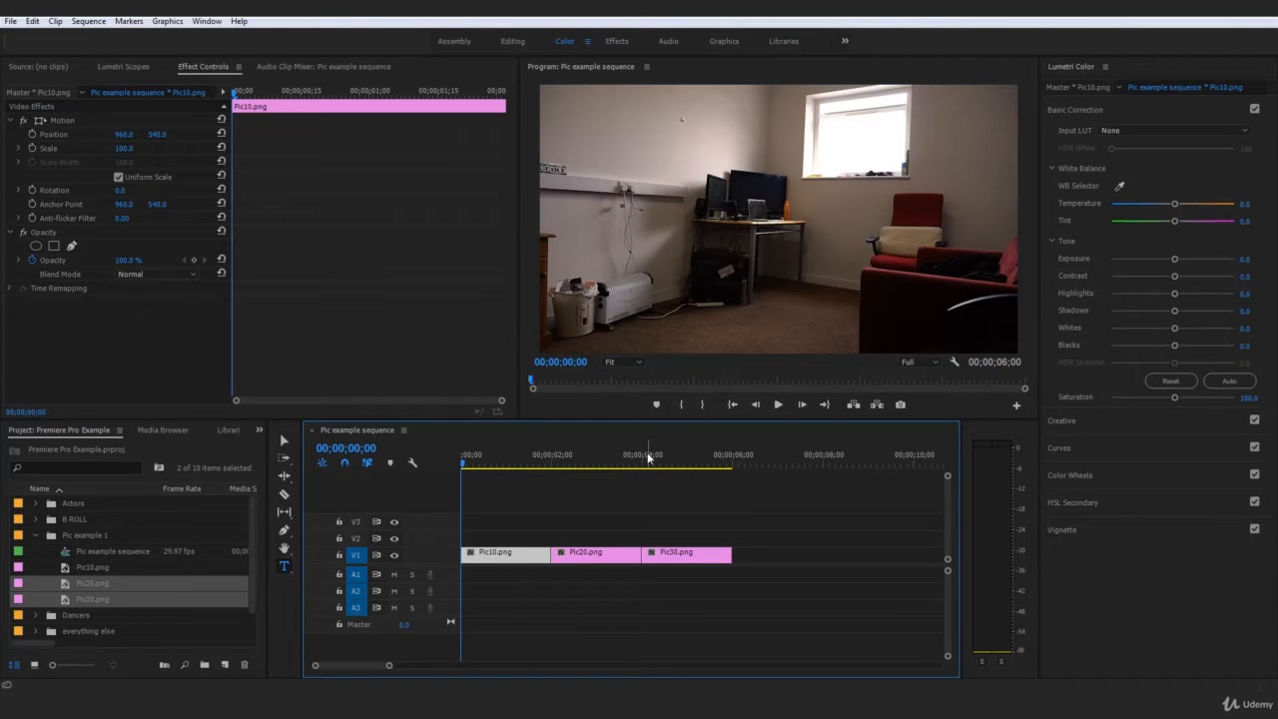
left_click(35, 169)
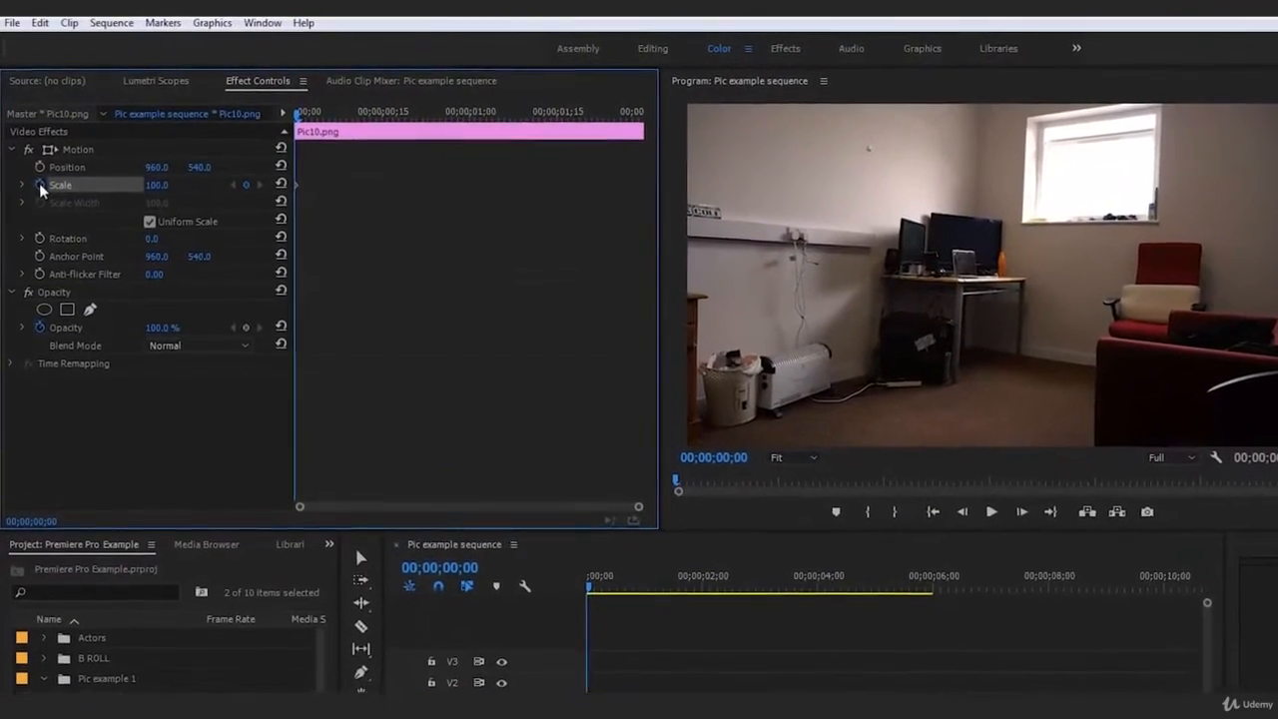
left_click(41, 172)
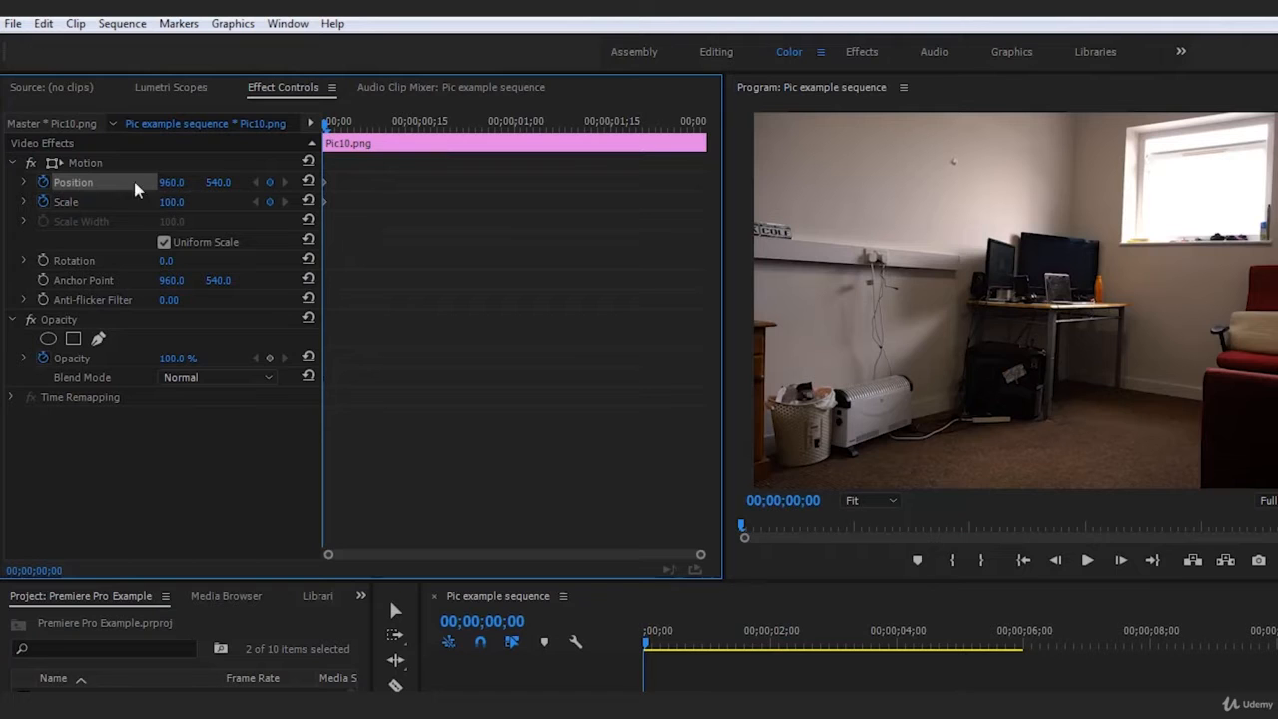
Step: Add a Scale keyframe of 120 to Pic10.png at 00;00;01;27
left_click(409, 124)
left_click_drag(409, 124, 689, 127)
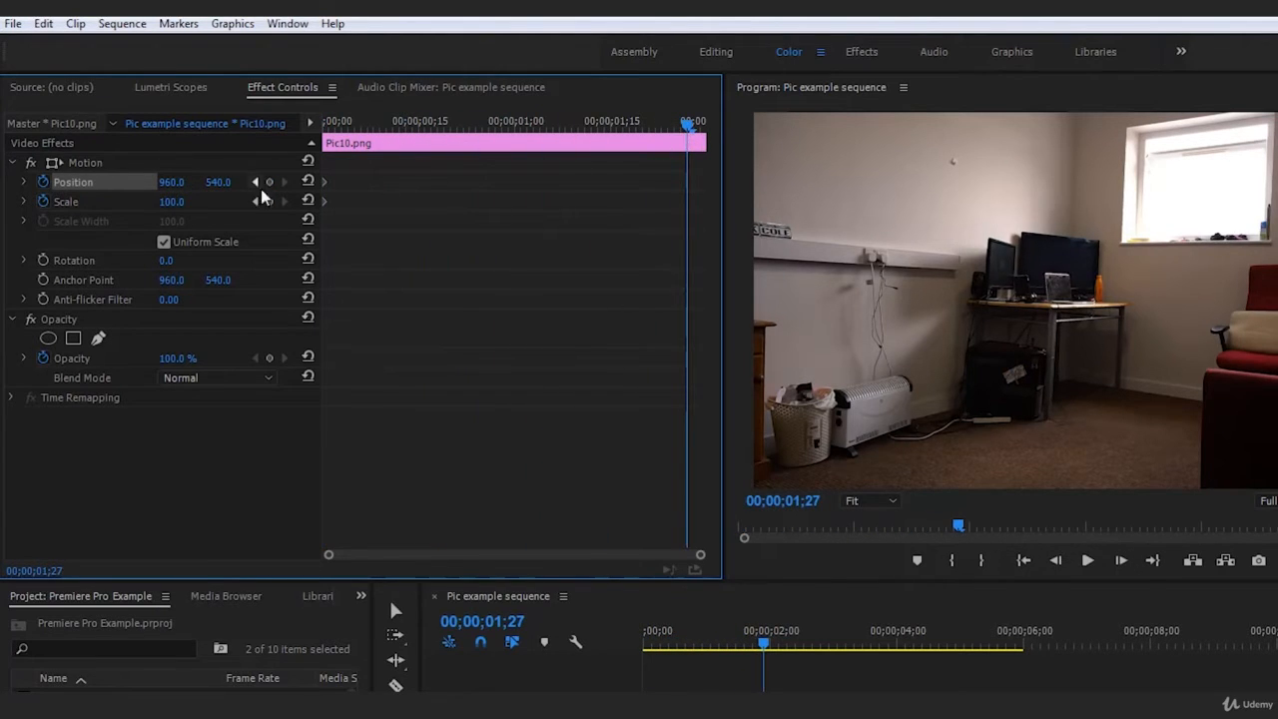
left_click(171, 202)
type("120")
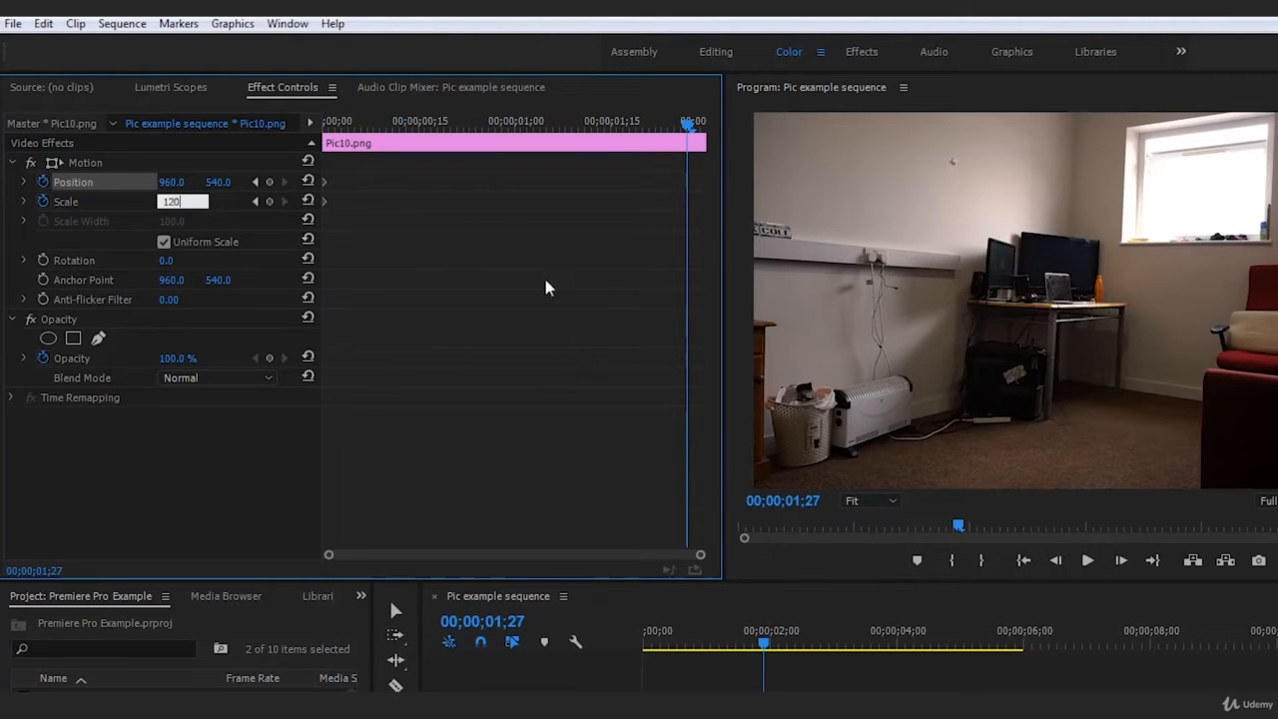
key("Return")
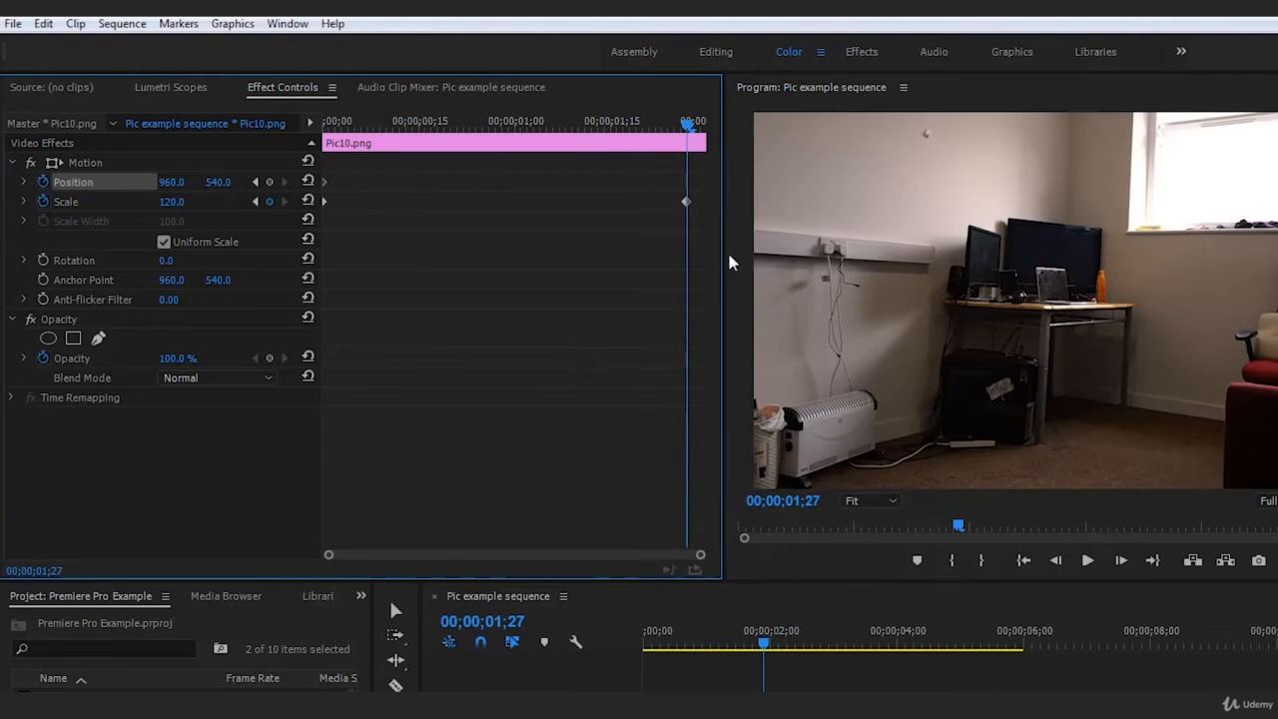
Step: Move Pic10.png's second Scale keyframe to 00;00;01;25 and set the Position there to 1034, 506
left_click_drag(687, 122, 649, 131)
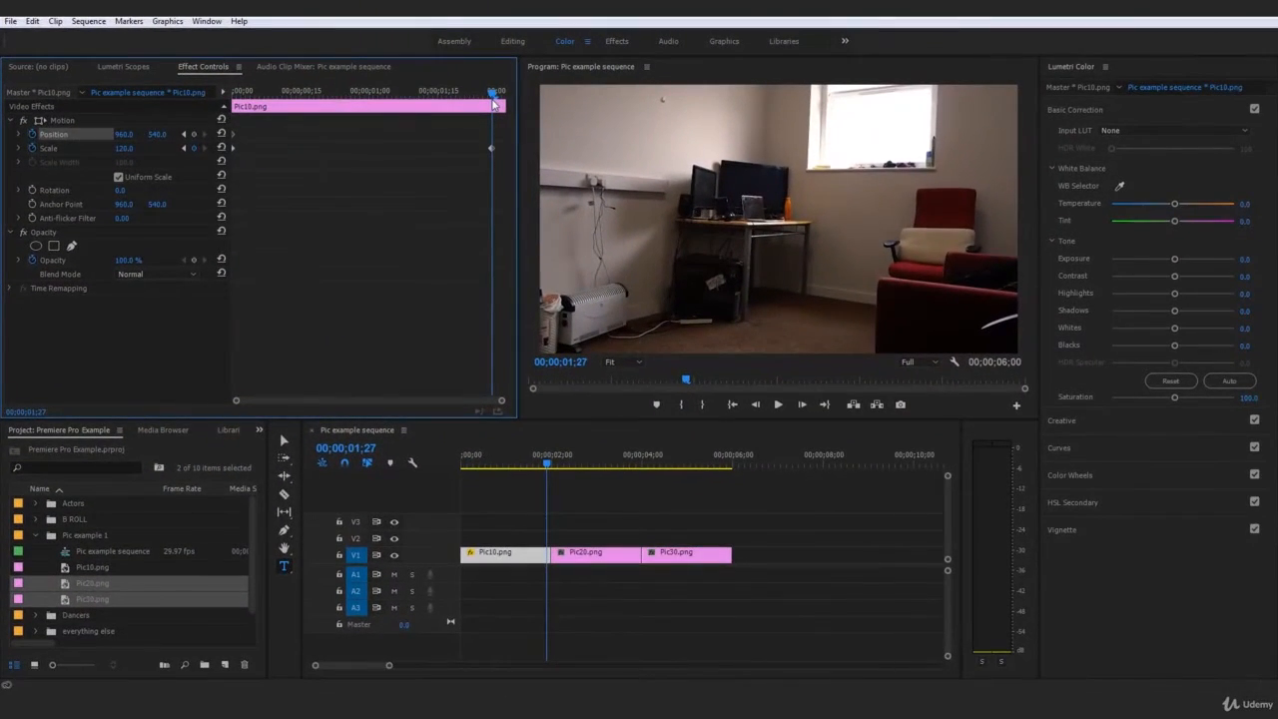
left_click_drag(493, 99, 484, 100)
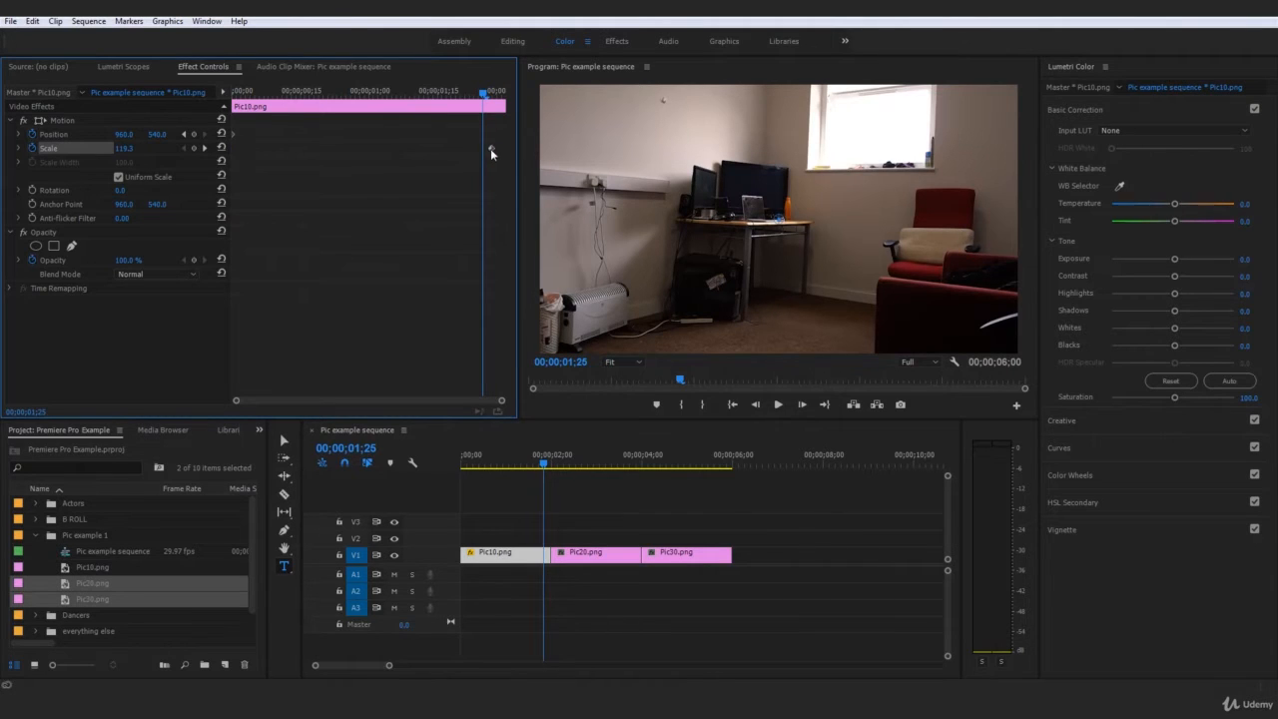
left_click_drag(490, 148, 482, 148)
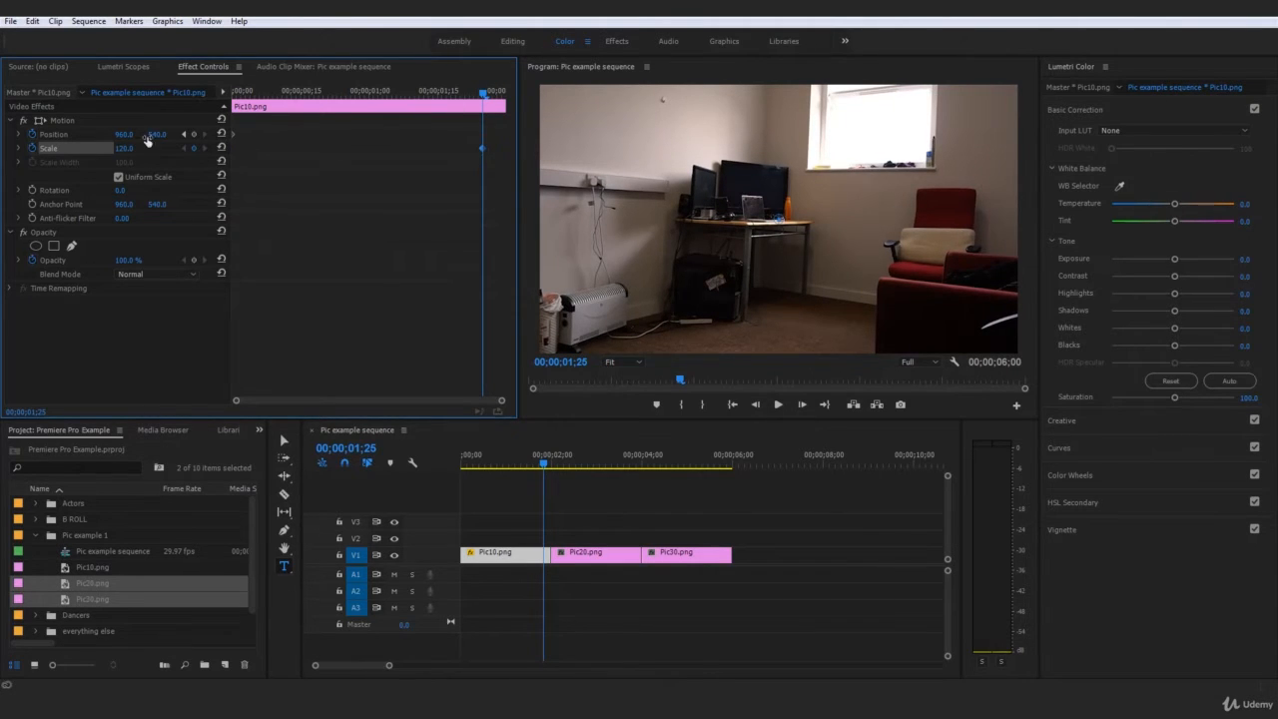
left_click(62, 133)
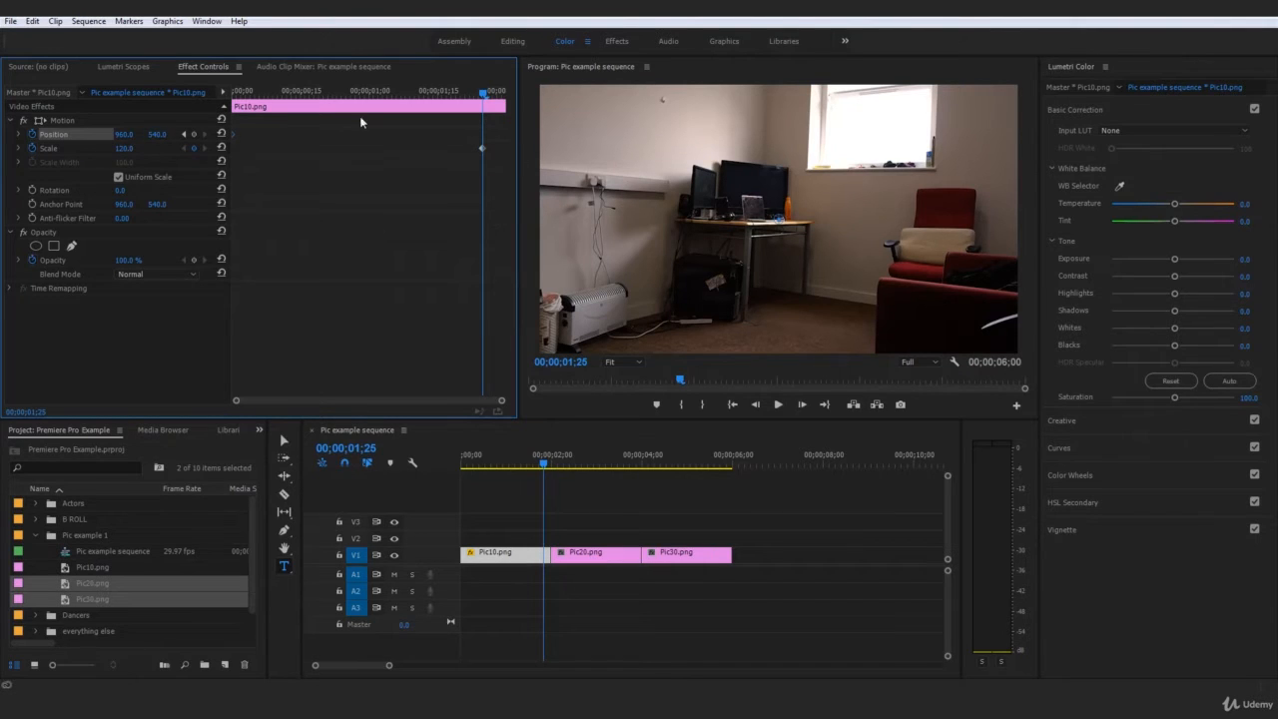
mouse_move(157, 133)
left_mouse_down()
mouse_move(173, 134)
mouse_move(129, 134)
mouse_move(176, 134)
left_mouse_up()
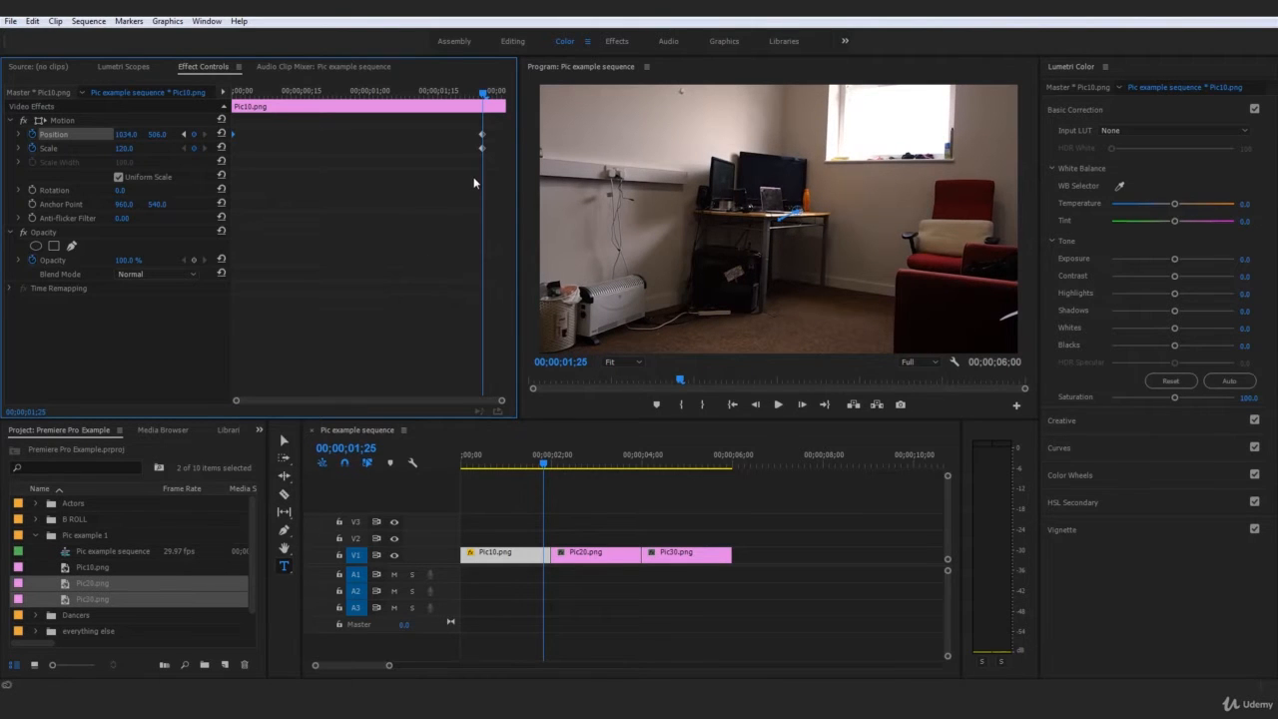
Step: Select the Position and Scale keyframes at 00;00;01;25 and move them together to the end of the Pic10.png clip
left_click(48, 149)
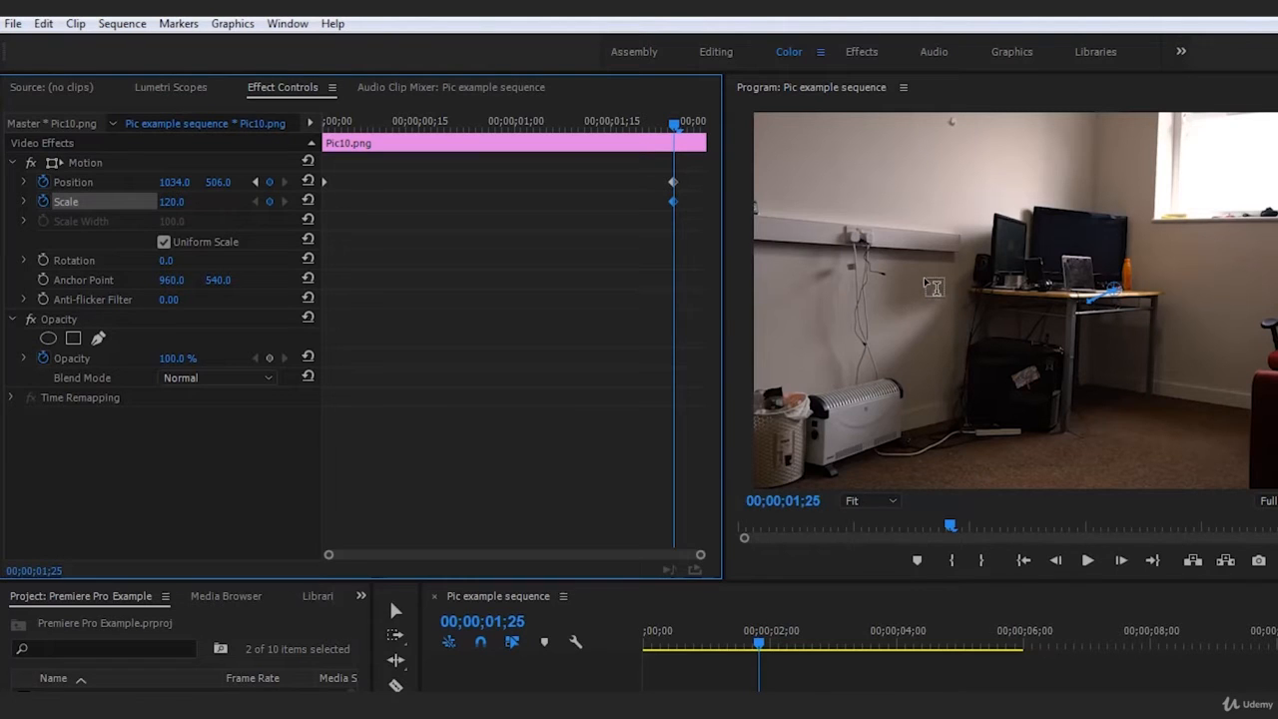
left_click_drag(639, 234, 710, 172)
left_click_drag(673, 201, 706, 205)
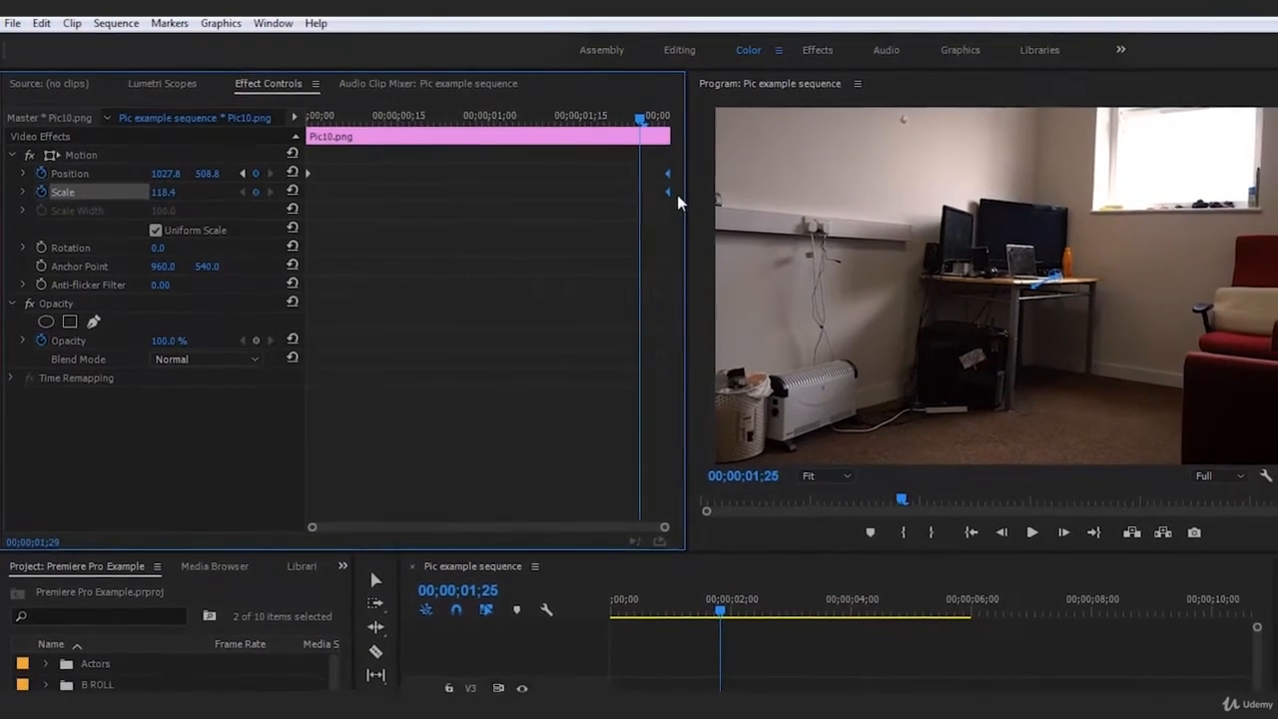
Step: Play back the Pic10.png animation from the start of the sequence
left_click_drag(675, 123, 291, 108)
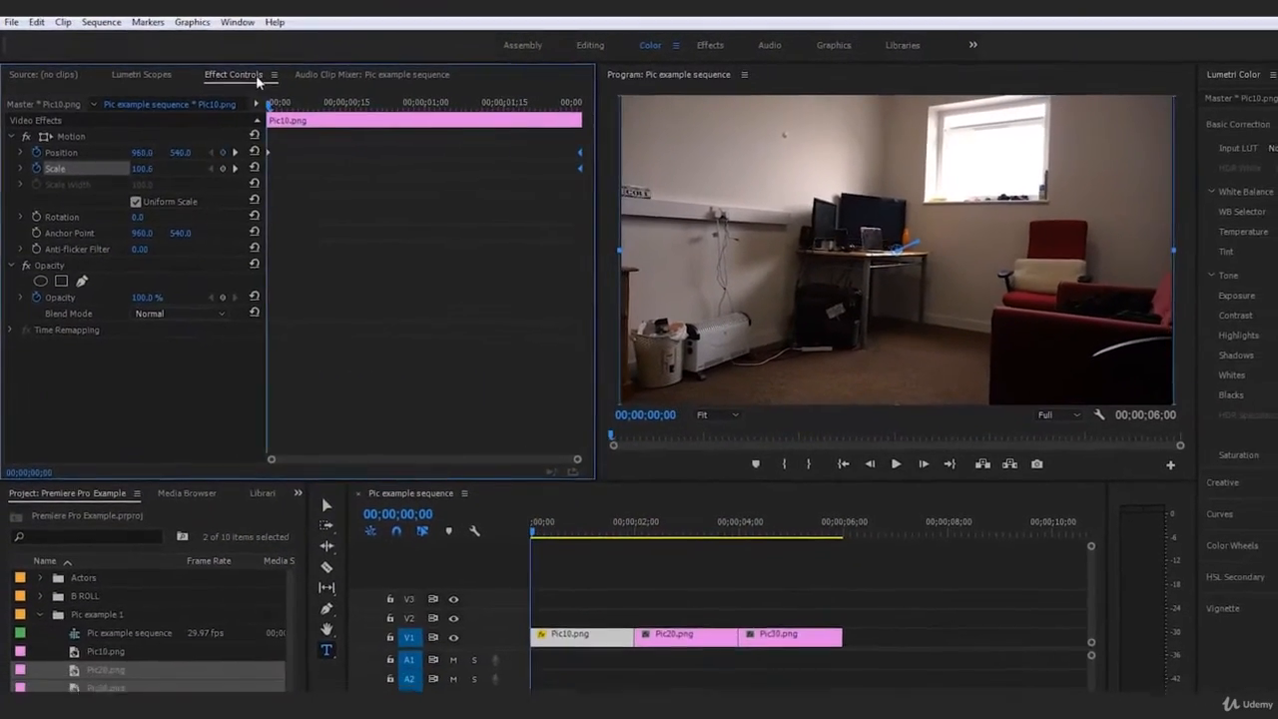
key("space")
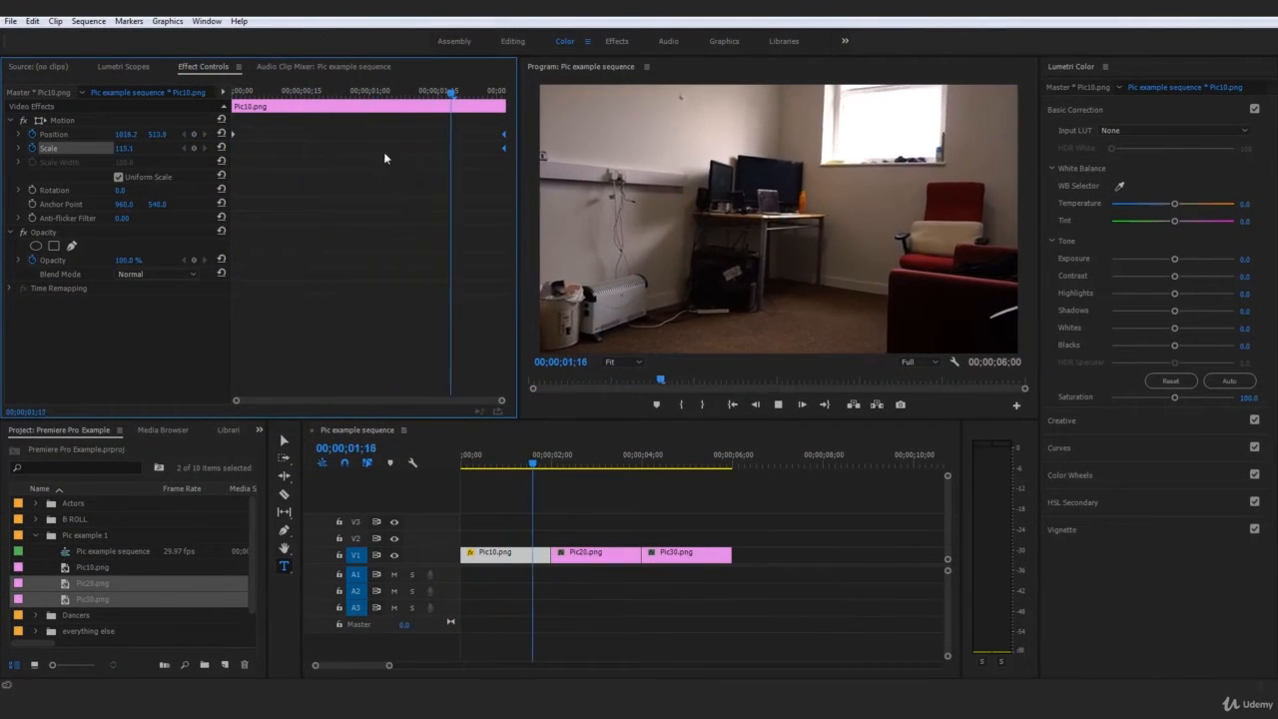
key("space")
Step: Add a starting Scale keyframe of 100 to Pic10.png at 00;00;00;00
left_click_drag(523, 452, 335, 443)
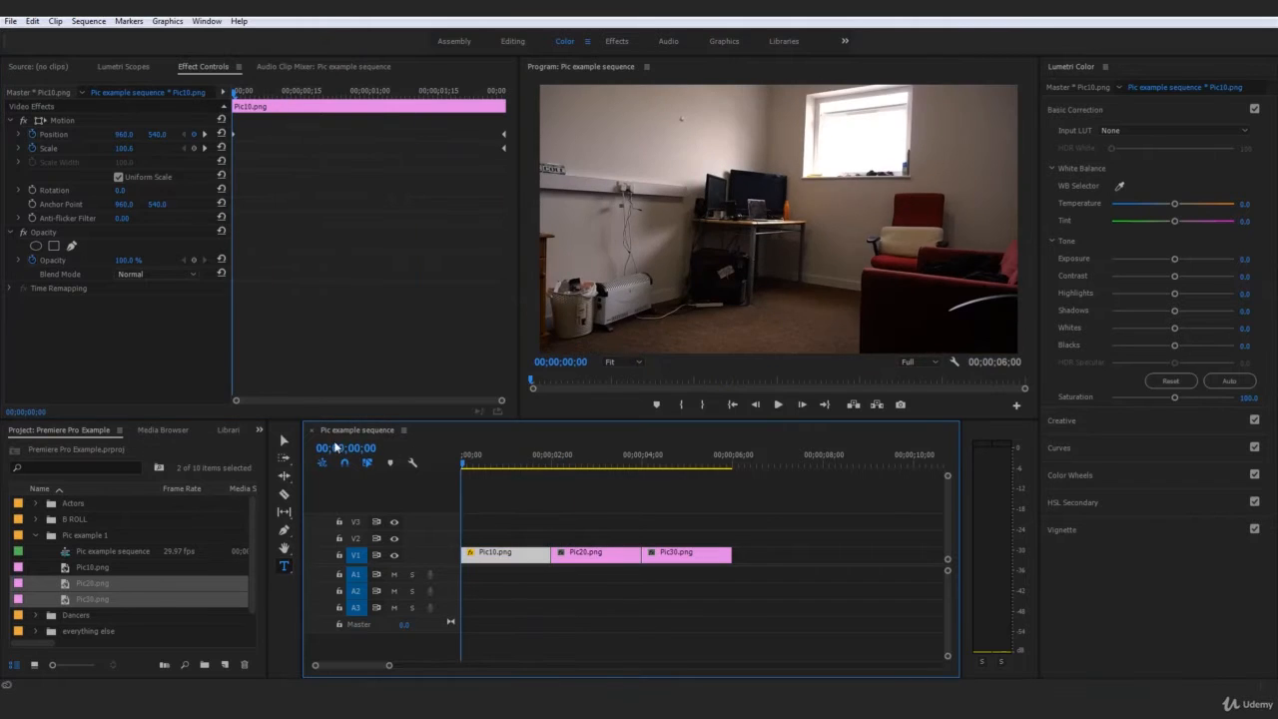
left_click(131, 150)
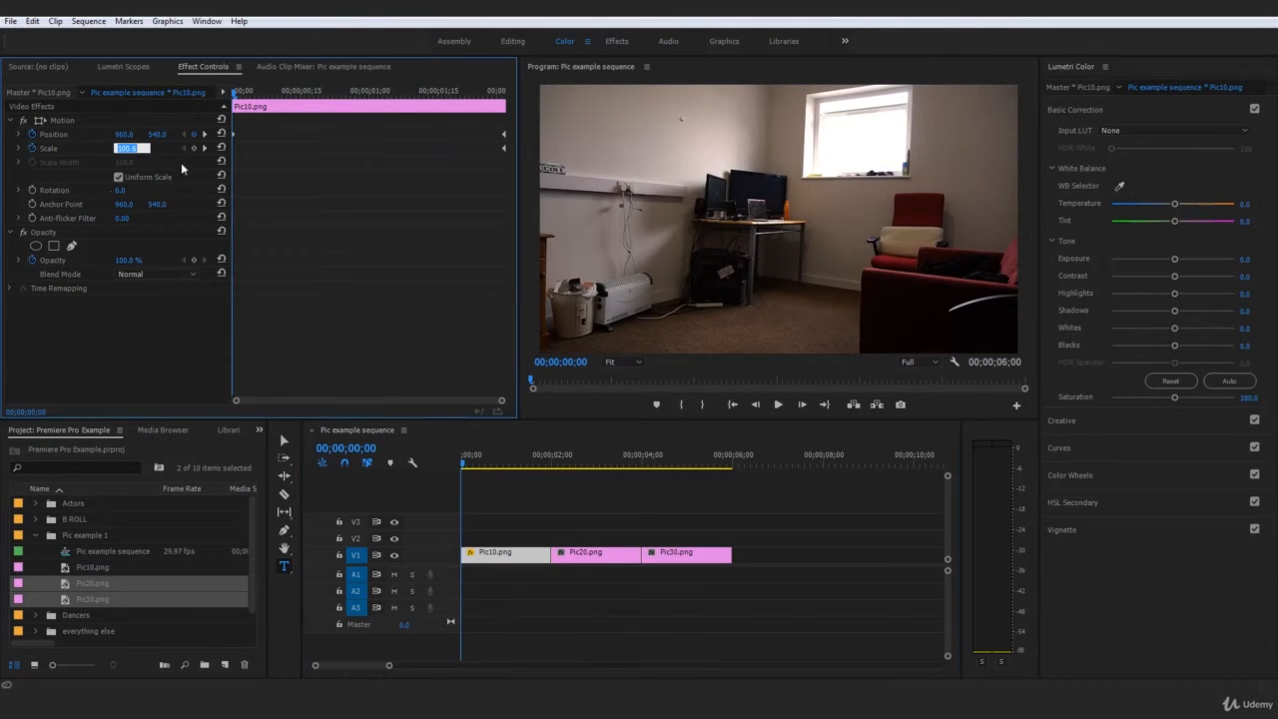
key("Return")
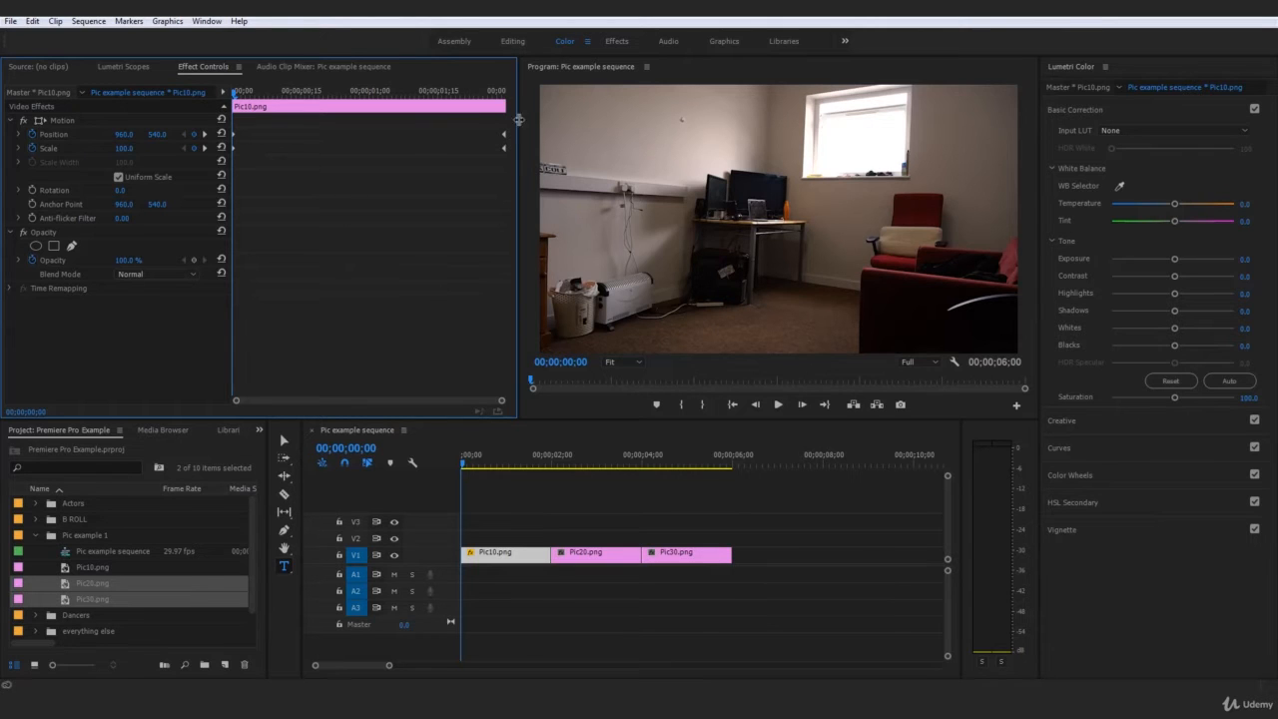
Step: Try Pic10.png's closing Position and Scale keyframes at 00;00;01;22, and move them back to the clip's end
key("space")
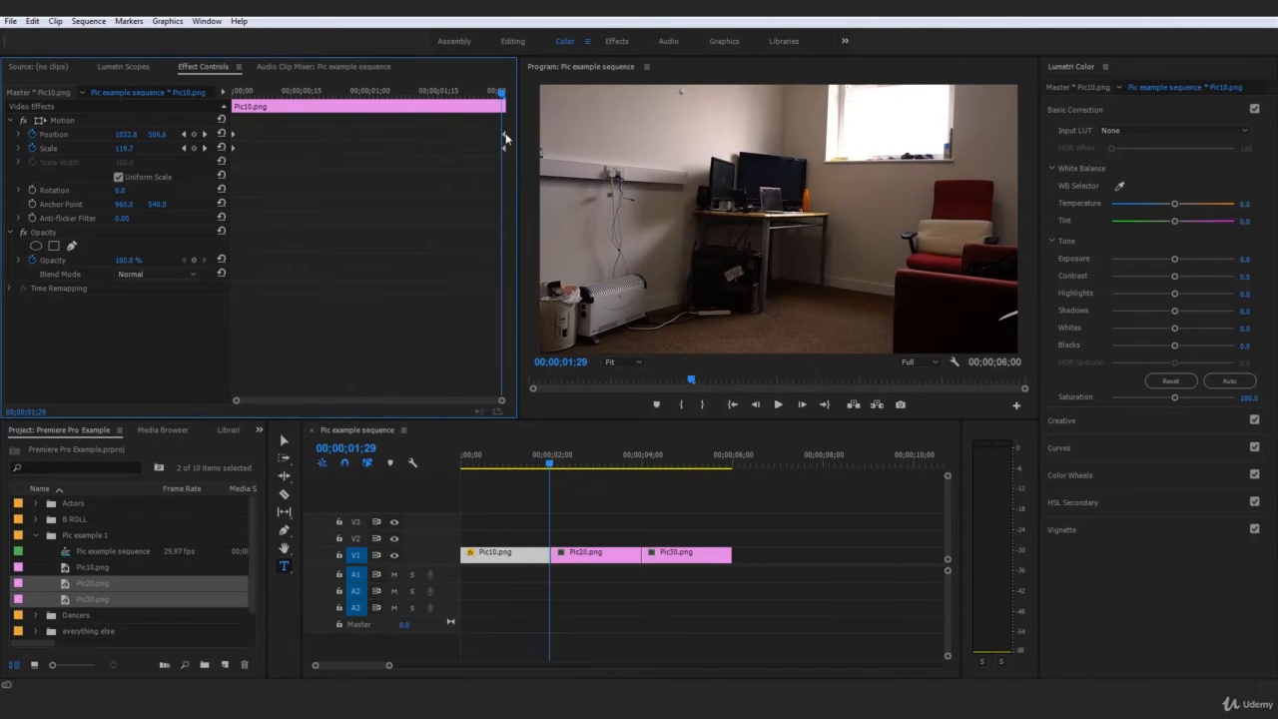
left_click_drag(504, 149, 471, 135)
left_click_drag(489, 93, 472, 93)
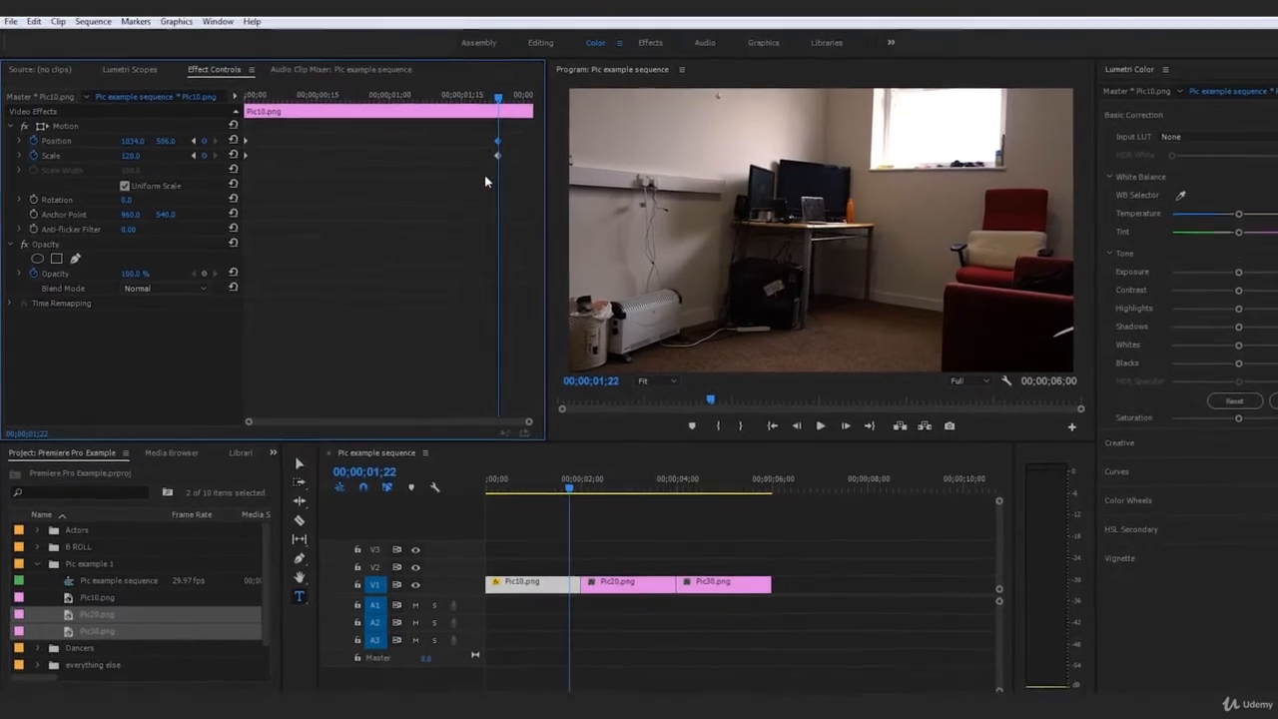
left_click_drag(520, 204, 570, 164)
left_click_drag(679, 192, 761, 183)
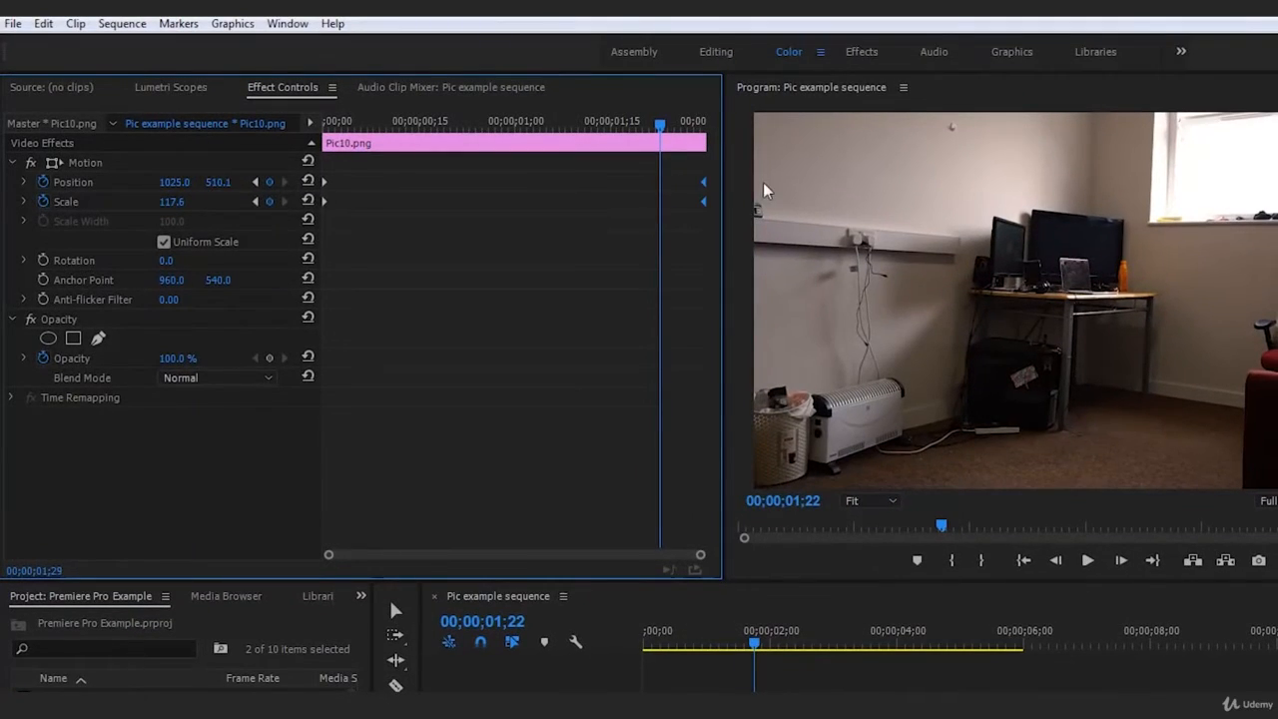
Step: Play back the Pic10.png zoom repeatedly from the start of the sequence to check its motion into Pic20.png
left_click_drag(657, 125, 554, 131)
key("Home")
key("space")
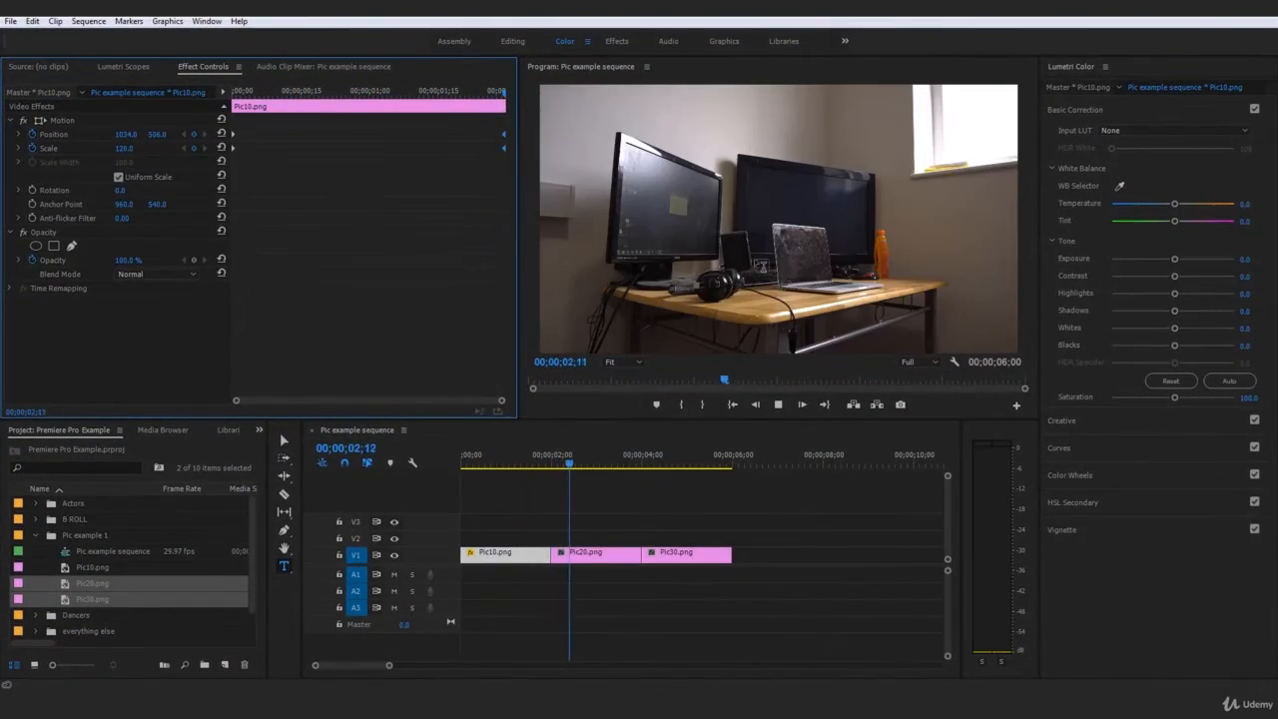
key("space")
left_click_drag(603, 484, 415, 493)
key("space")
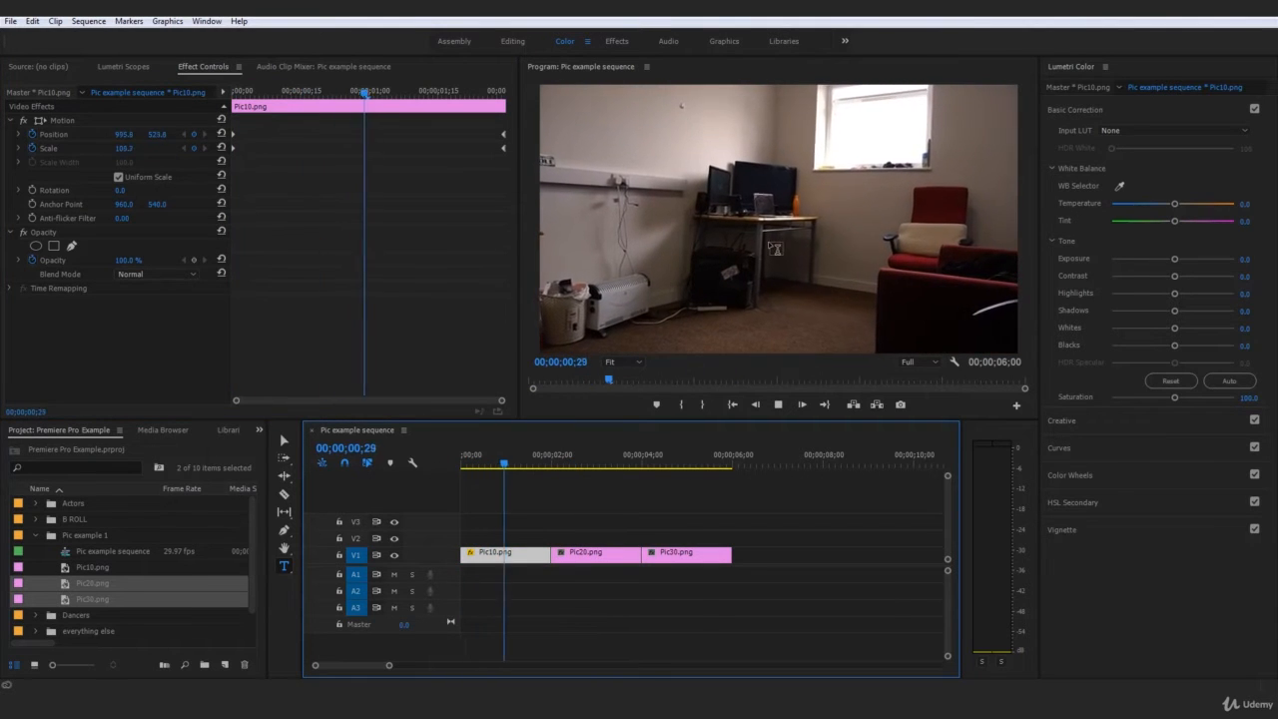
key("Home")
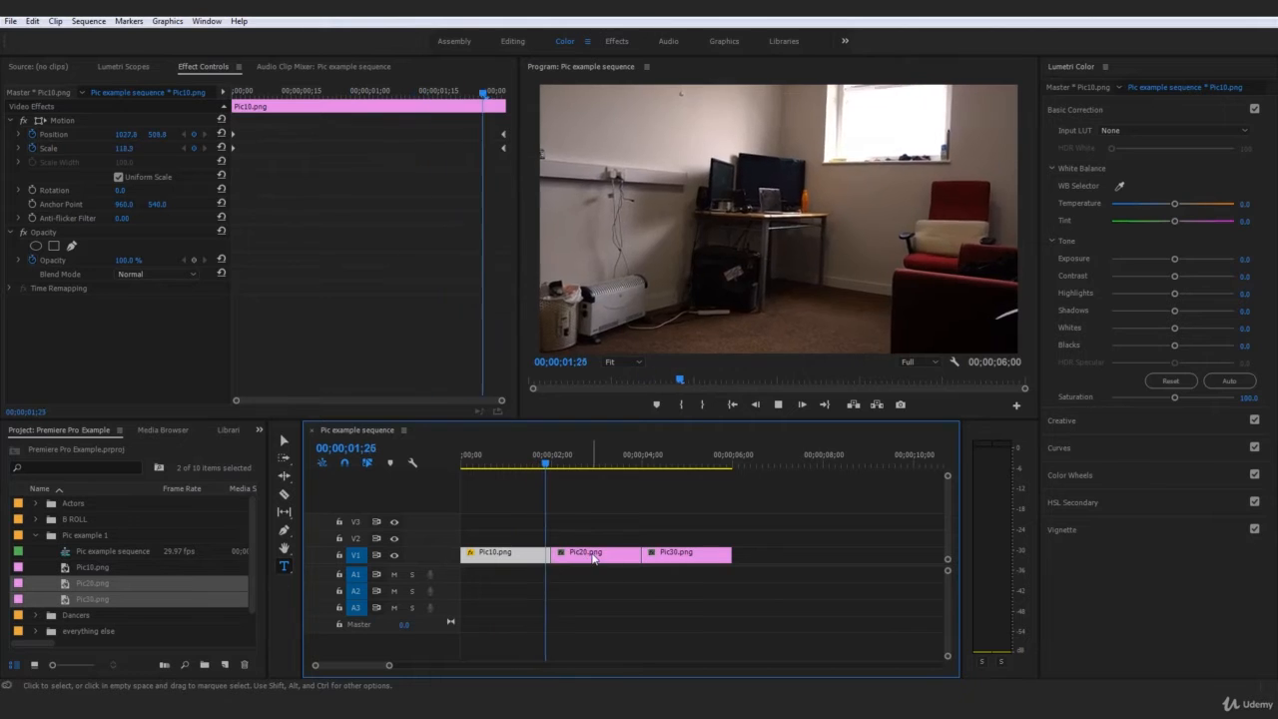
left_click(522, 461)
left_click_drag(522, 461, 425, 465)
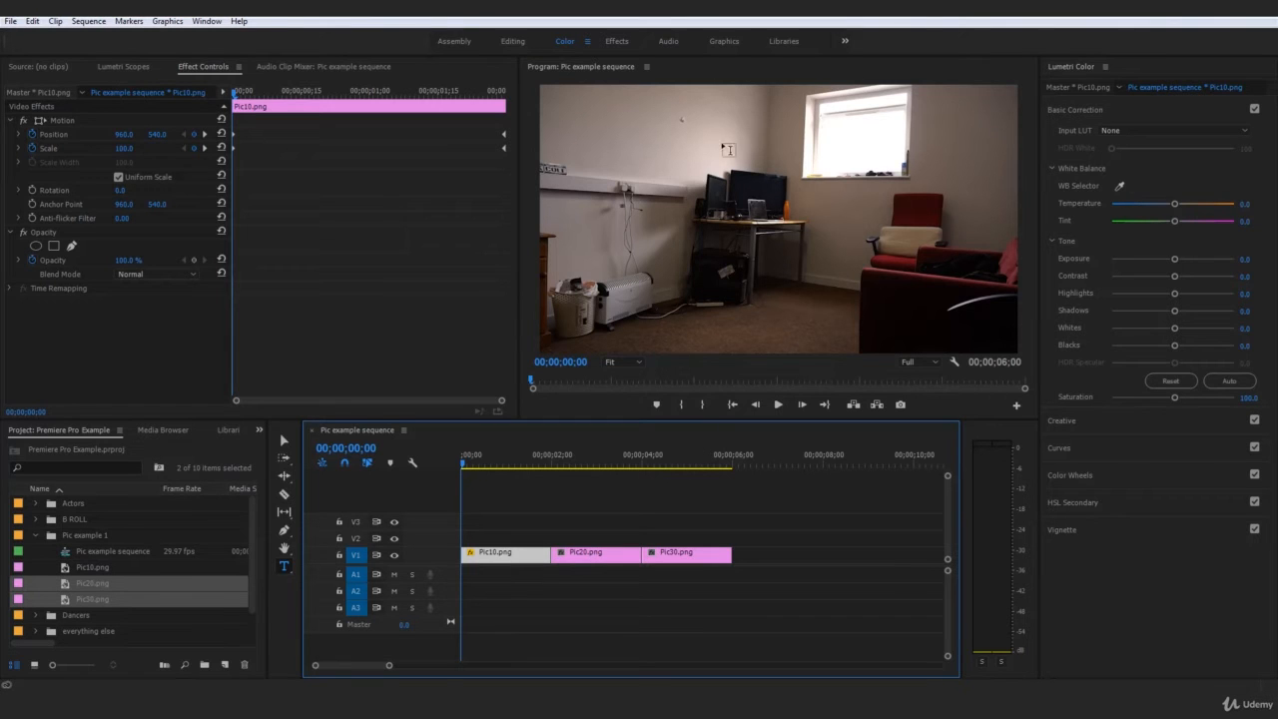
key("space")
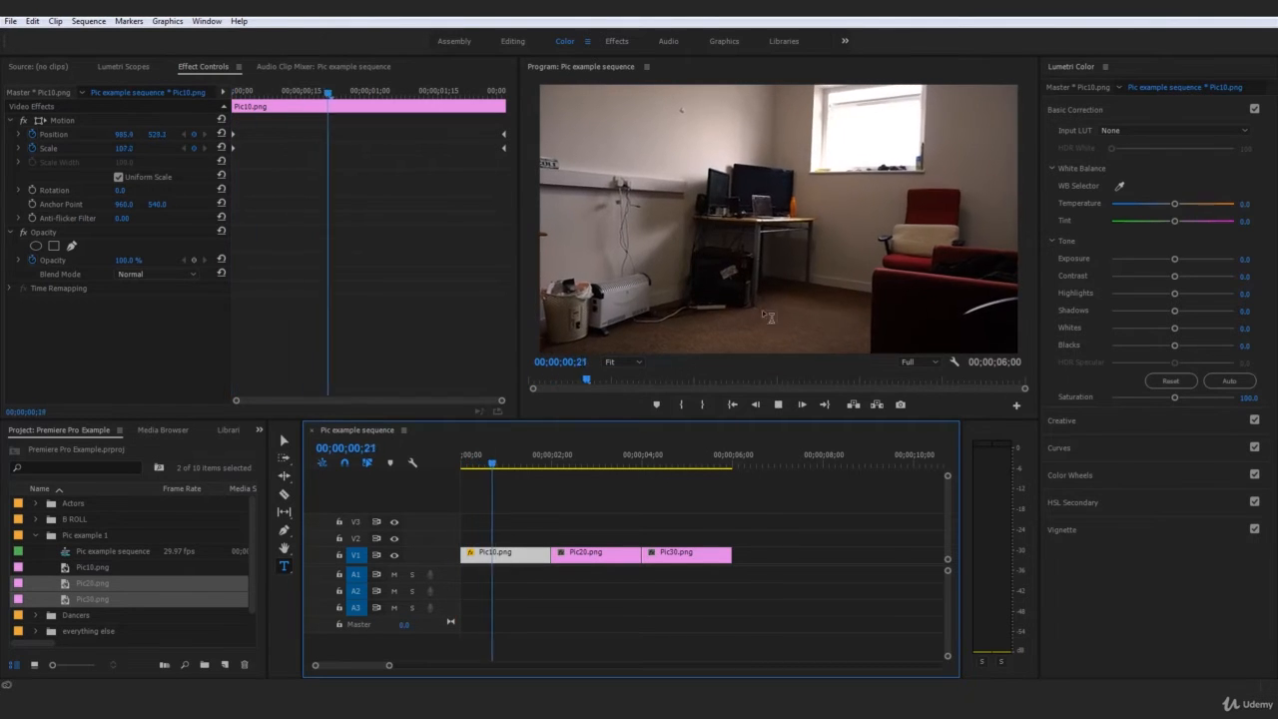
key("space")
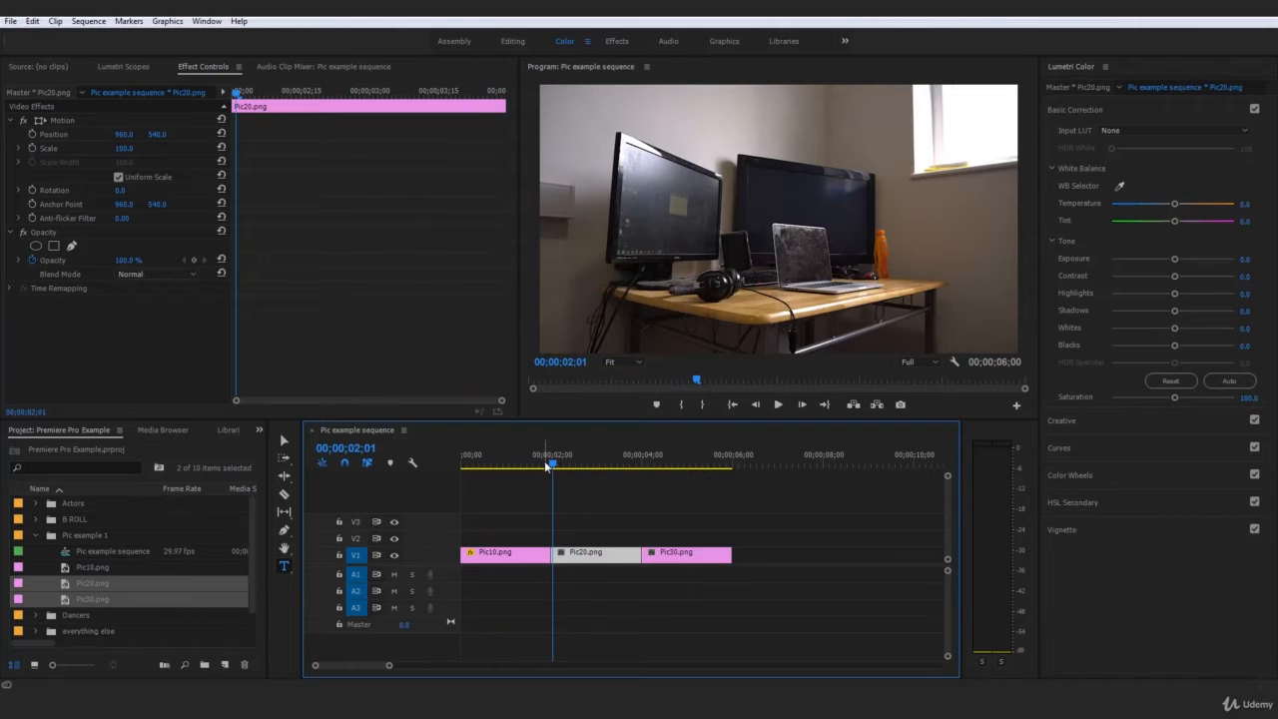
key("Home")
key("space")
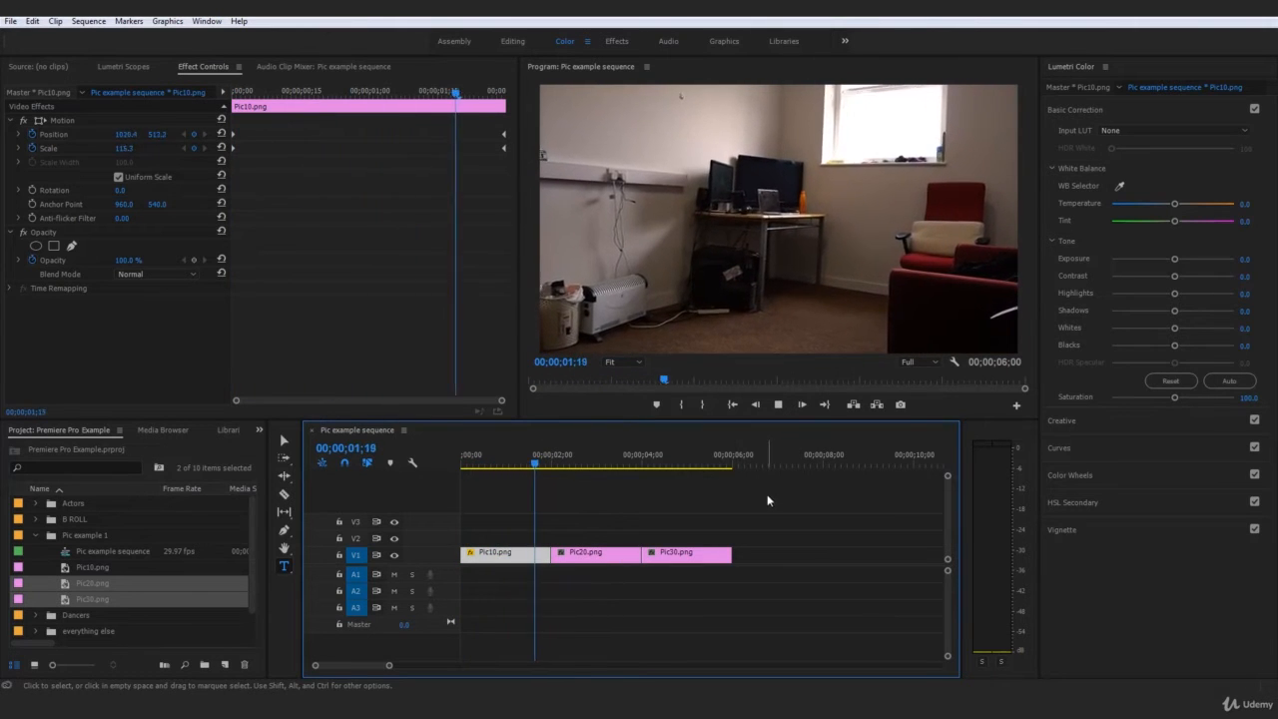
key("Home")
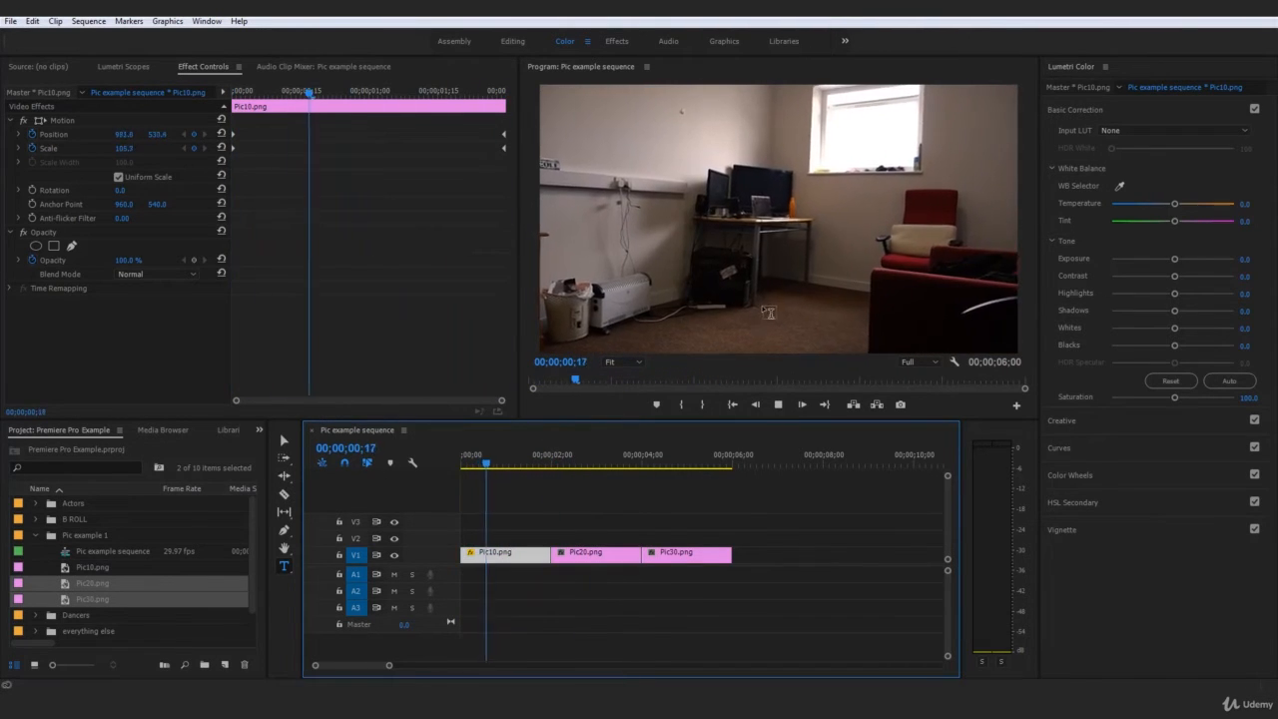
Step: Start keyframing the Scale and Position of Pic20.png at its first frame, 00;00;02;00
left_click(563, 465)
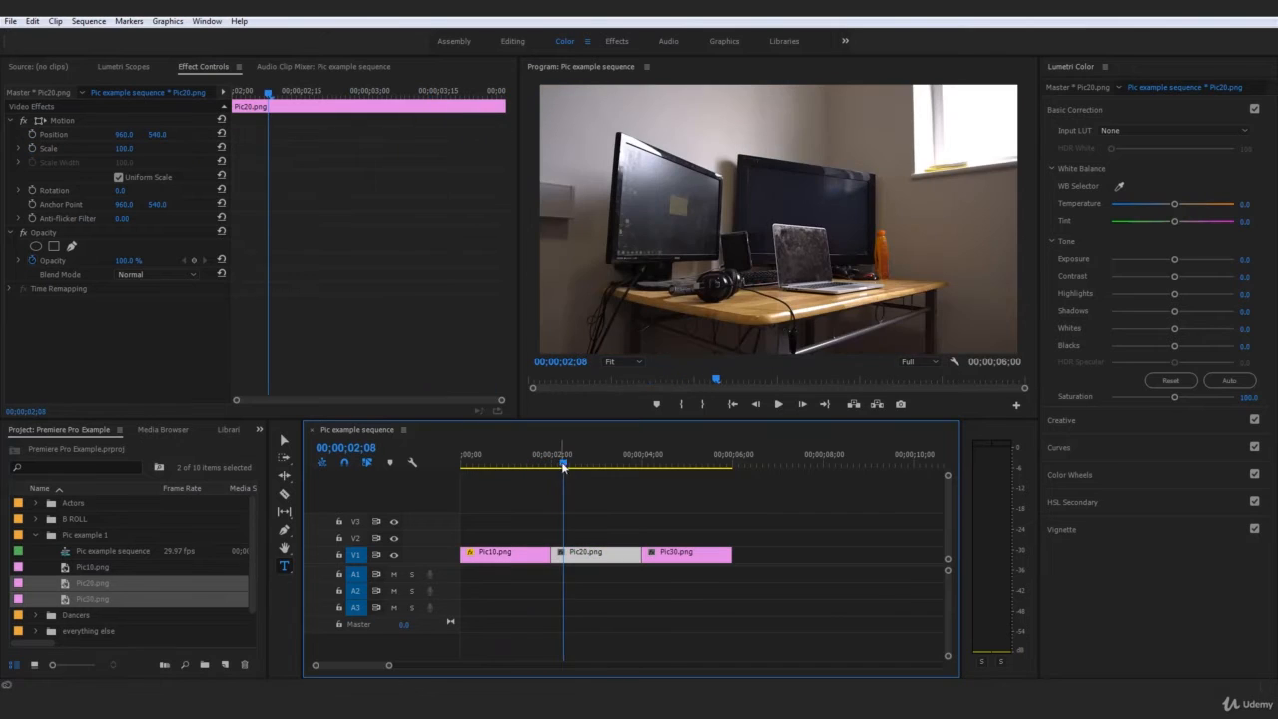
left_click_drag(563, 465, 553, 464)
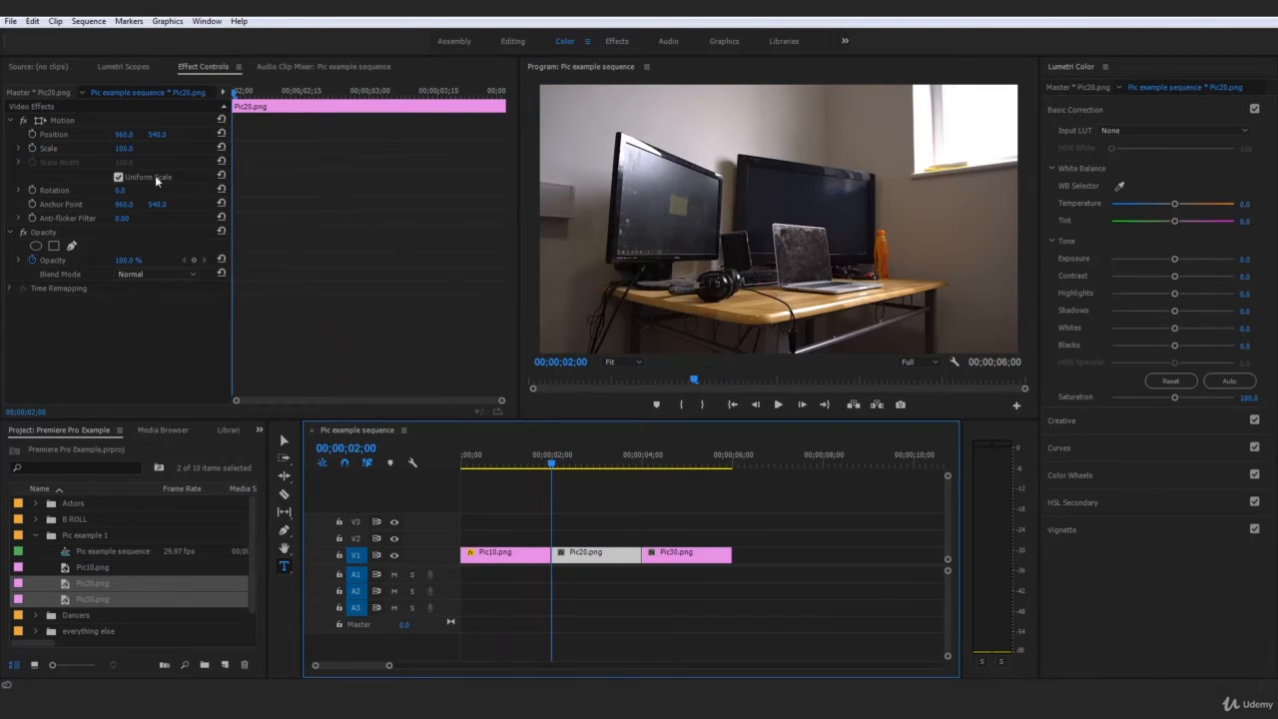
left_click(35, 149)
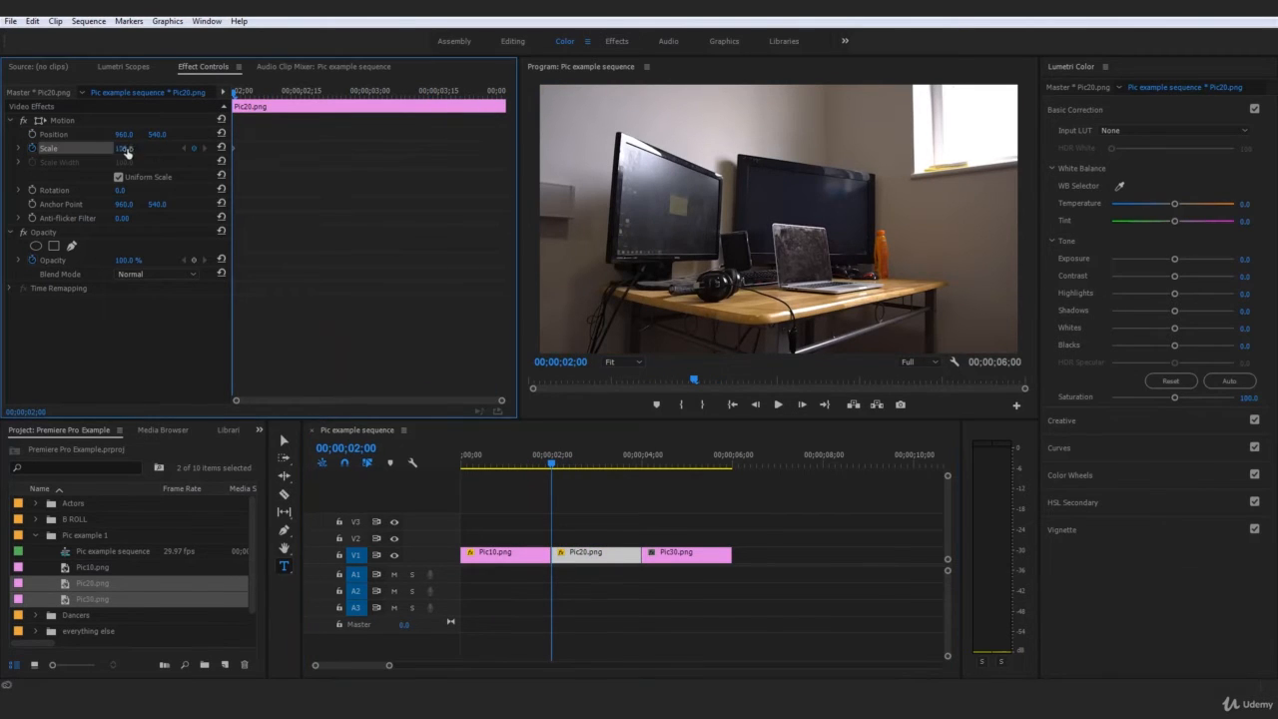
left_click(33, 135)
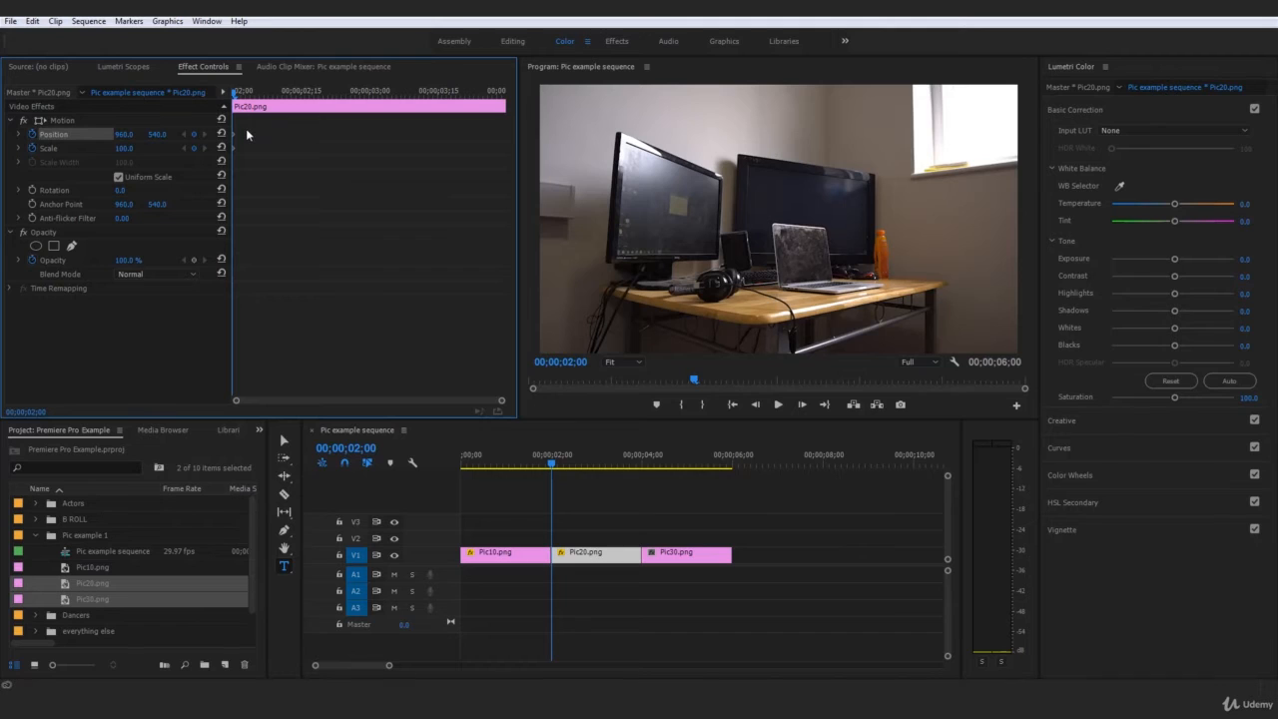
Step: Set the starting Scale keyframe of Pic20.png to 90
left_click_drag(137, 151, 141, 152)
left_click(137, 150)
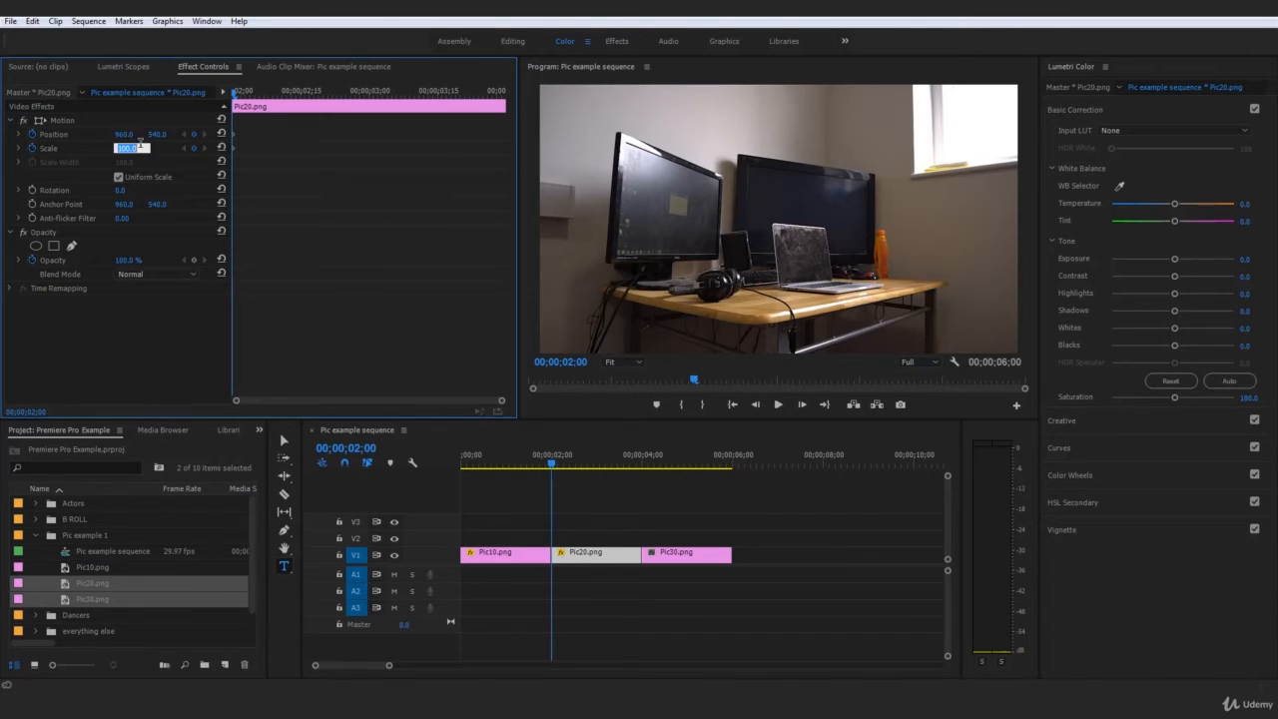
type("90")
key("Return")
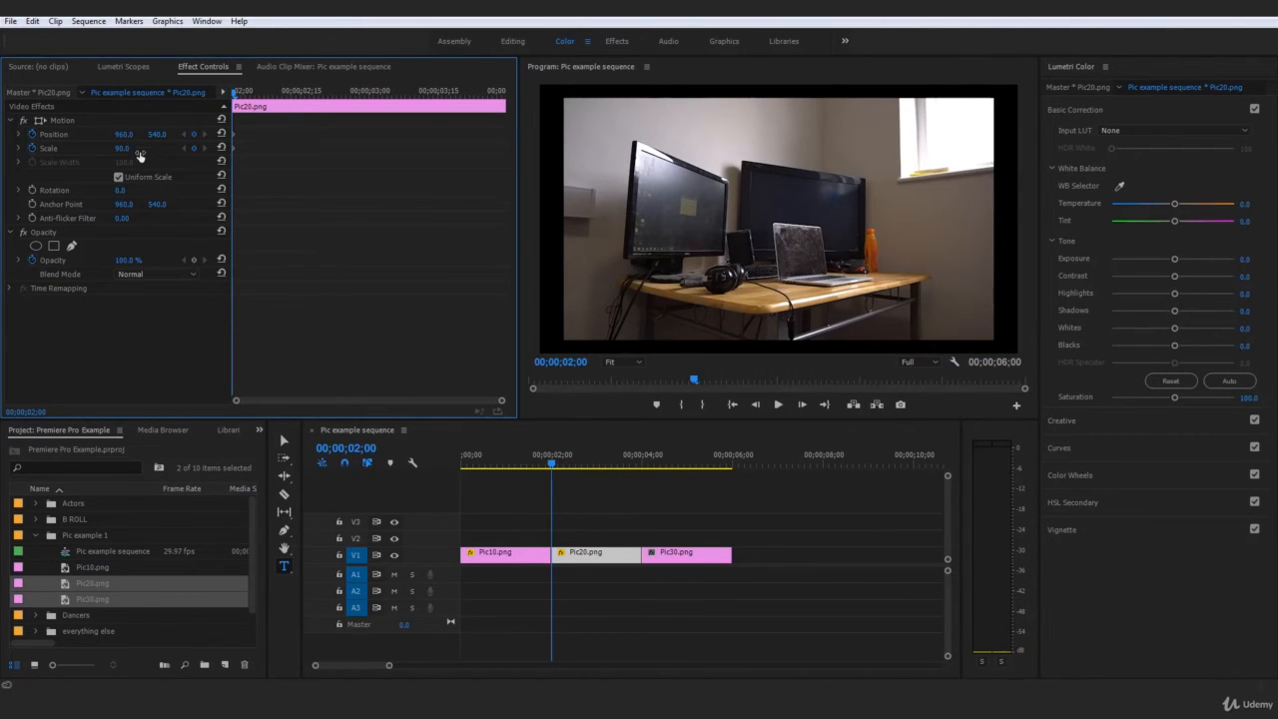
Step: Undo Pic20.png's last Scale change, and move its Position and Scale keyframes to the clip's end
key("ctrl+z")
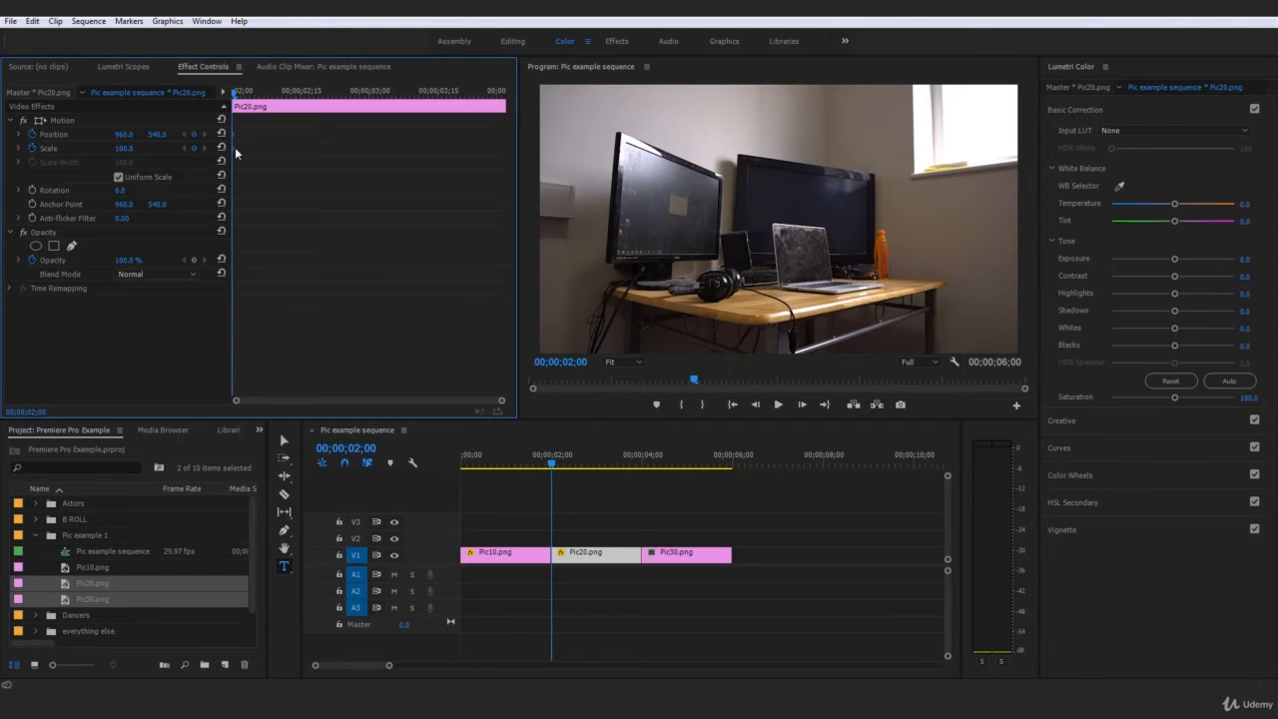
left_click_drag(236, 148, 503, 148)
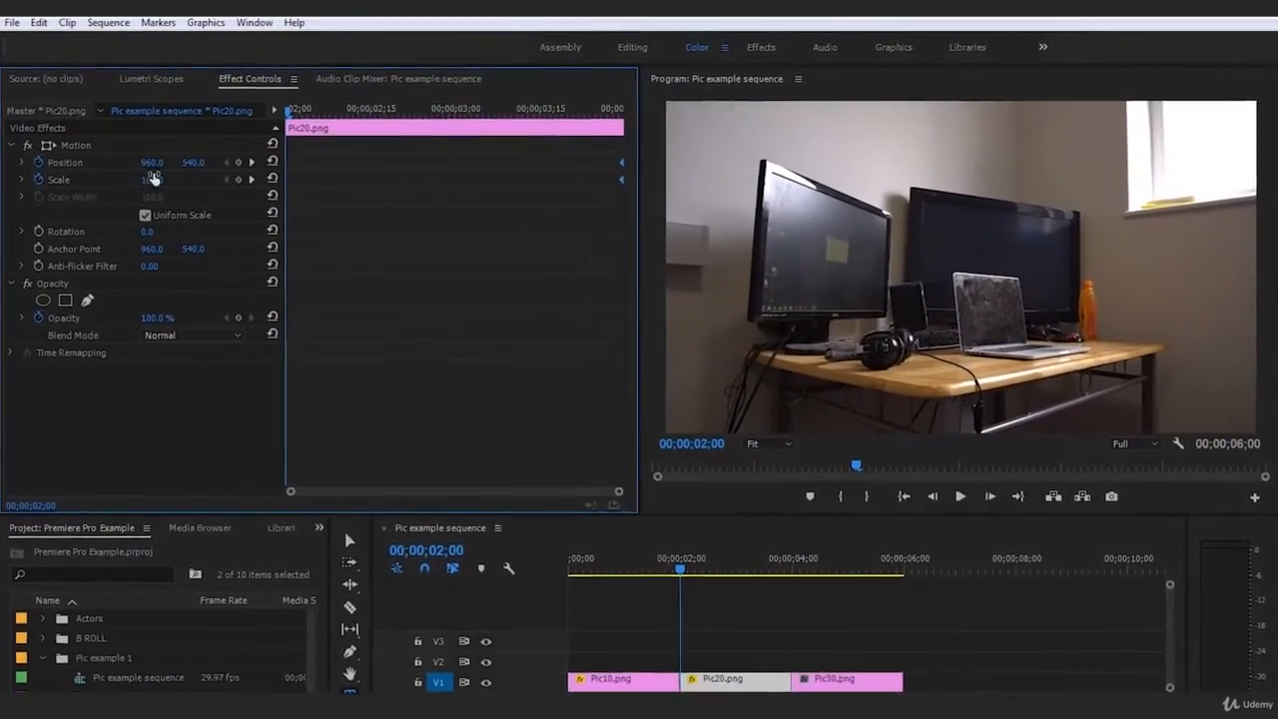
Step: At Pic20.png's first frame, keyframe a starting Scale of 120 and a Position of about 989, 443
left_click(141, 165)
type("120")
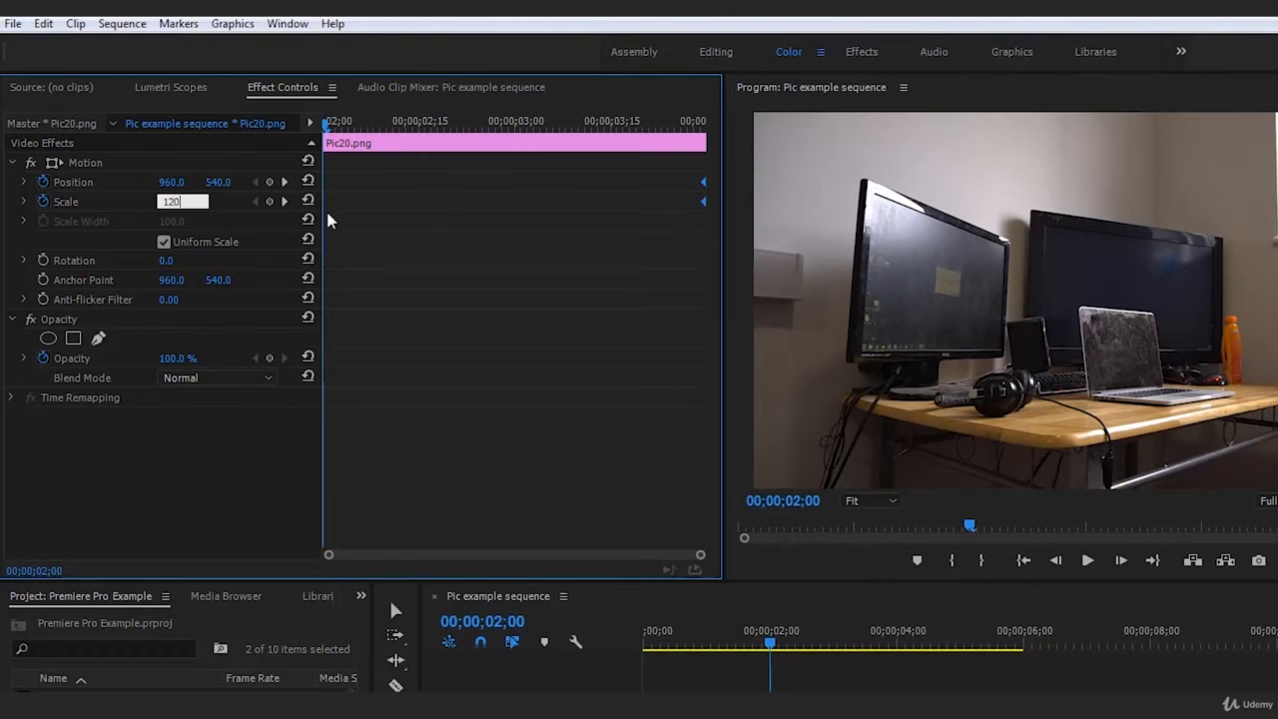
key("Return")
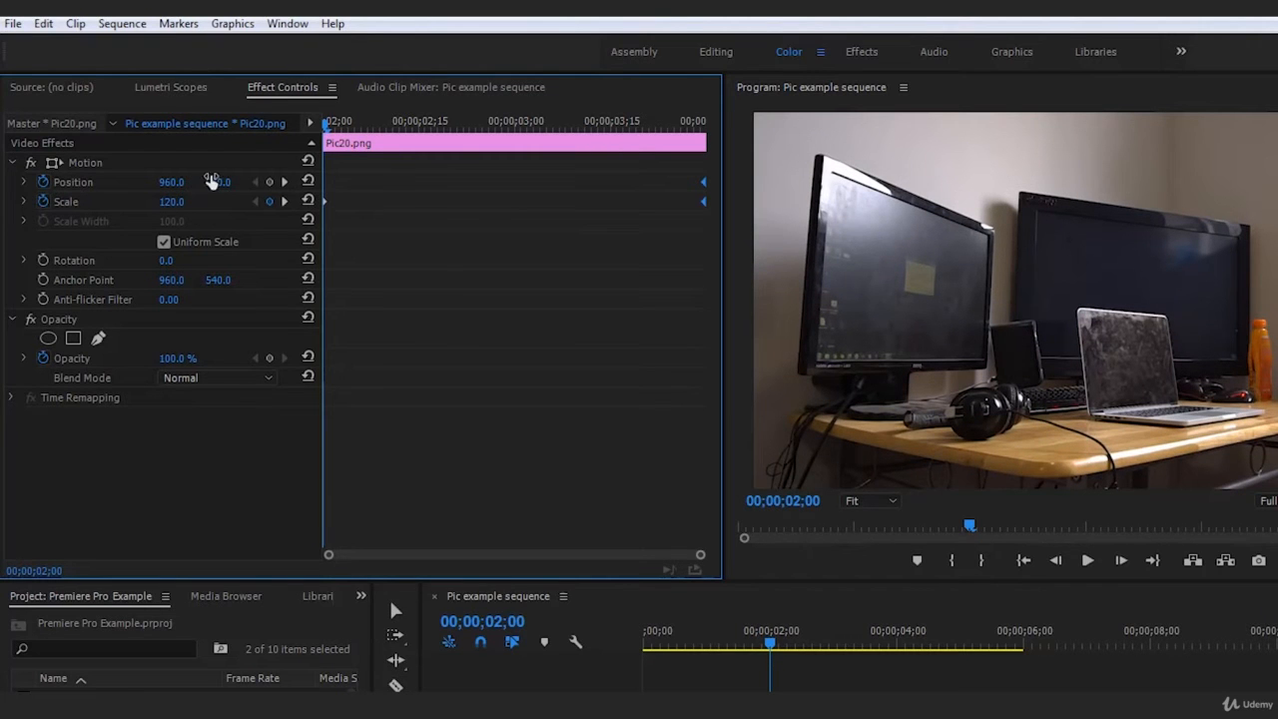
left_click_drag(217, 181, 163, 181)
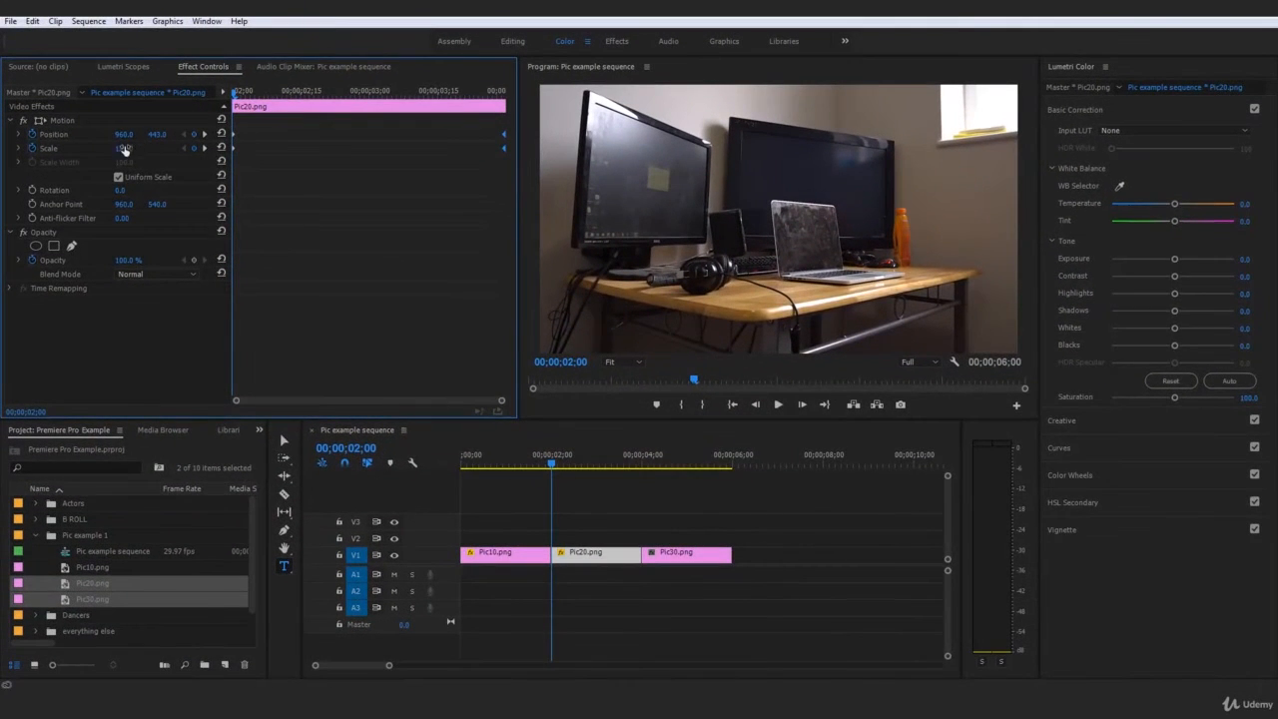
left_click_drag(124, 133, 140, 133)
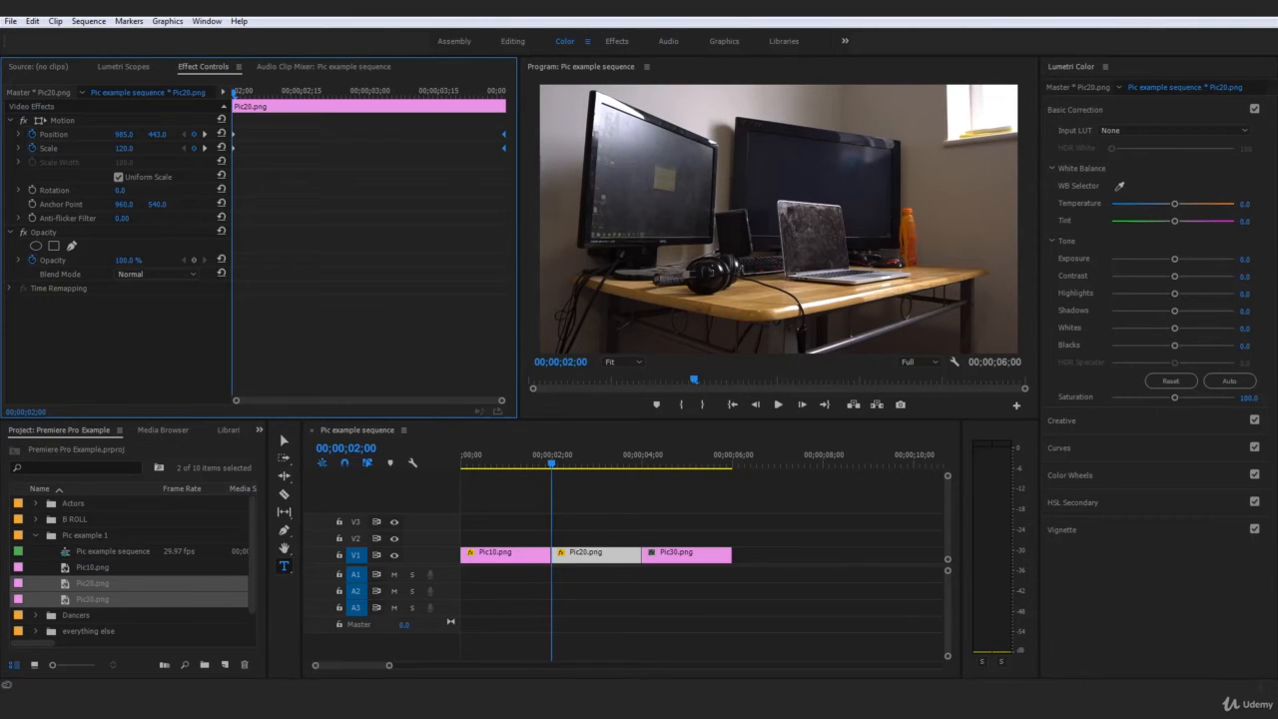
left_click_drag(140, 134, 142, 134)
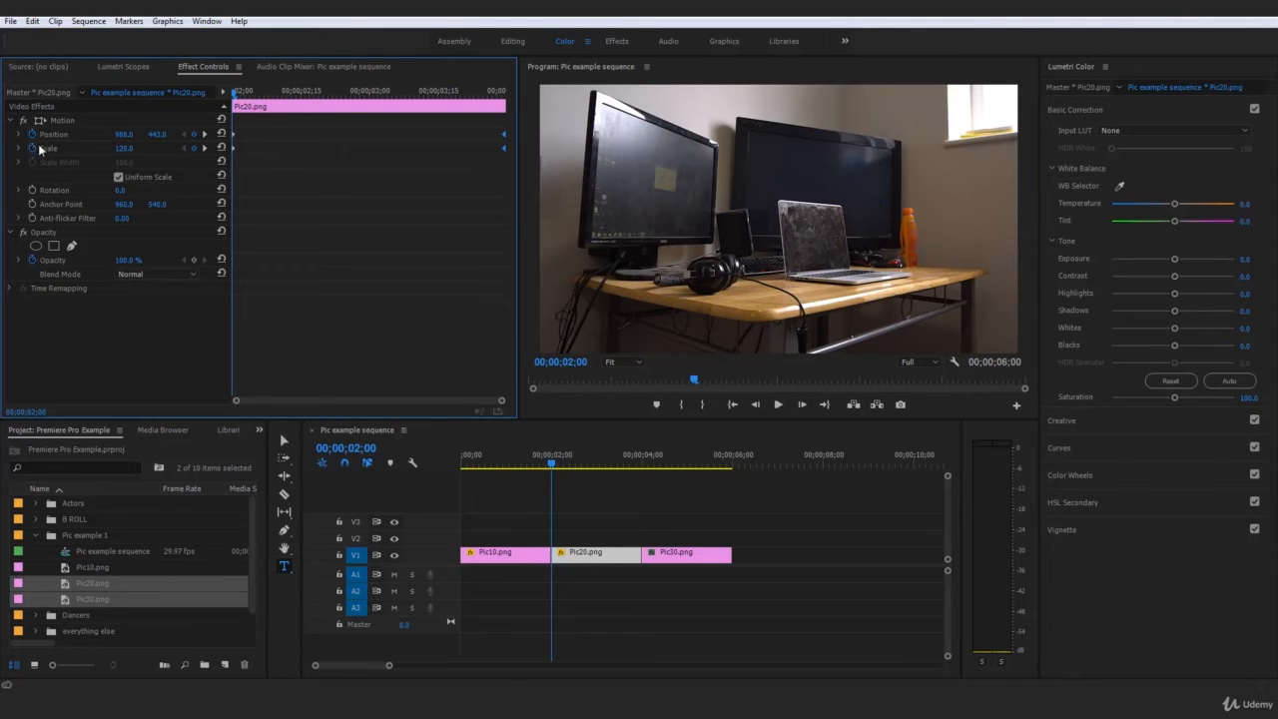
Step: Play back Pic20.png's zoom-out and the sequence from its start, ending at Pic30.png's first frame, 00;00;04;00
key("space")
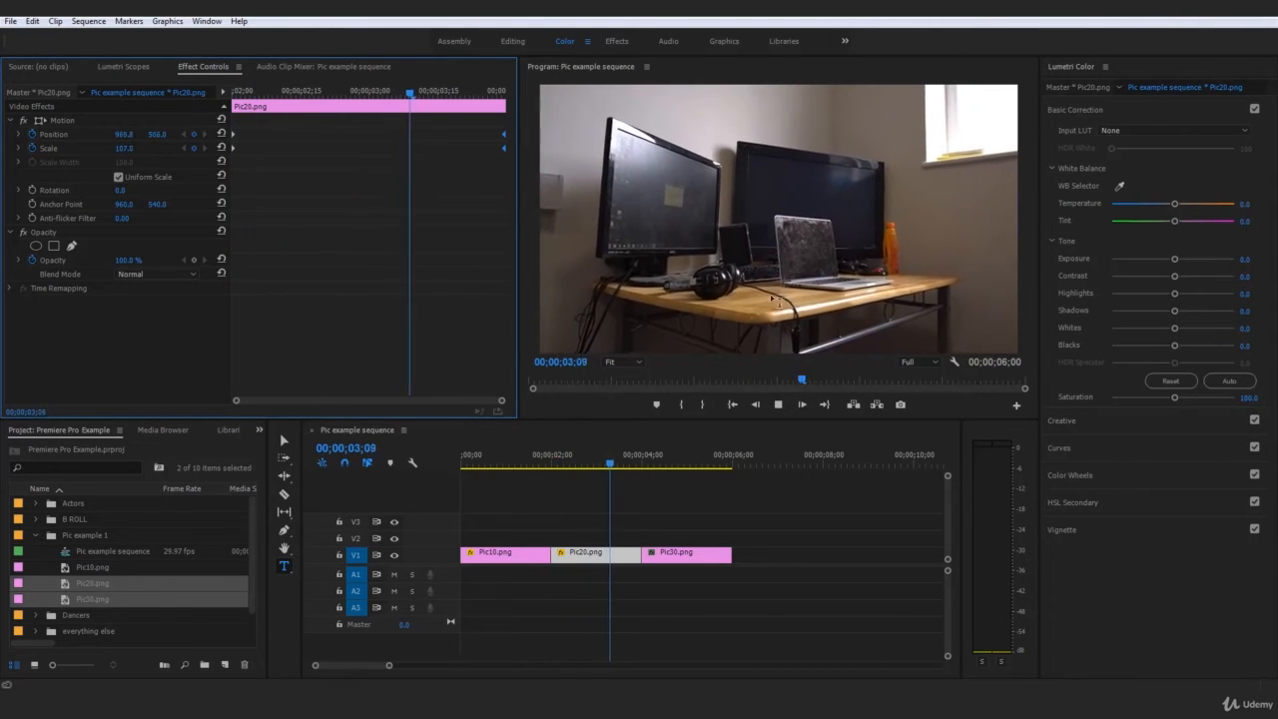
left_click_drag(659, 463, 413, 463)
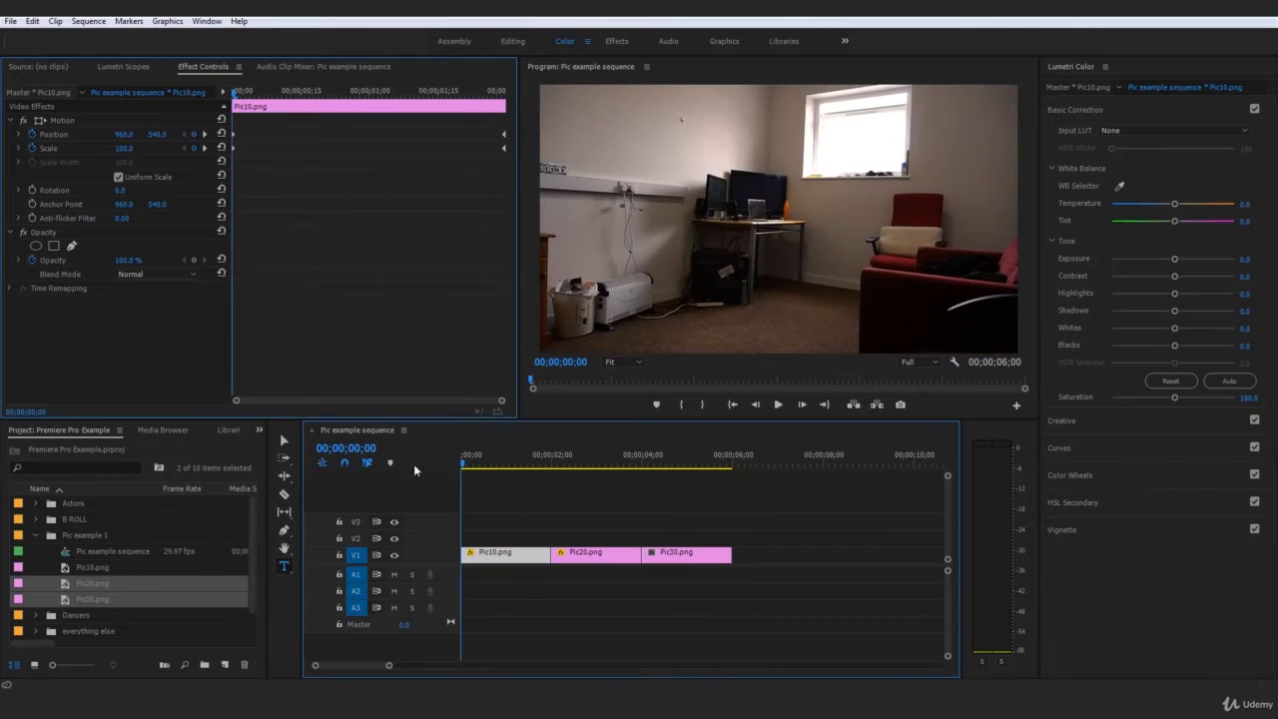
key("space")
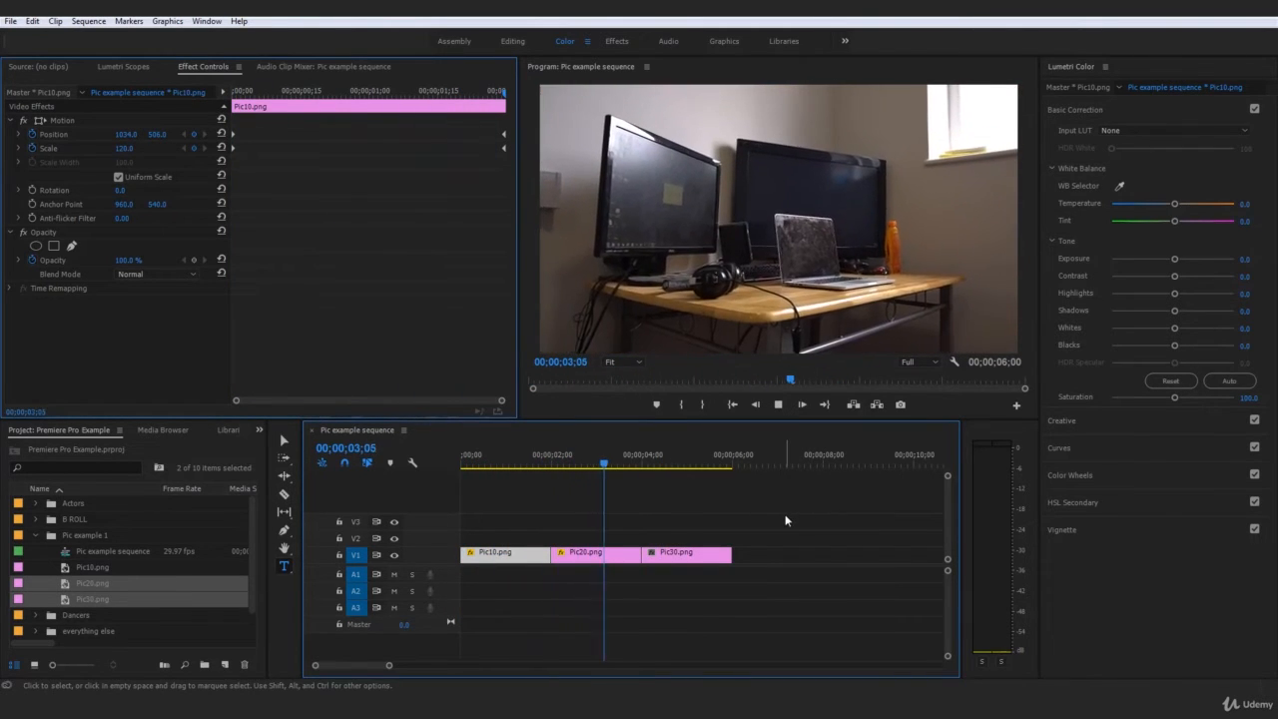
key("space")
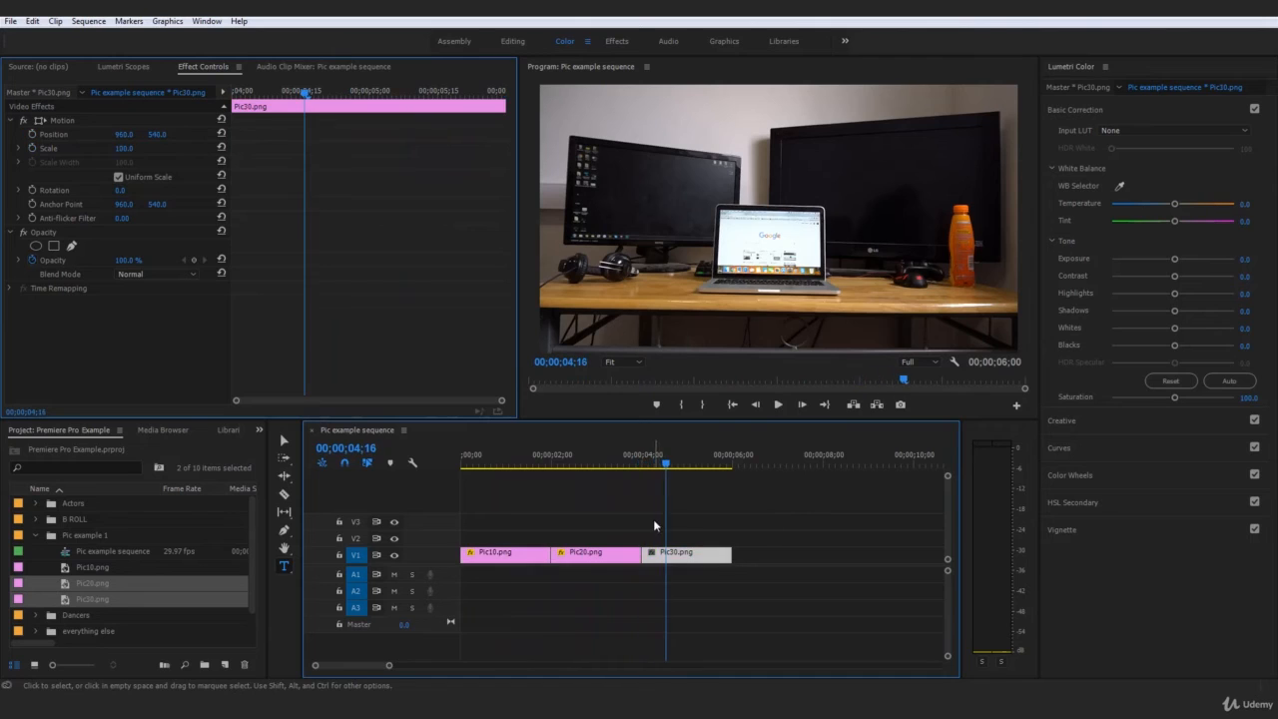
left_click(643, 460)
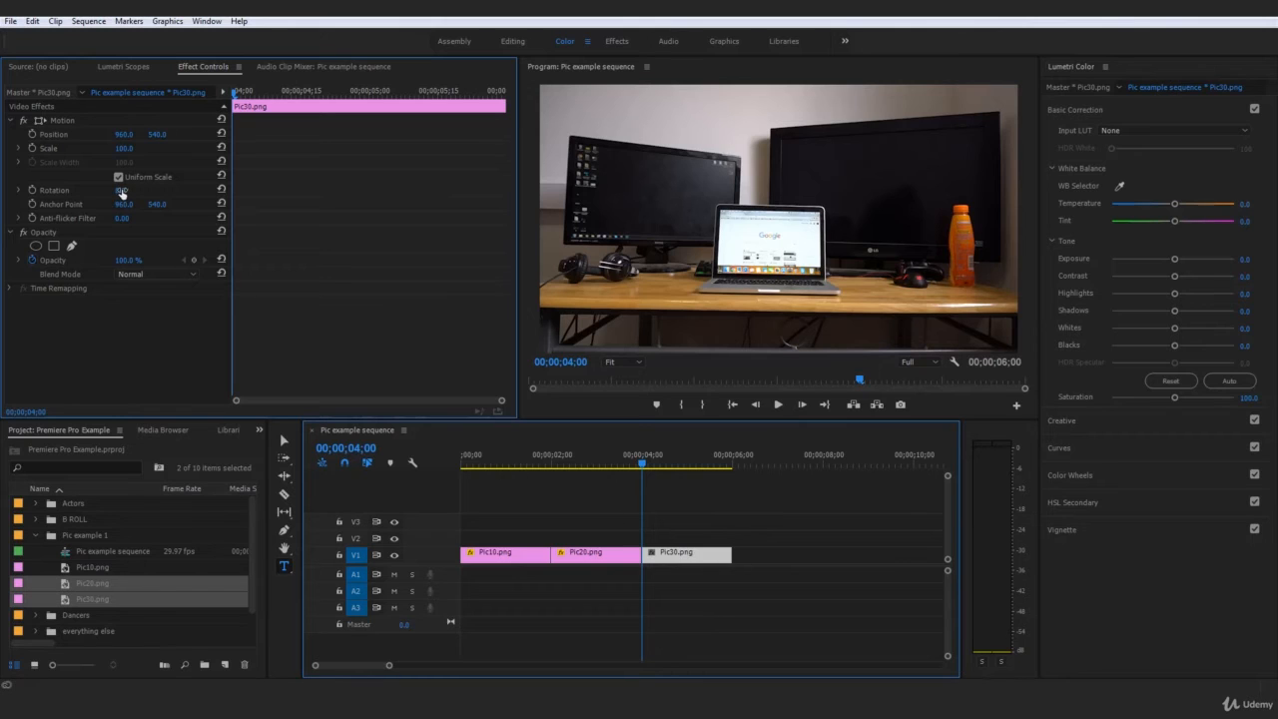
Step: Try Pic30.png at a Scale of 90, undo it, and reselect the clip
left_click(130, 148)
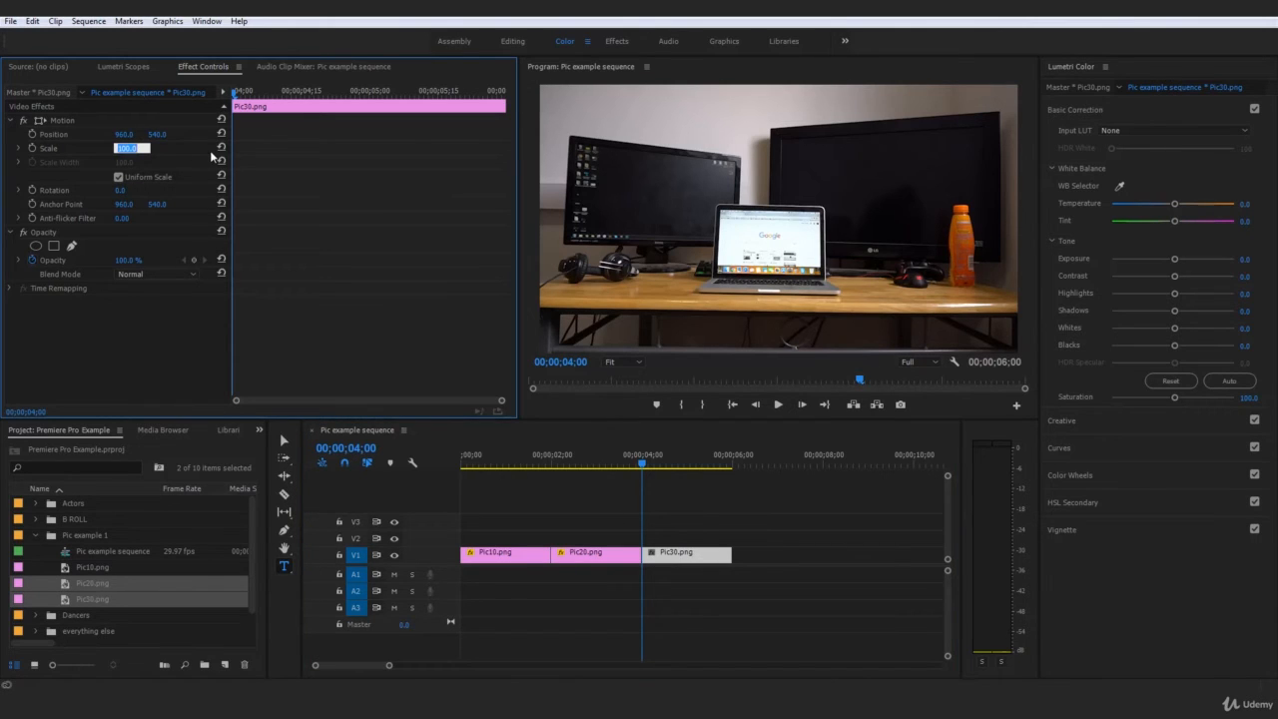
key("Return")
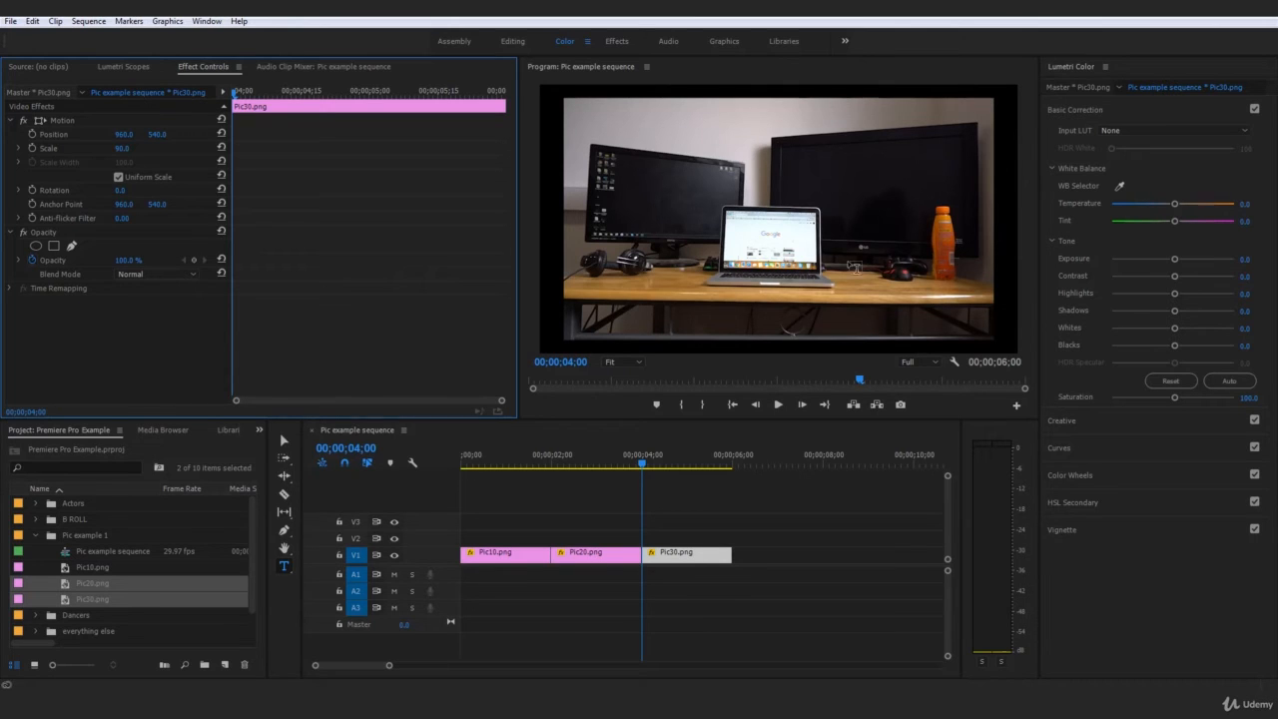
key("ctrl+z")
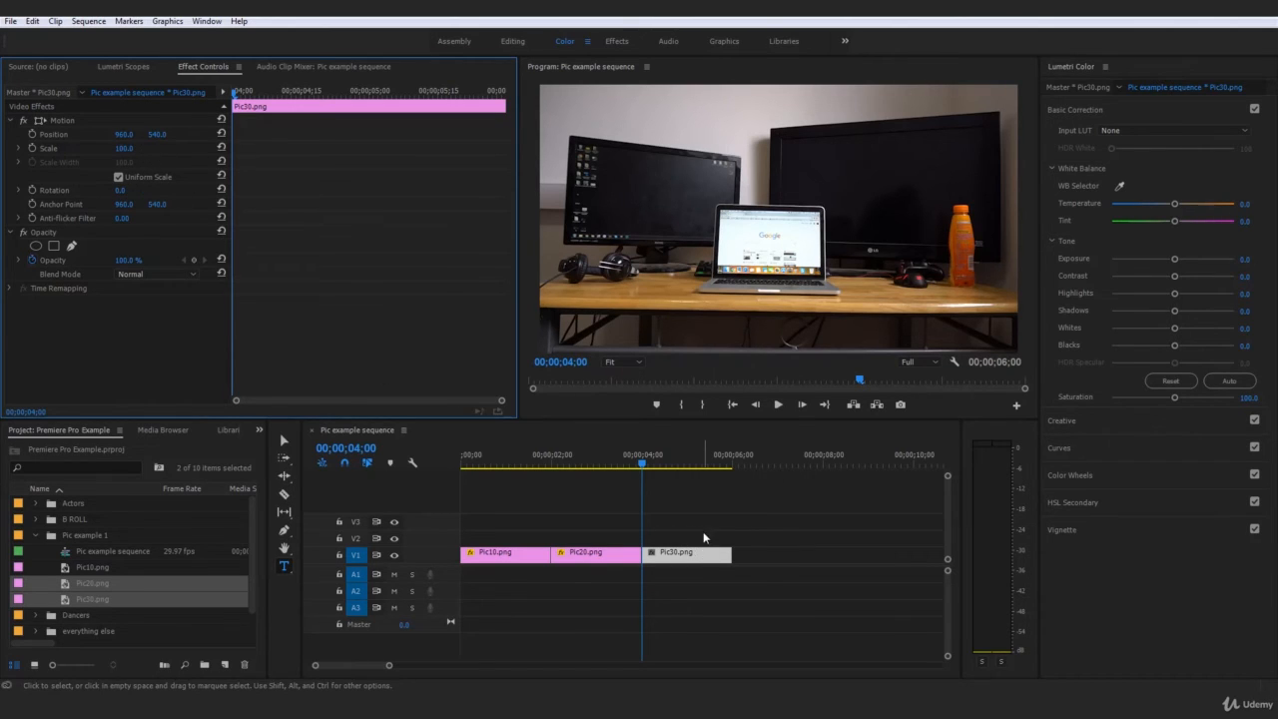
left_click(676, 525)
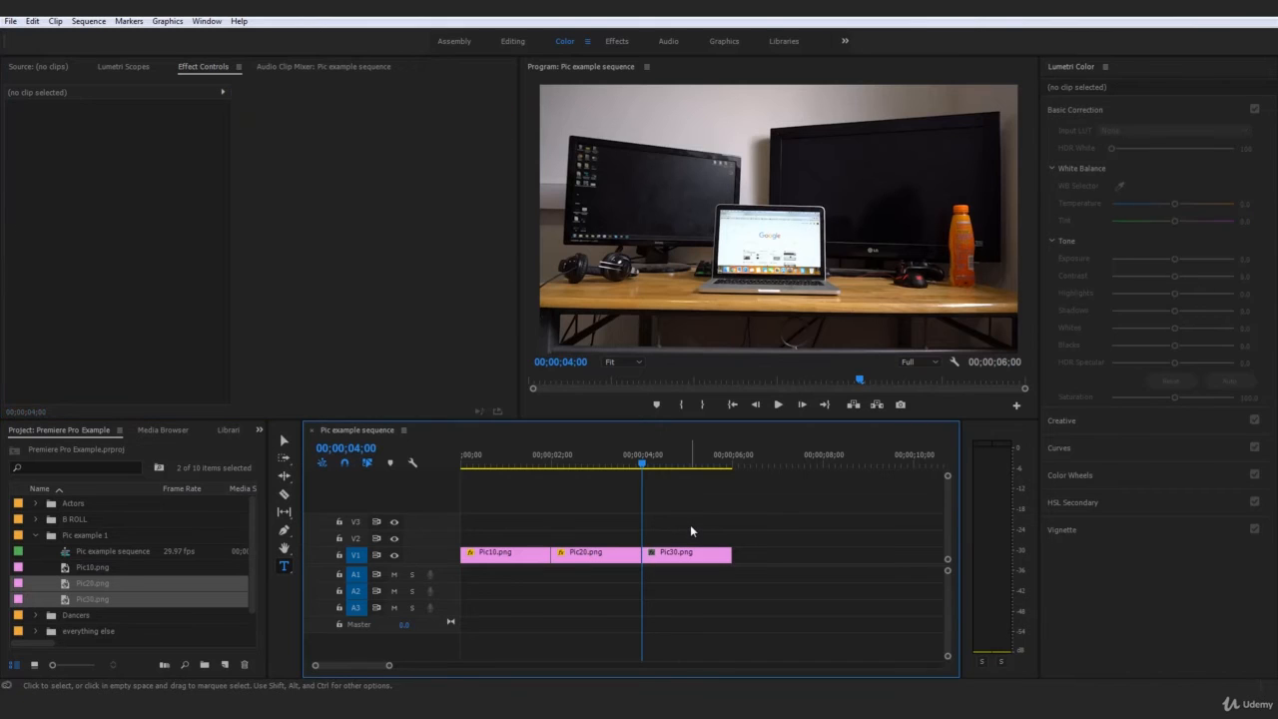
left_click(702, 554)
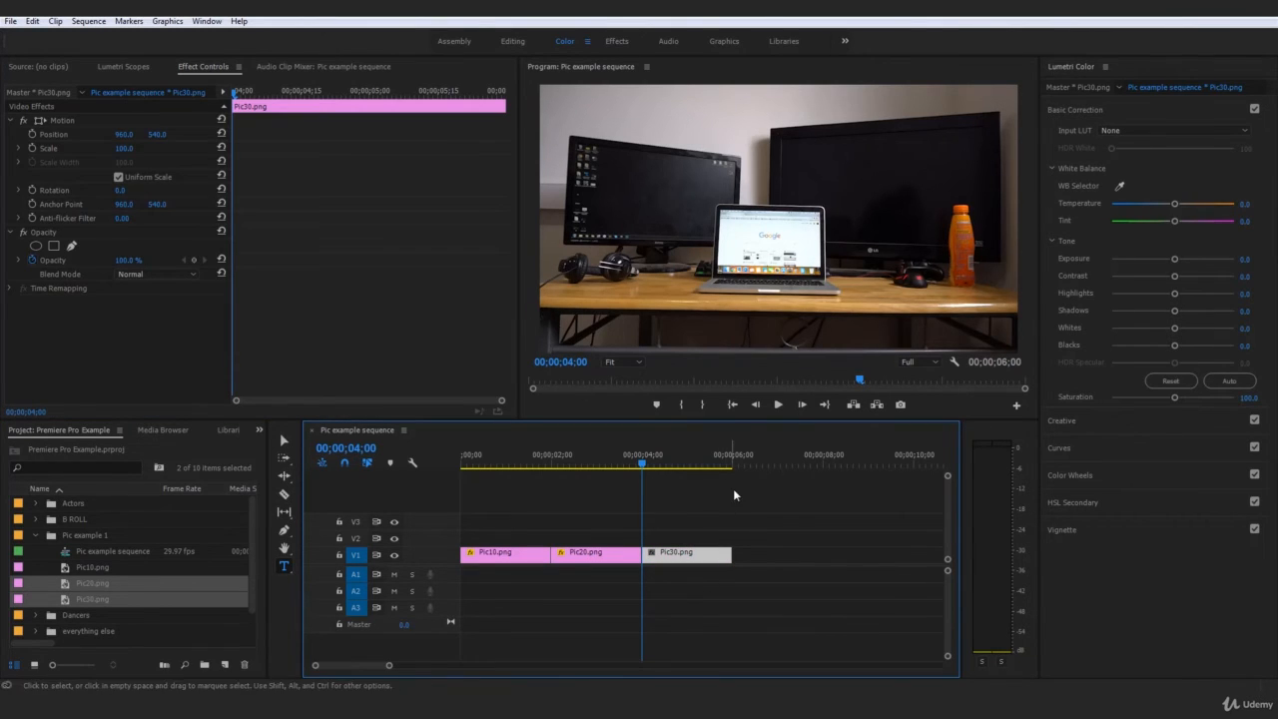
Step: Set Pic30.png's Scale to 120 and its Position to about 1013, 506
left_click(126, 148)
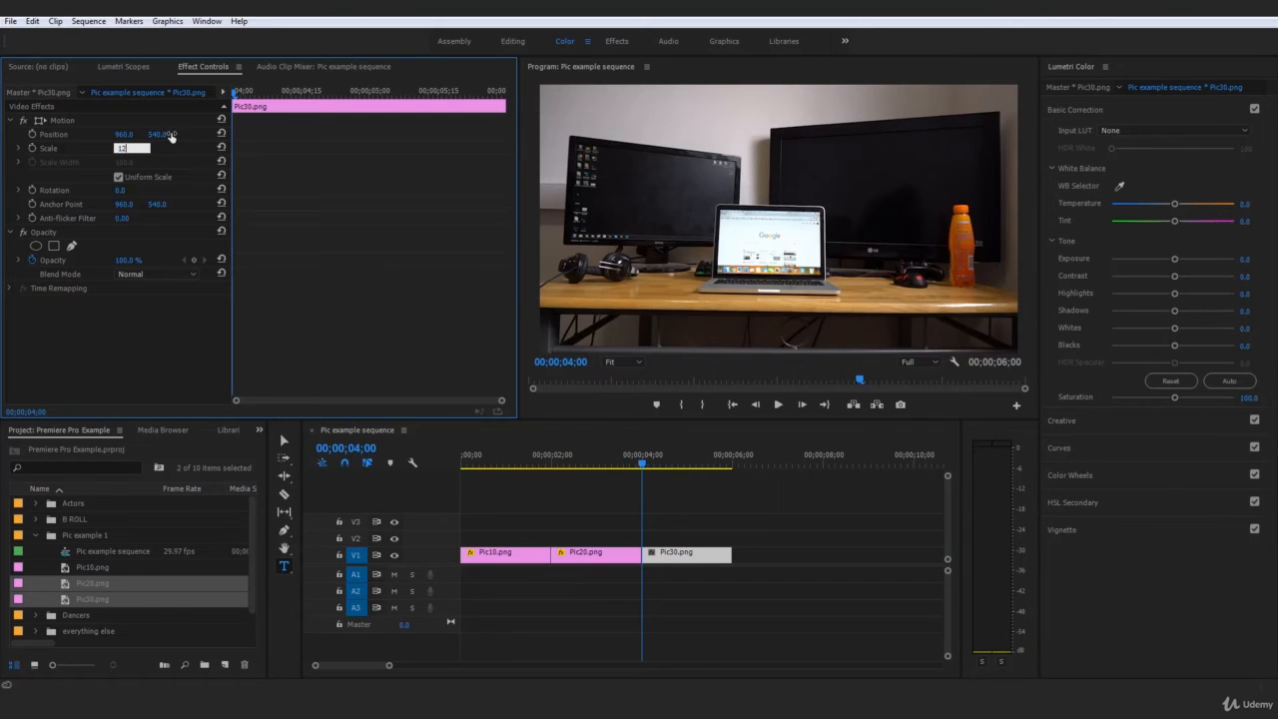
type("120")
key("Return")
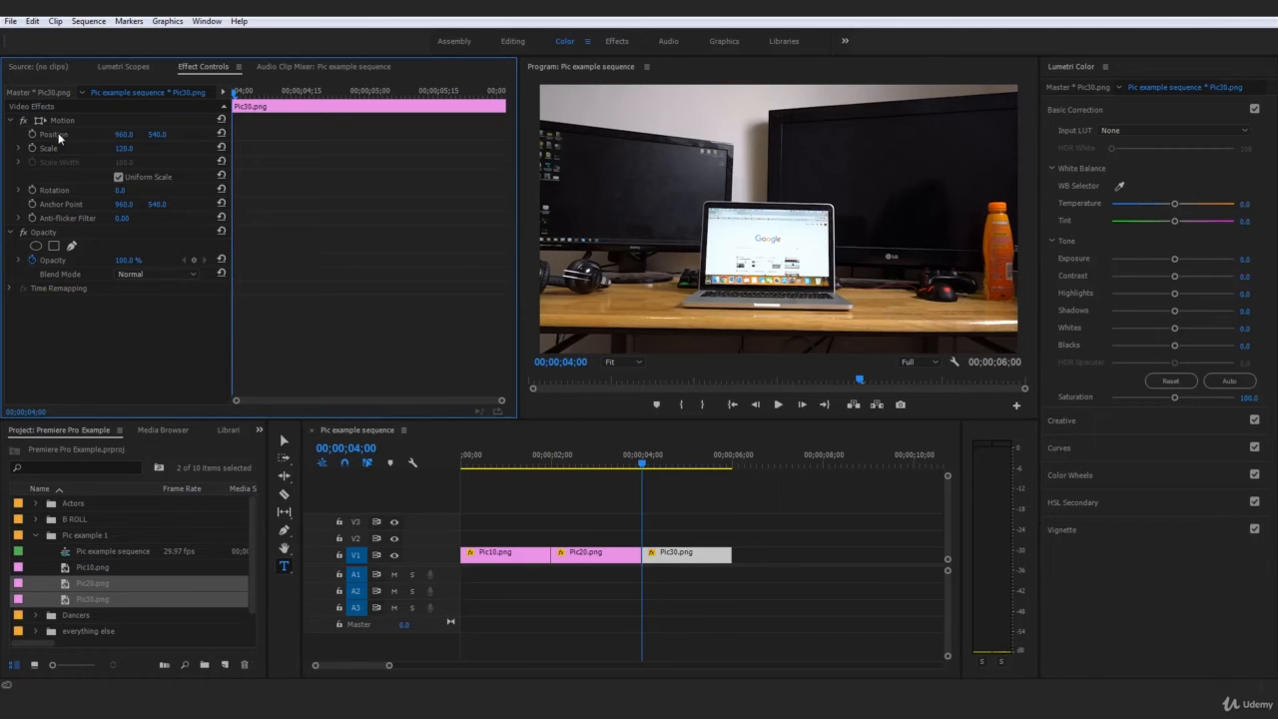
left_click_drag(156, 134, 183, 134)
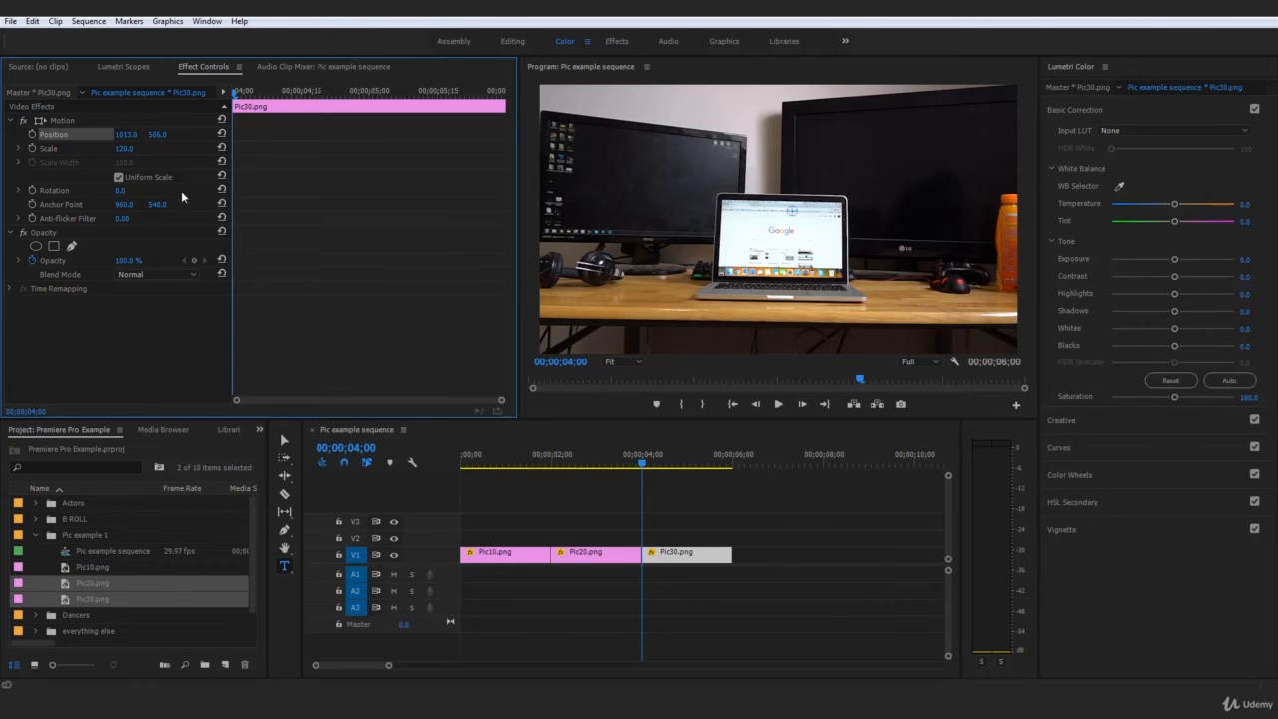
Step: Tilt Pic30.png to a Rotation of 5° and adjust its vertical Position to about 519
left_click(121, 191)
type("23")
key("Return")
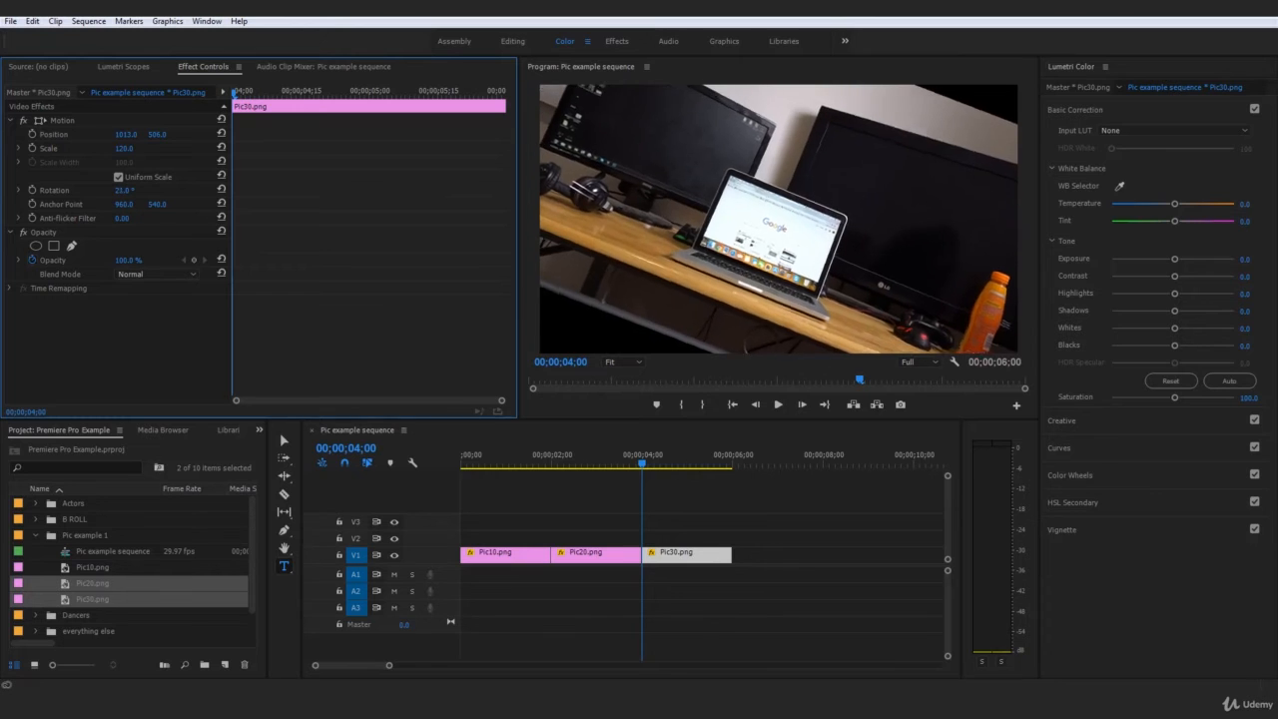
left_click_drag(123, 191, 92, 206)
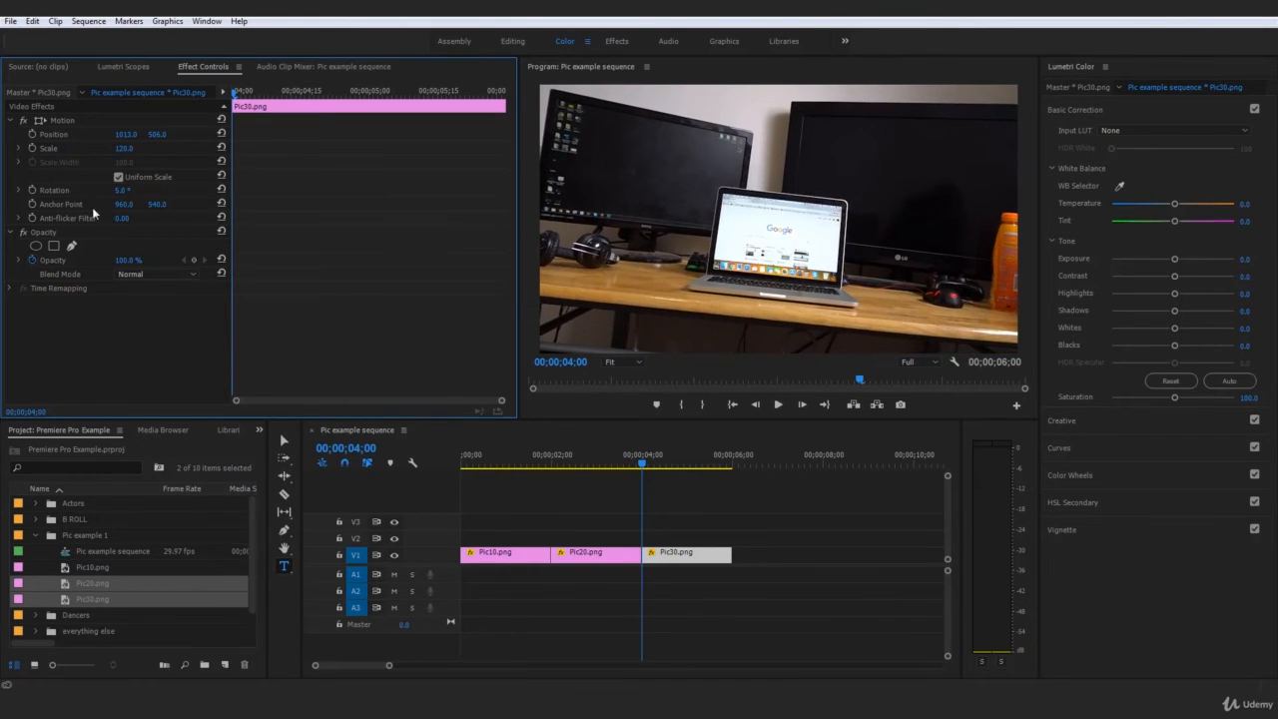
left_click_drag(156, 134, 169, 134)
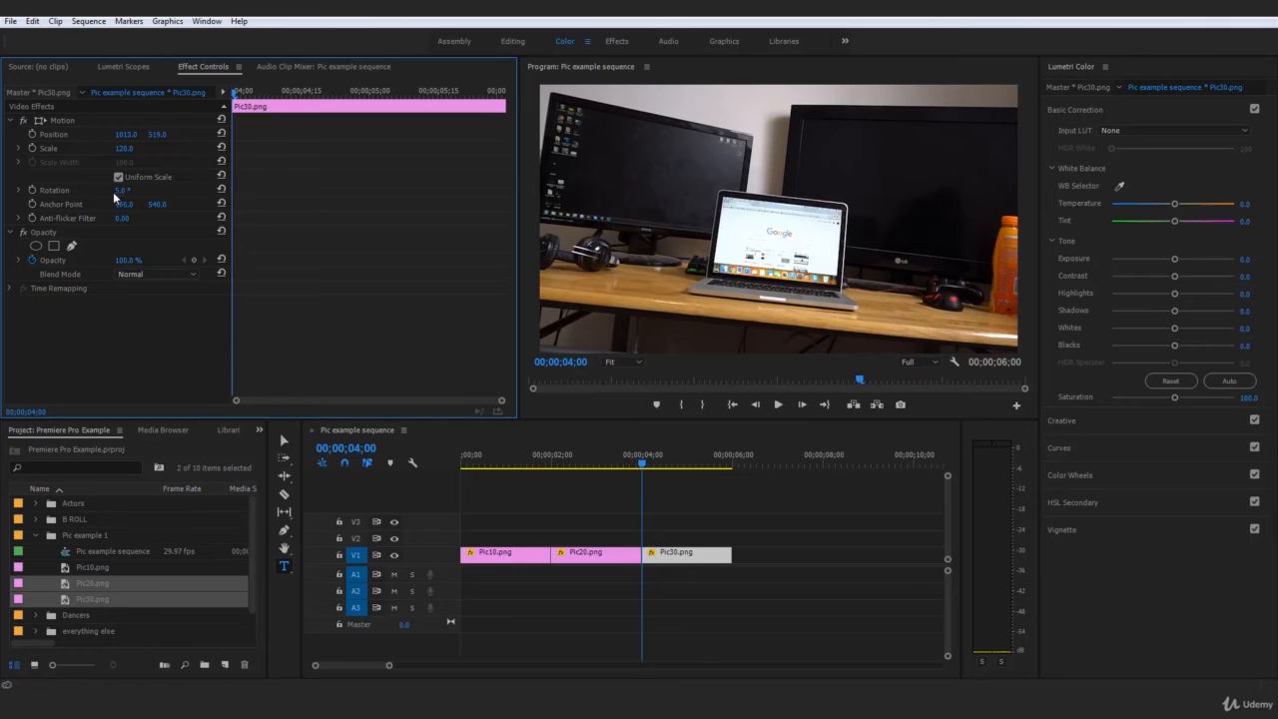
Step: Start keyframing the Scale, Rotation and Position of Pic30.png at its first frame
left_click(31, 149)
left_click(32, 191)
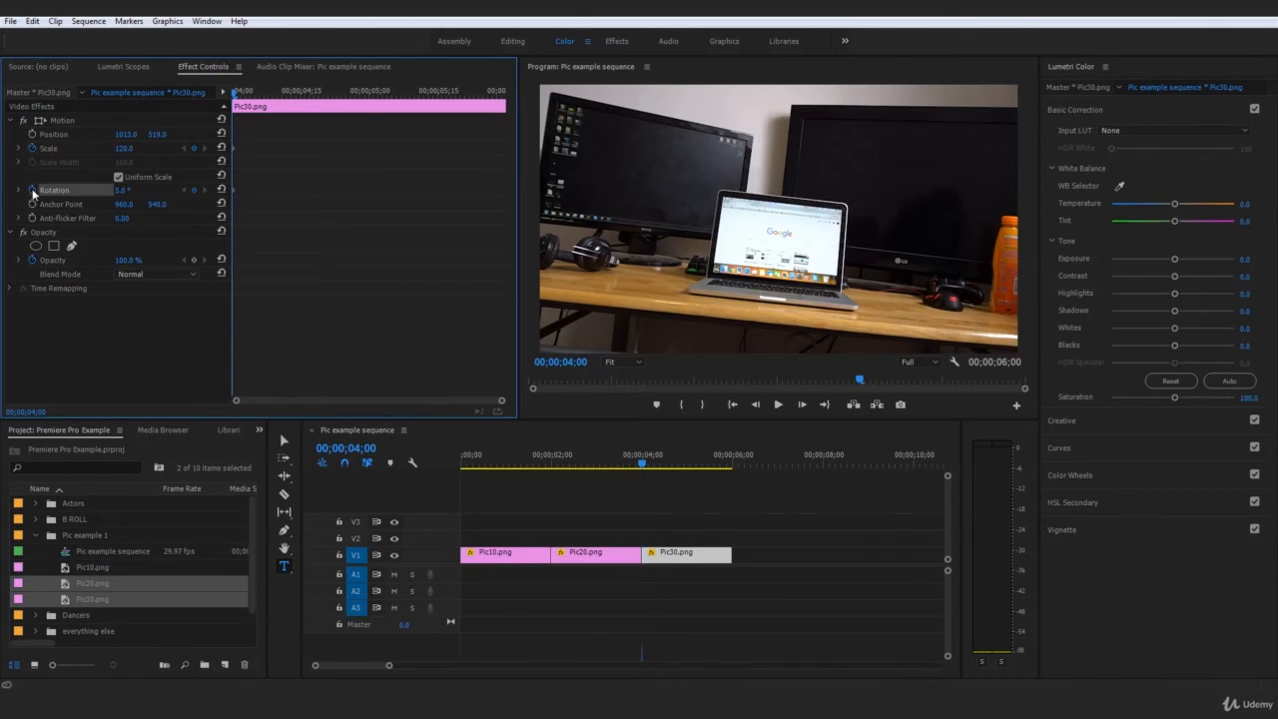
left_click(32, 135)
Step: Near Pic30.png's end, keyframe Rotation 0, Scale 140 and Position about 996, 478, and shift these keyframes to the clip's end
left_click_drag(293, 95, 489, 93)
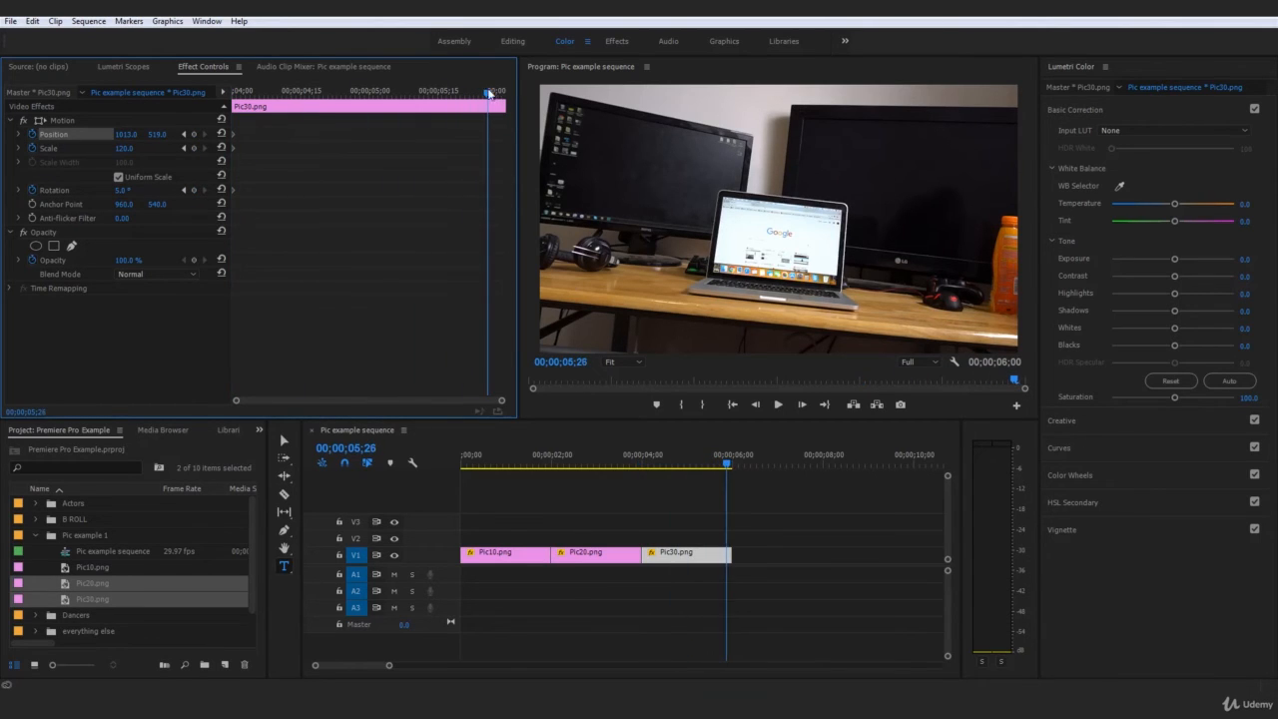
left_click(122, 189)
key("Return")
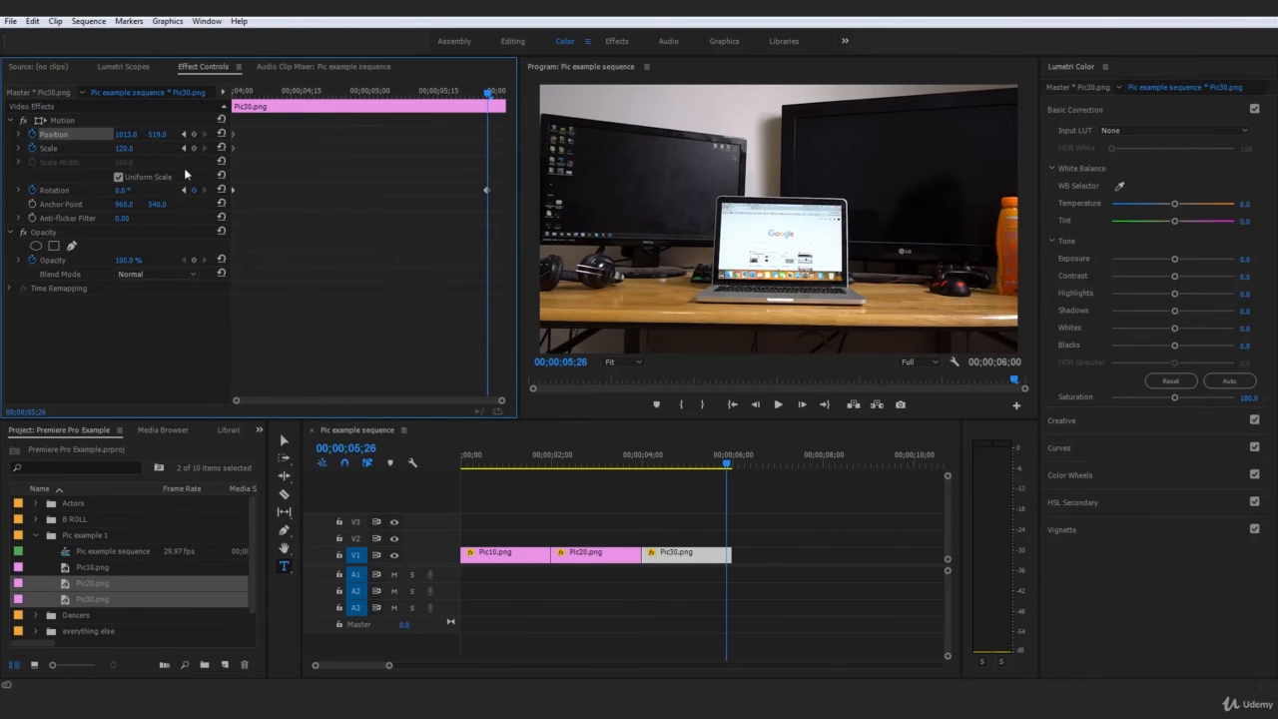
left_click(128, 148)
type("140")
key("Return")
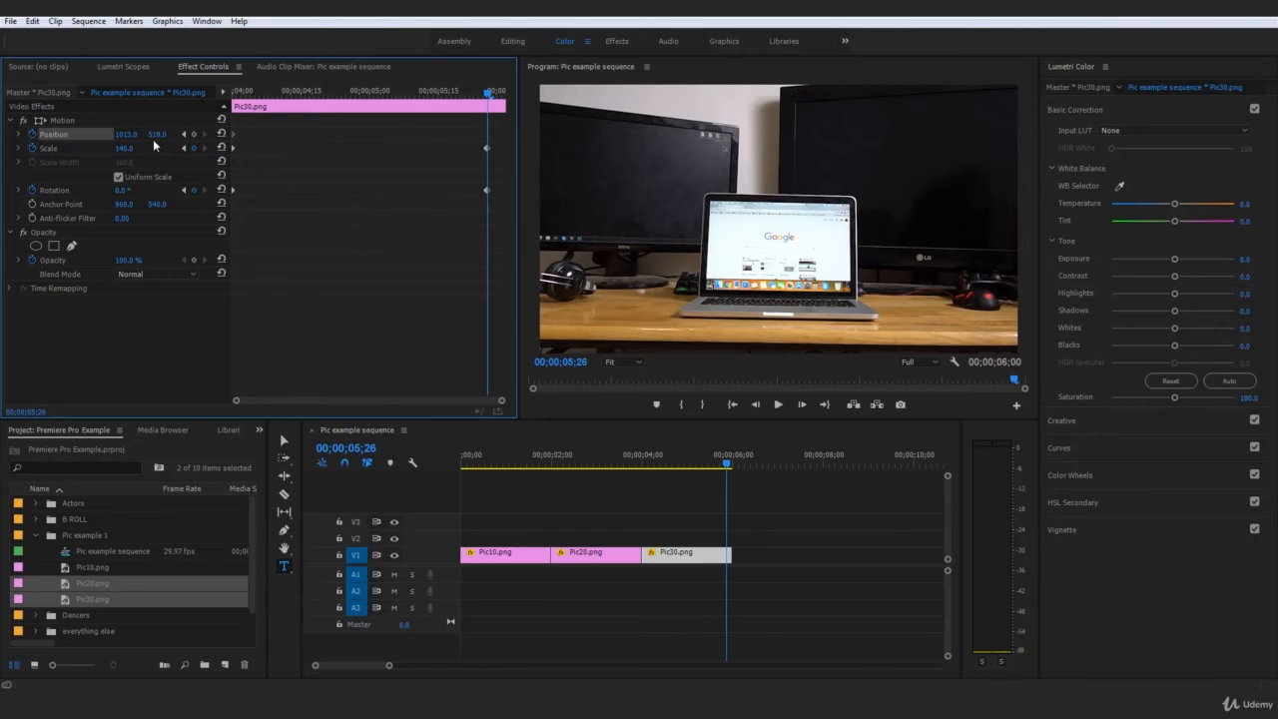
mouse_move(157, 137)
left_mouse_down()
mouse_move(50, 137)
mouse_move(159, 136)
mouse_move(105, 135)
mouse_move(133, 135)
left_mouse_up()
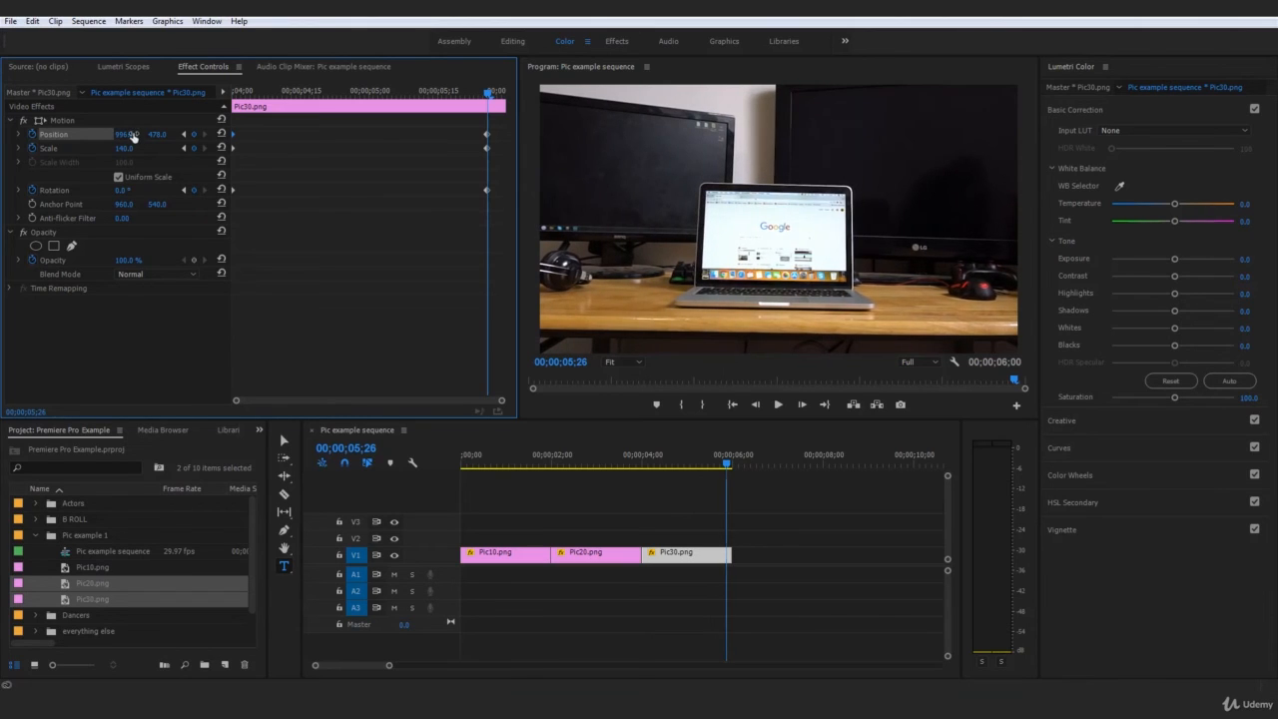
left_click_drag(419, 237, 517, 138)
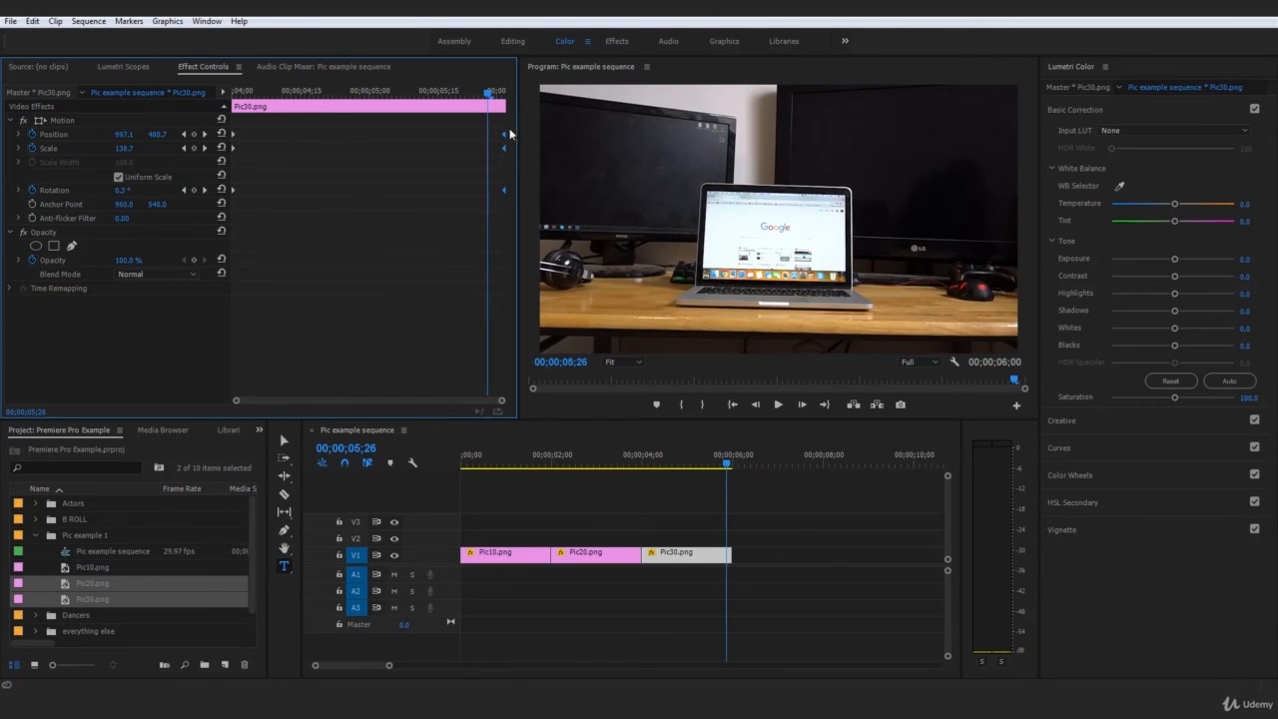
Step: Play the whole three-picture sequence from the start, and replay it to check the combined motion
left_click_drag(619, 456, 436, 445)
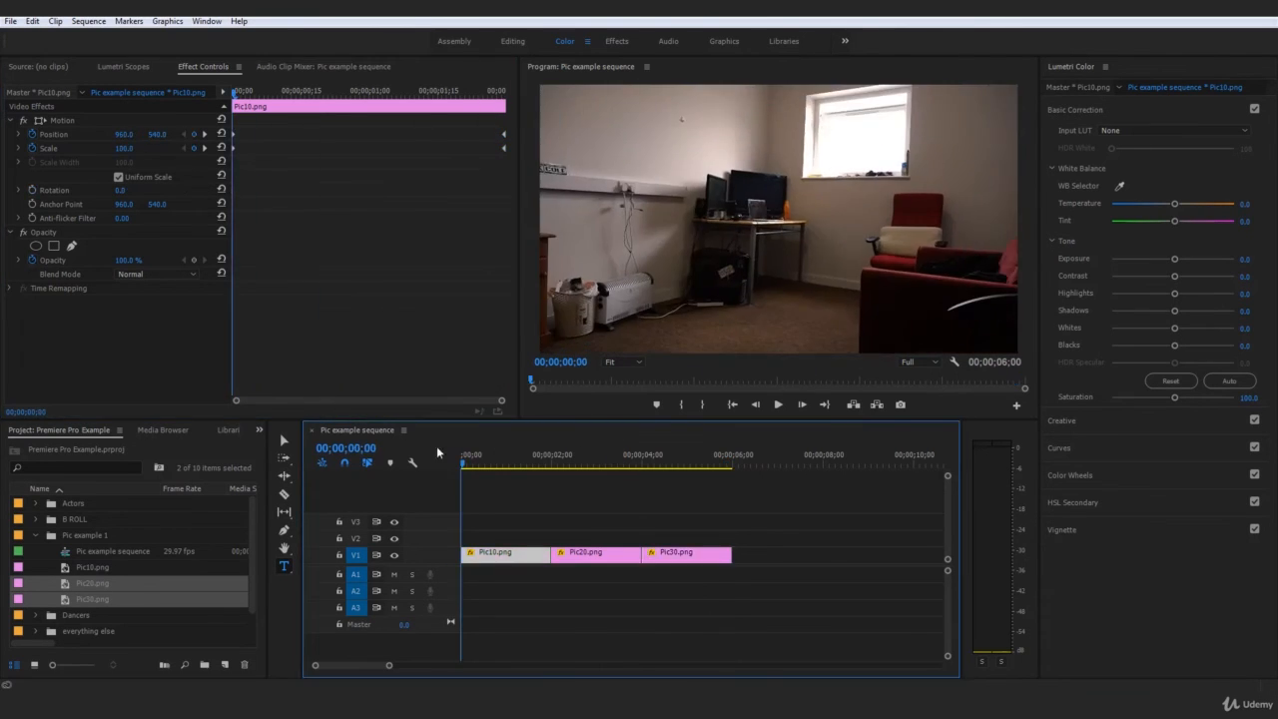
left_click(883, 502)
key("space")
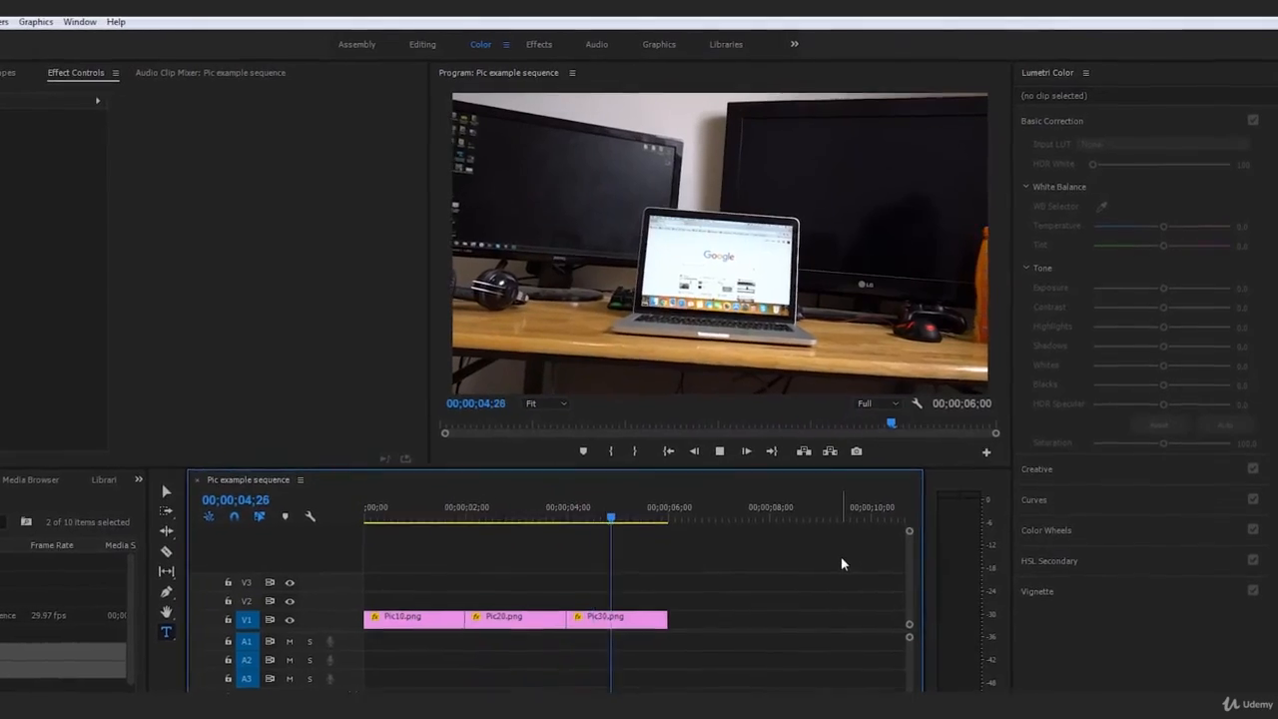
key("space")
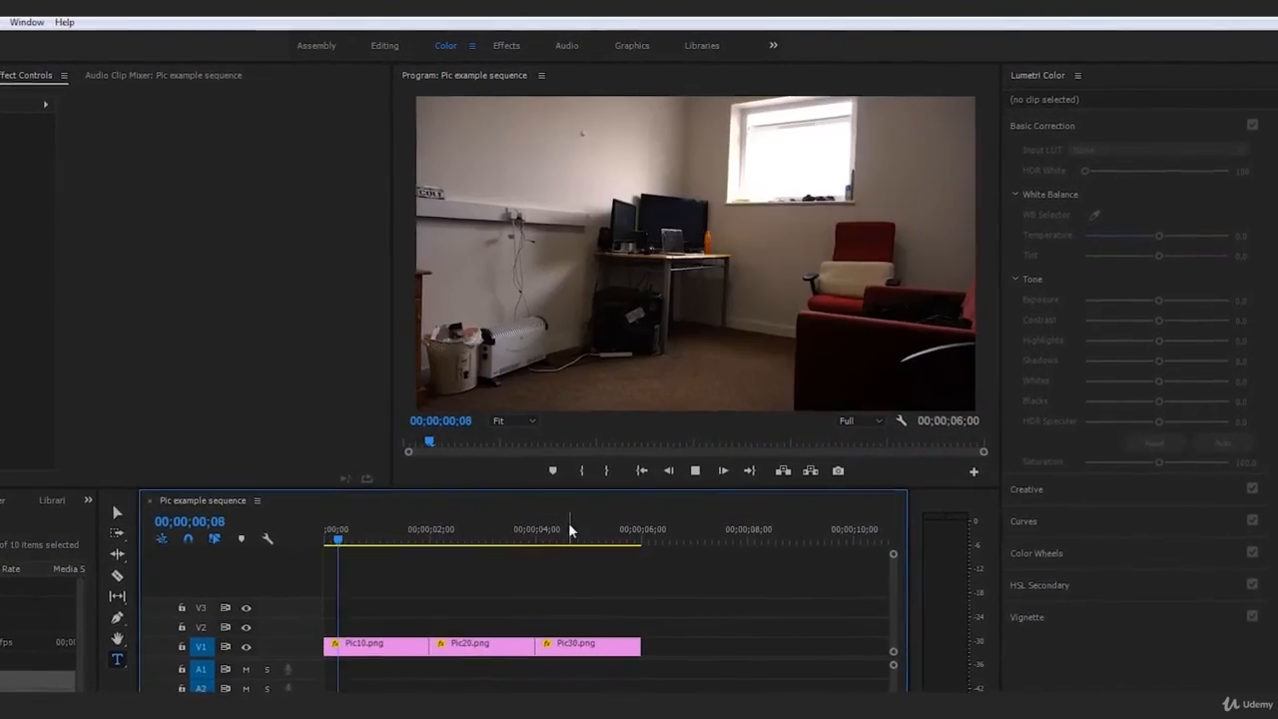
left_click_drag(589, 512, 260, 489)
key("space")
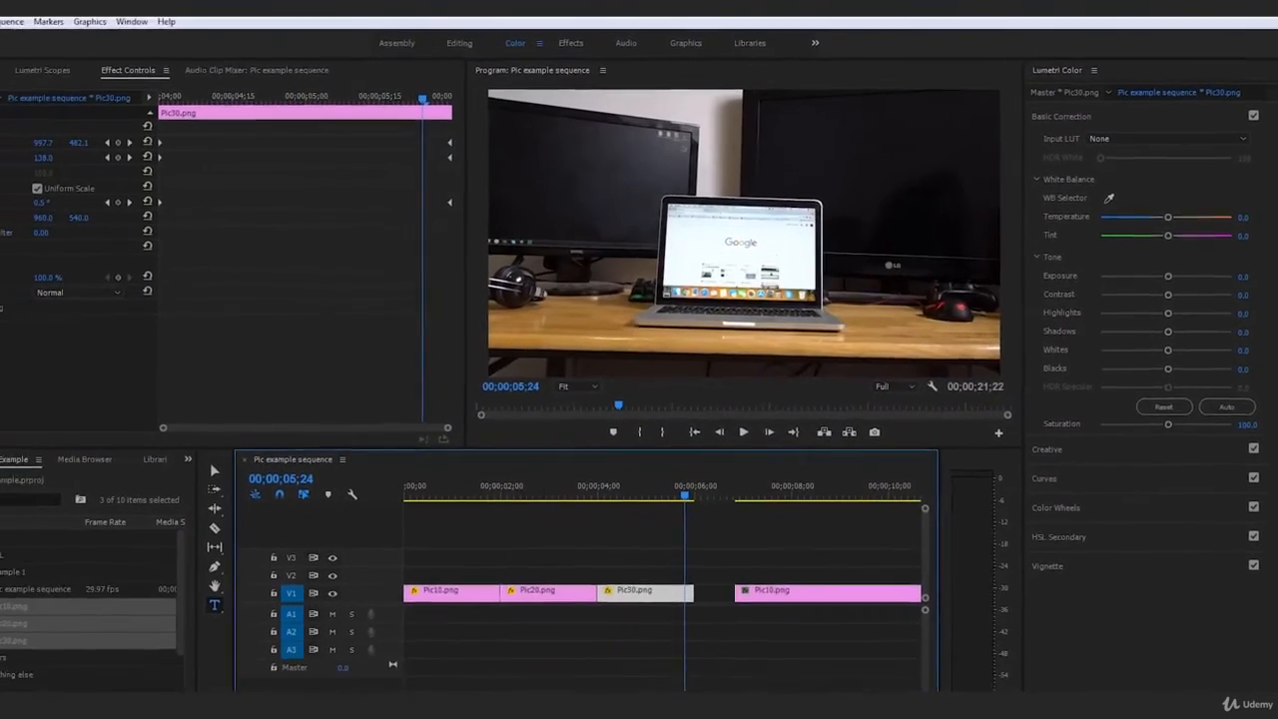
Step: Place the unanimated Pic10.png on V2 directly above the animated Pic10.png, trimmed to the same length
left_click_drag(390, 666, 452, 666)
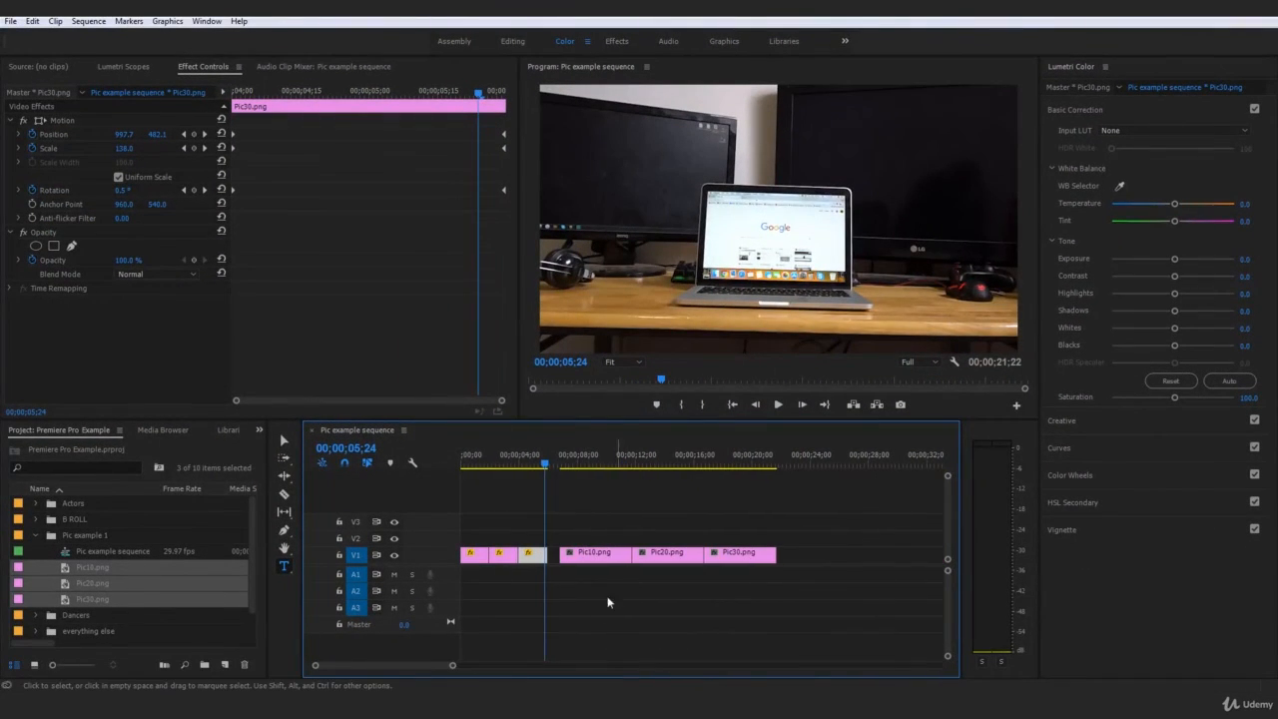
left_click_drag(607, 568, 499, 544)
left_click(499, 544)
Step: Place the unanimated Pic20.png on V2 after Pic10.png, cut it at the end of the Pic20.png below, and delete the excess
left_click_drag(662, 556, 520, 542)
key("c")
left_click(519, 542)
key("v")
left_click(538, 541)
key("Delete")
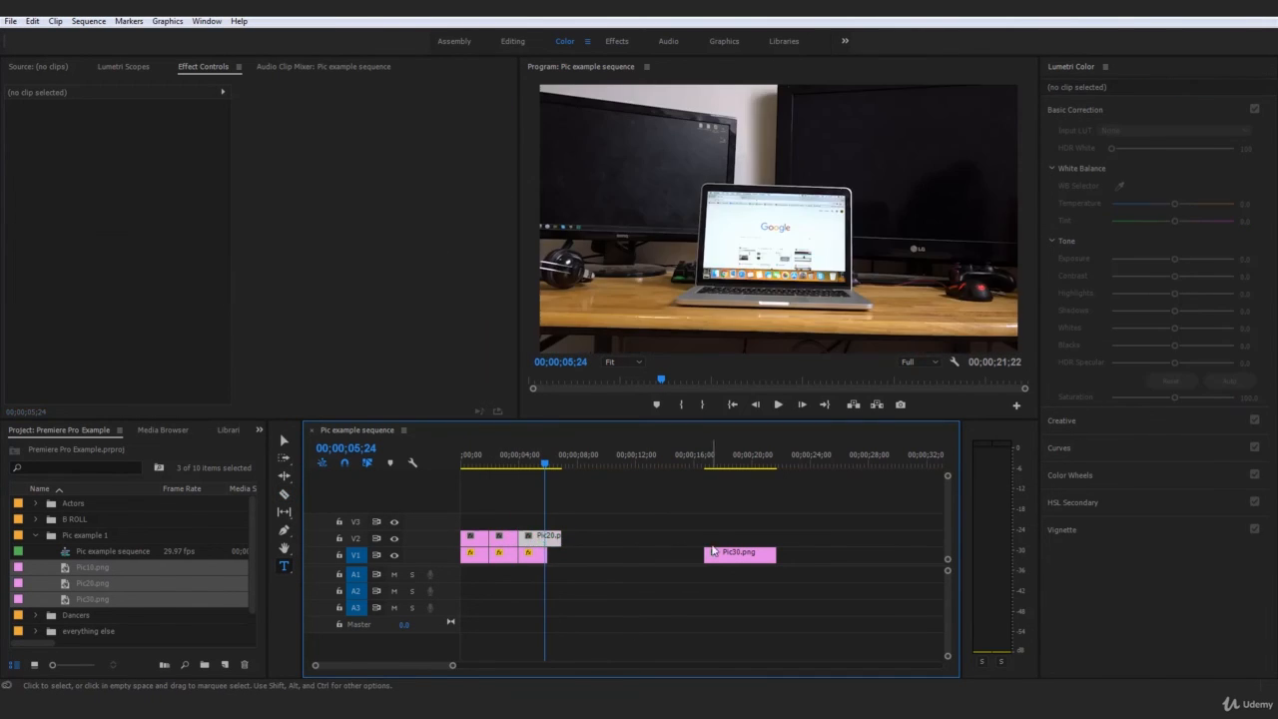
Step: Trim the unanimated Pic30.png on V2 to the animated clip's length, and line up the three unanimated copies after the animated clips on V1
left_click_drag(736, 555, 571, 560)
key("c")
left_click(546, 540)
key("v")
left_click(561, 539)
key("Delete")
Step: Play the sequence from the start through the animated pictures into the unanimated Pic10.png to compare the two versions
left_click_drag(544, 462, 460, 461)
left_click(685, 507)
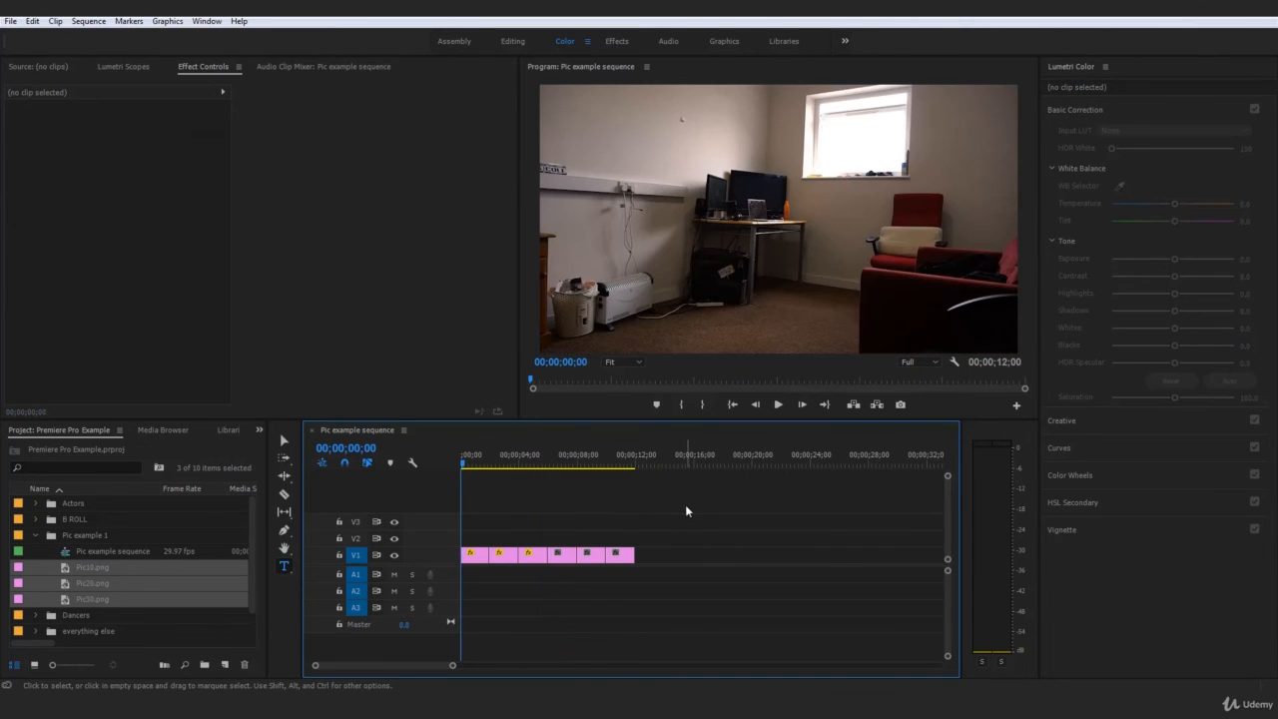
key("space")
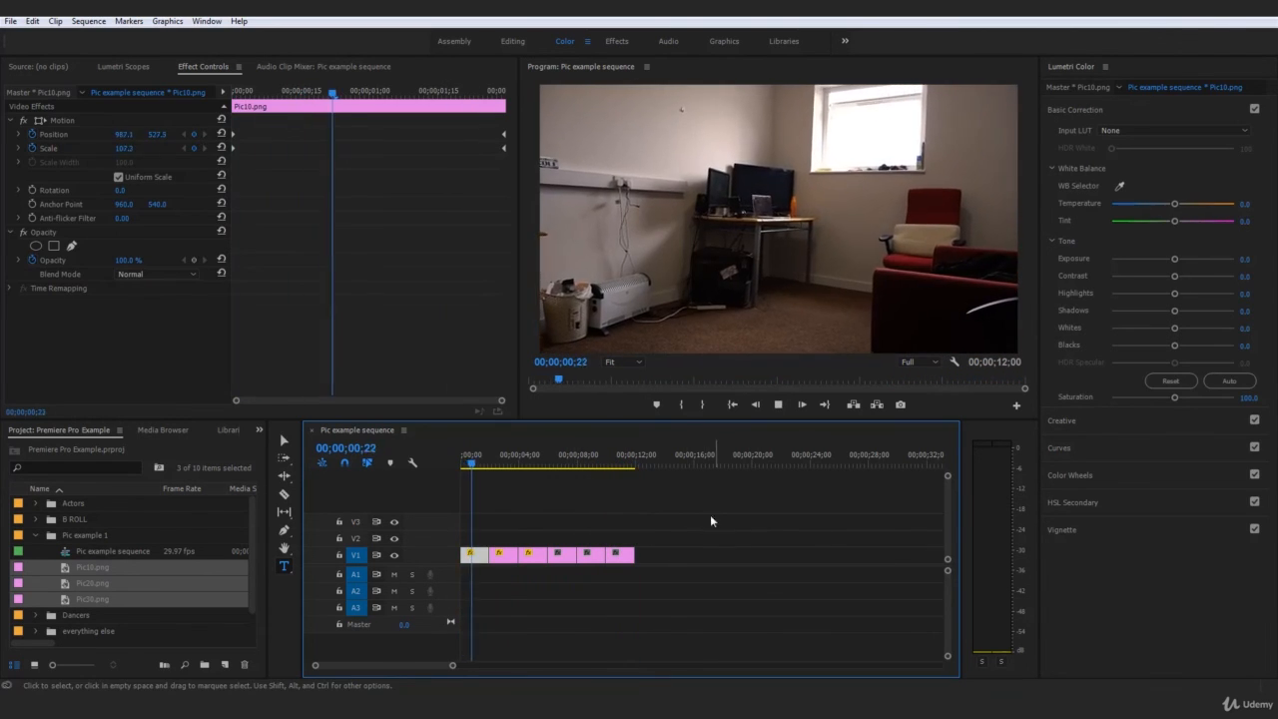
left_click(491, 636)
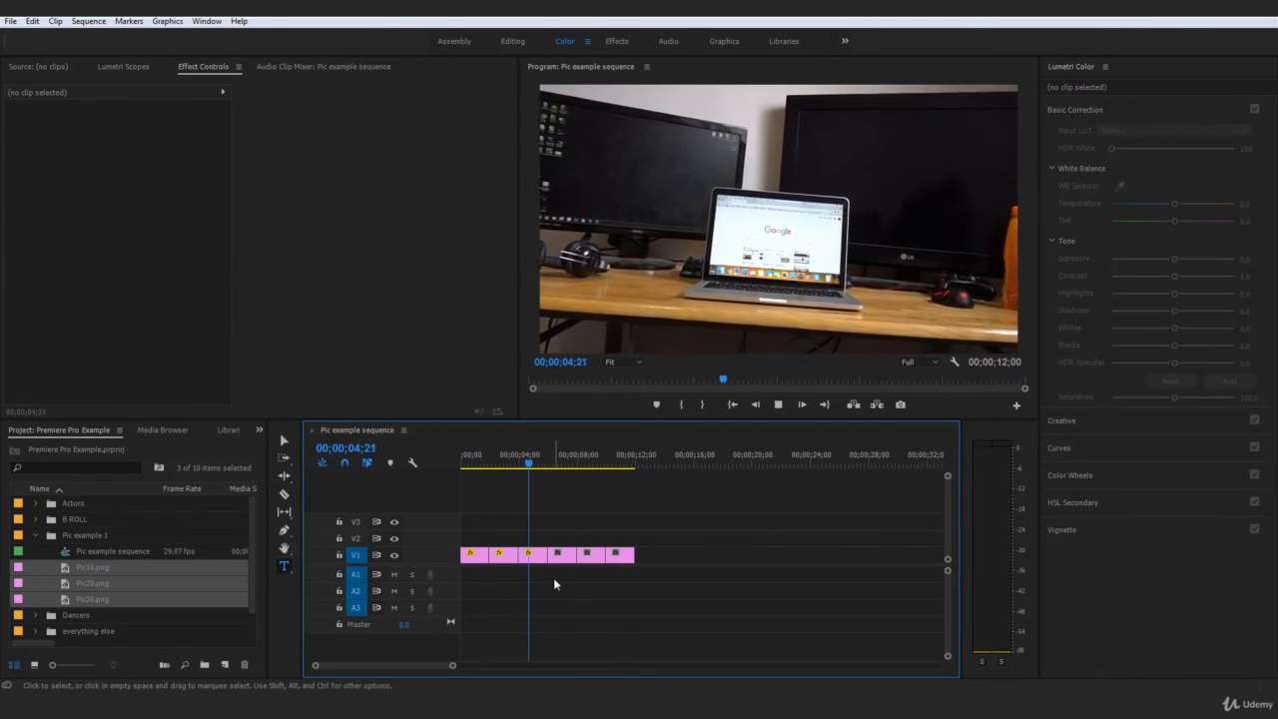
key("space")
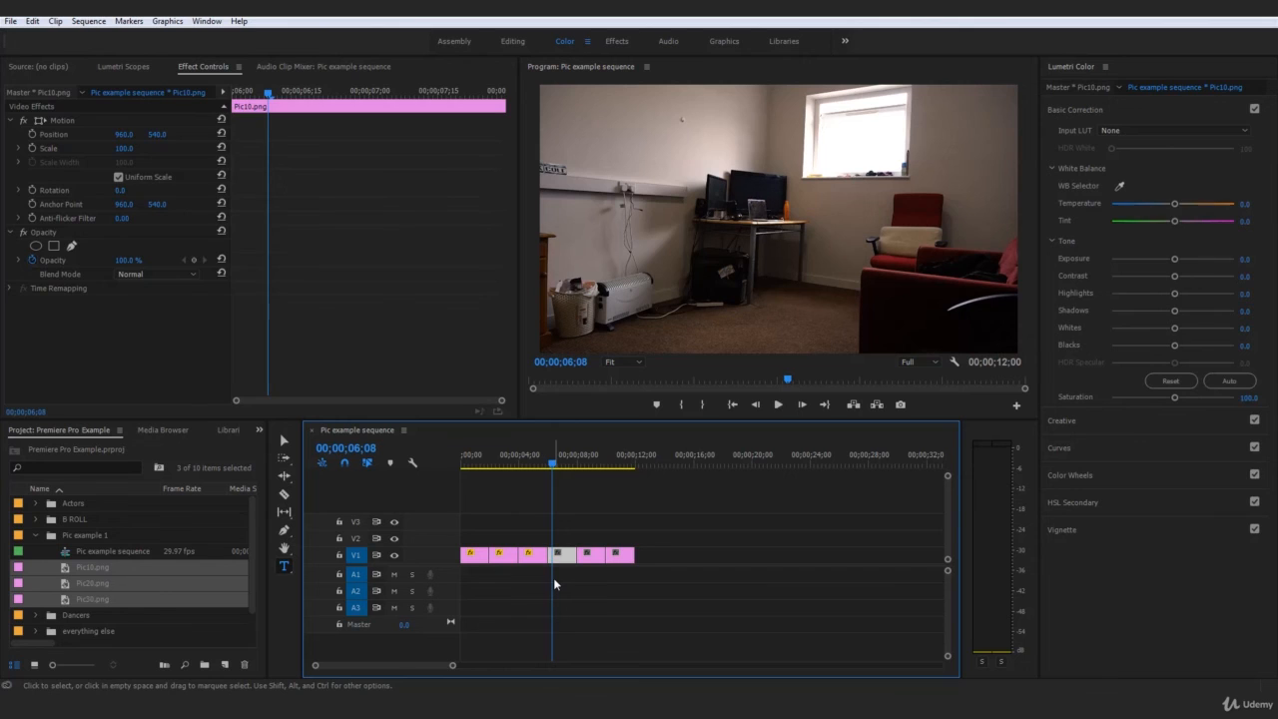
Step: Replay the animated pictures from the start of the sequence, and replay the opening of the animated Pic10.png once more
key("Home")
left_click(597, 516)
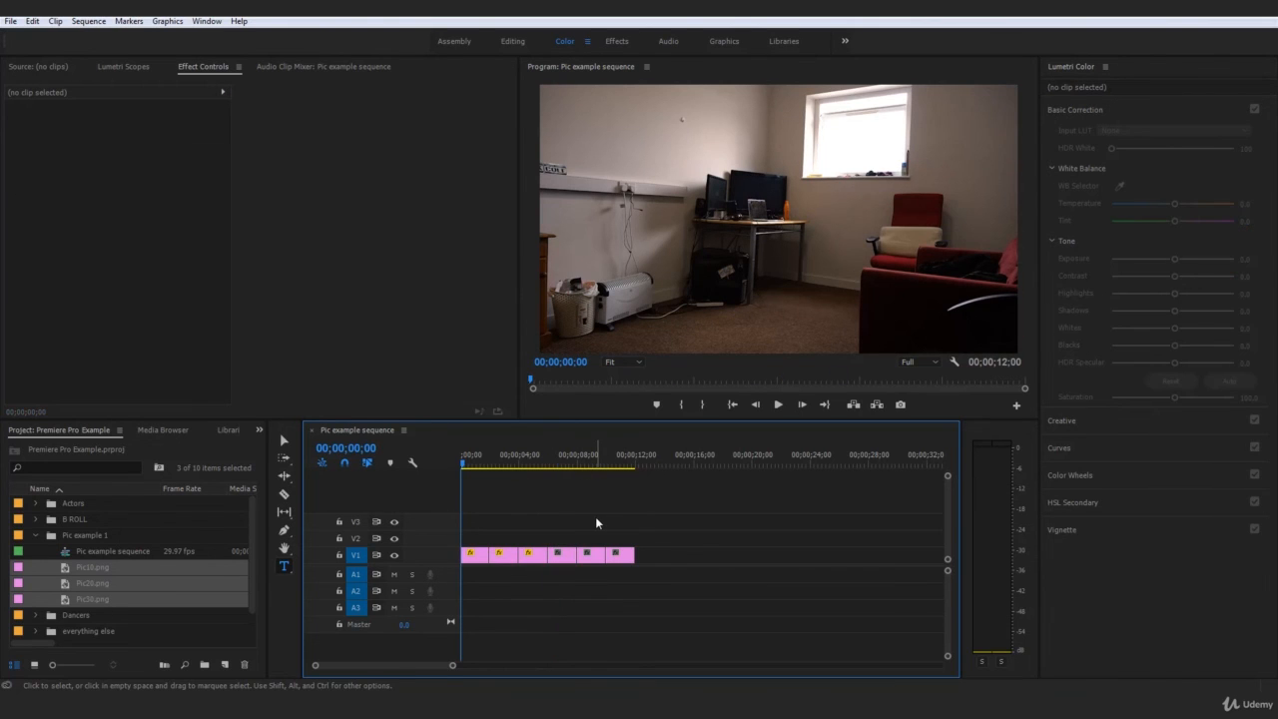
key("space")
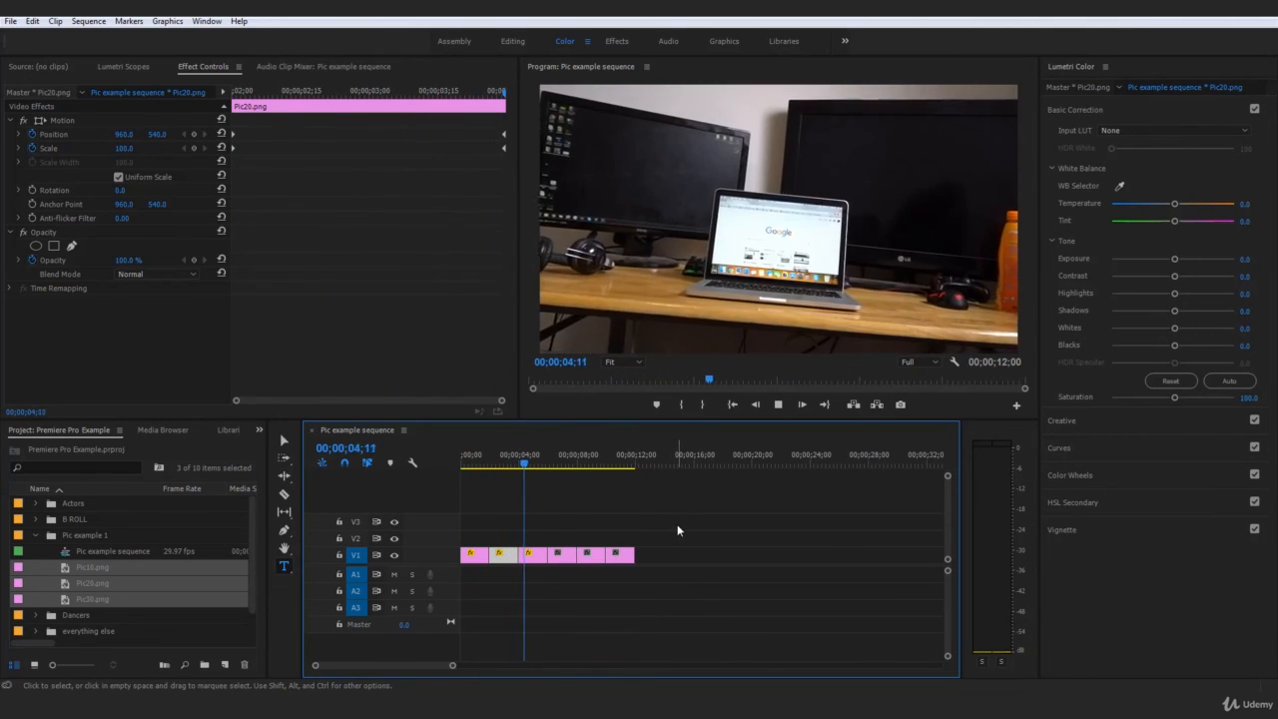
key("space")
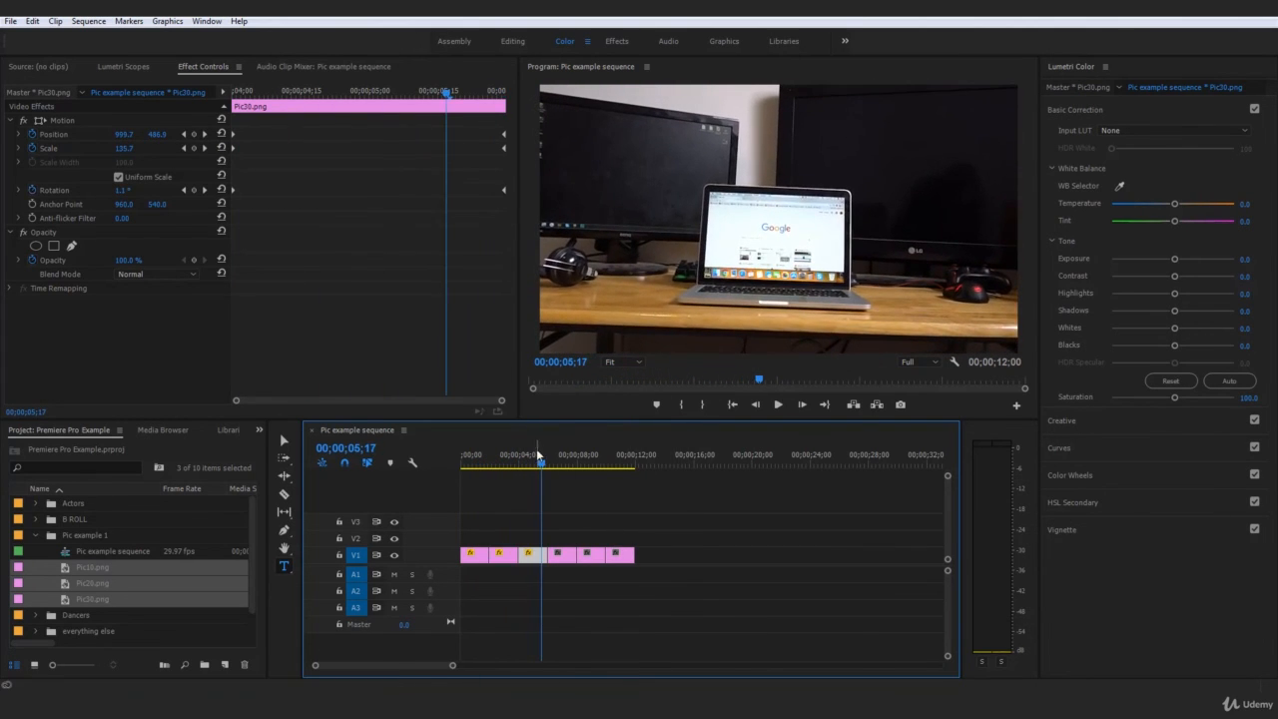
left_click_drag(536, 448, 423, 460)
left_click(733, 511)
key("space")
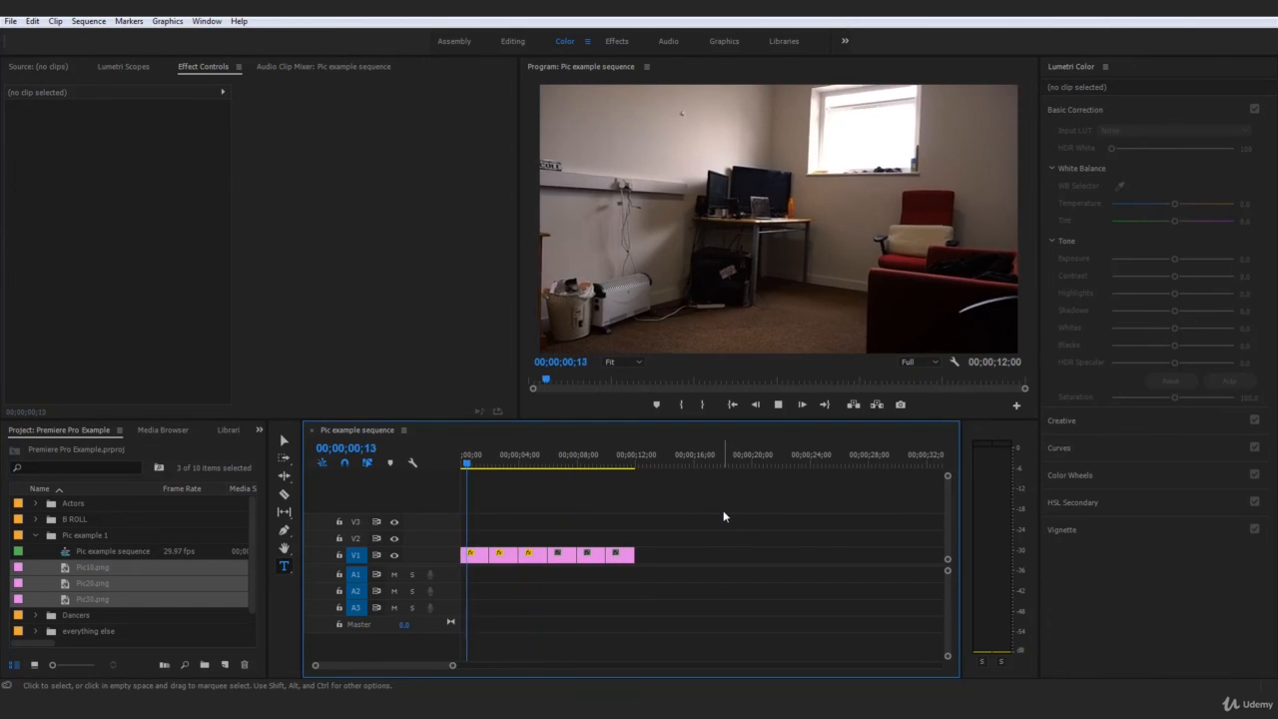
key("space")
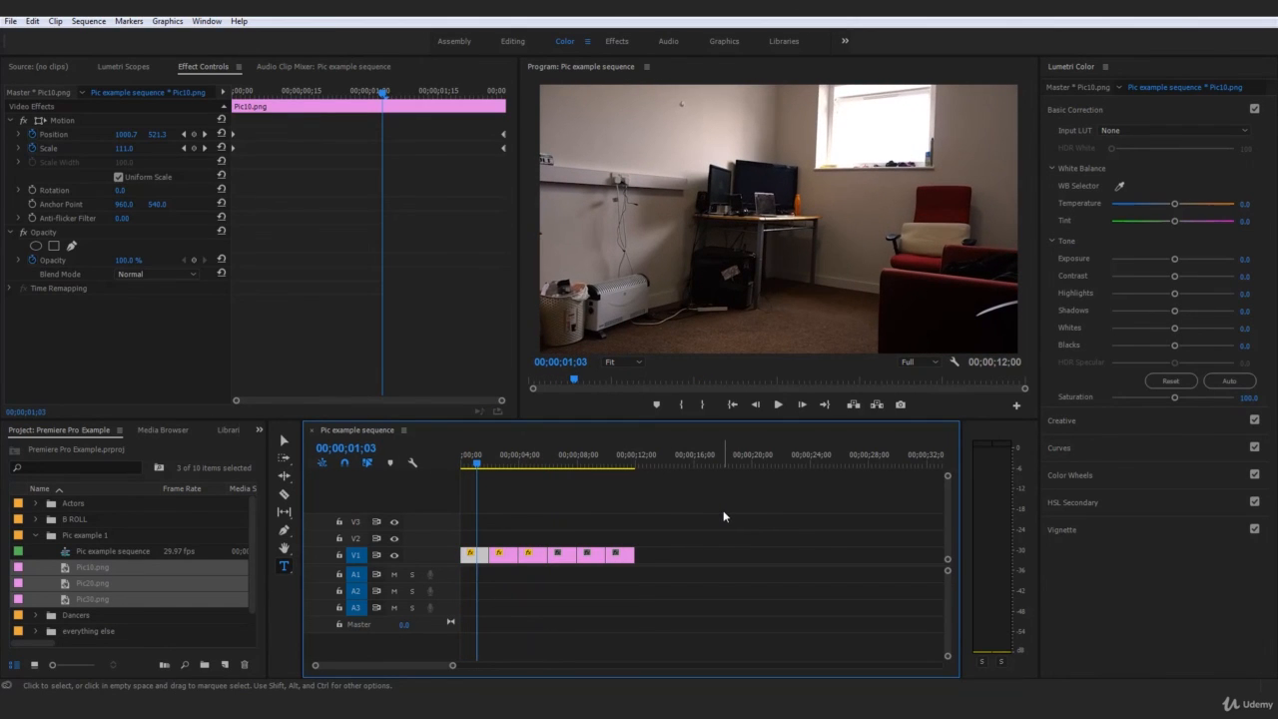